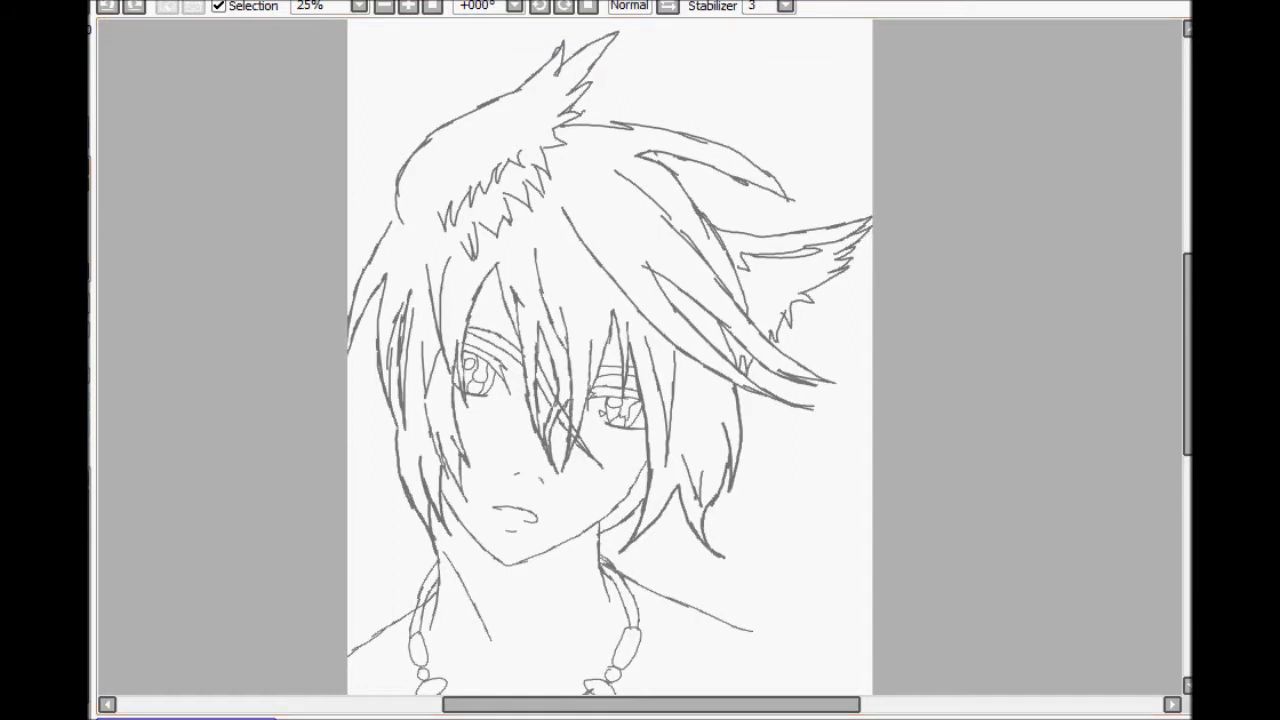
Step: Trace the sketch's central bangs and the strands over and beside the right-hand eye in black linework
{"action": "left_click_drag", "start_coordinate": [541, 330], "coordinate": [617, 603]}
{"action": "left_click_drag", "start_coordinate": [575, 487], "coordinate": [617, 603]}
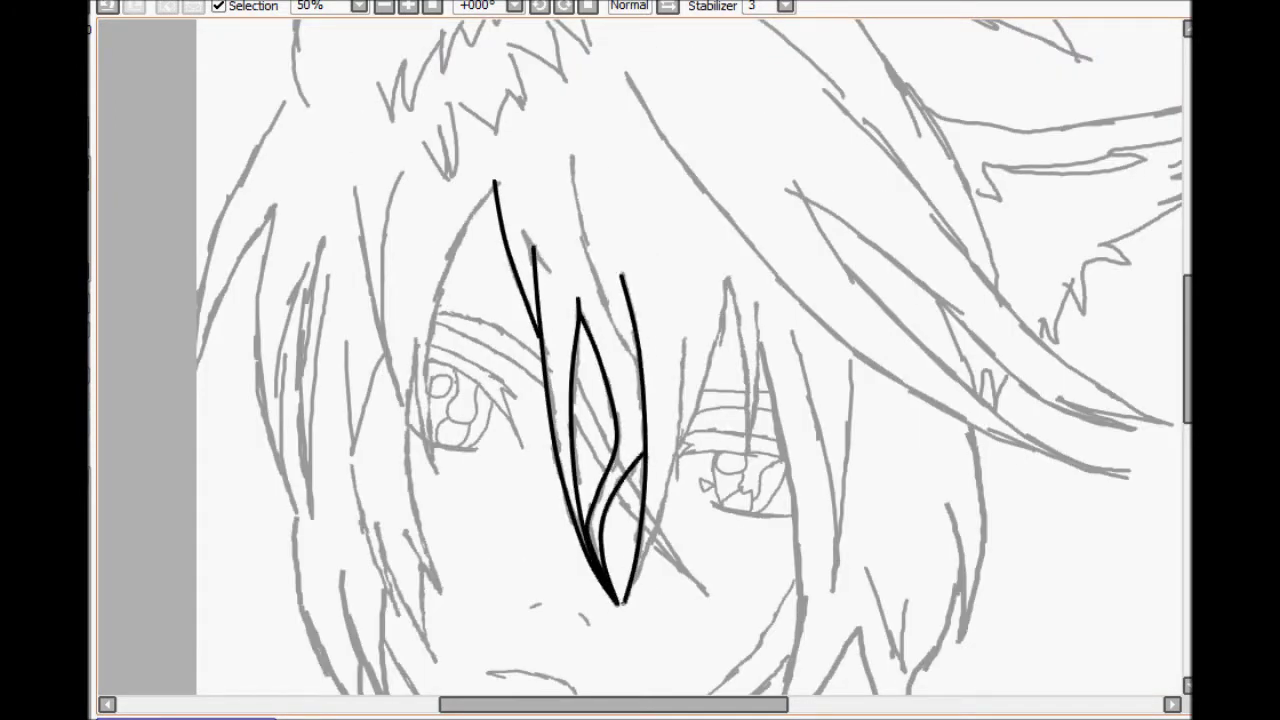
{"action": "scroll", "coordinate": [690, 360], "scroll_direction": "down", "scroll_amount": 3}
{"action": "mouse_move", "coordinate": [765, 208]}
{"action": "left_mouse_down"}
{"action": "mouse_move", "coordinate": [785, 285]}
{"action": "mouse_move", "coordinate": [735, 614]}
{"action": "mouse_move", "coordinate": [955, 620]}
{"action": "left_mouse_up"}
{"action": "left_click_drag", "start_coordinate": [908, 570], "coordinate": [948, 350]}
{"action": "left_click_drag", "start_coordinate": [960, 488], "coordinate": [972, 272]}
{"action": "left_click_drag", "start_coordinate": [1187, 378], "coordinate": [1187, 360]}
{"action": "mouse_move", "coordinate": [792, 260]}
{"action": "left_mouse_down"}
{"action": "mouse_move", "coordinate": [833, 522]}
{"action": "mouse_move", "coordinate": [850, 286]}
{"action": "left_mouse_up"}
{"action": "left_click_drag", "start_coordinate": [1188, 364], "coordinate": [1190, 336]}
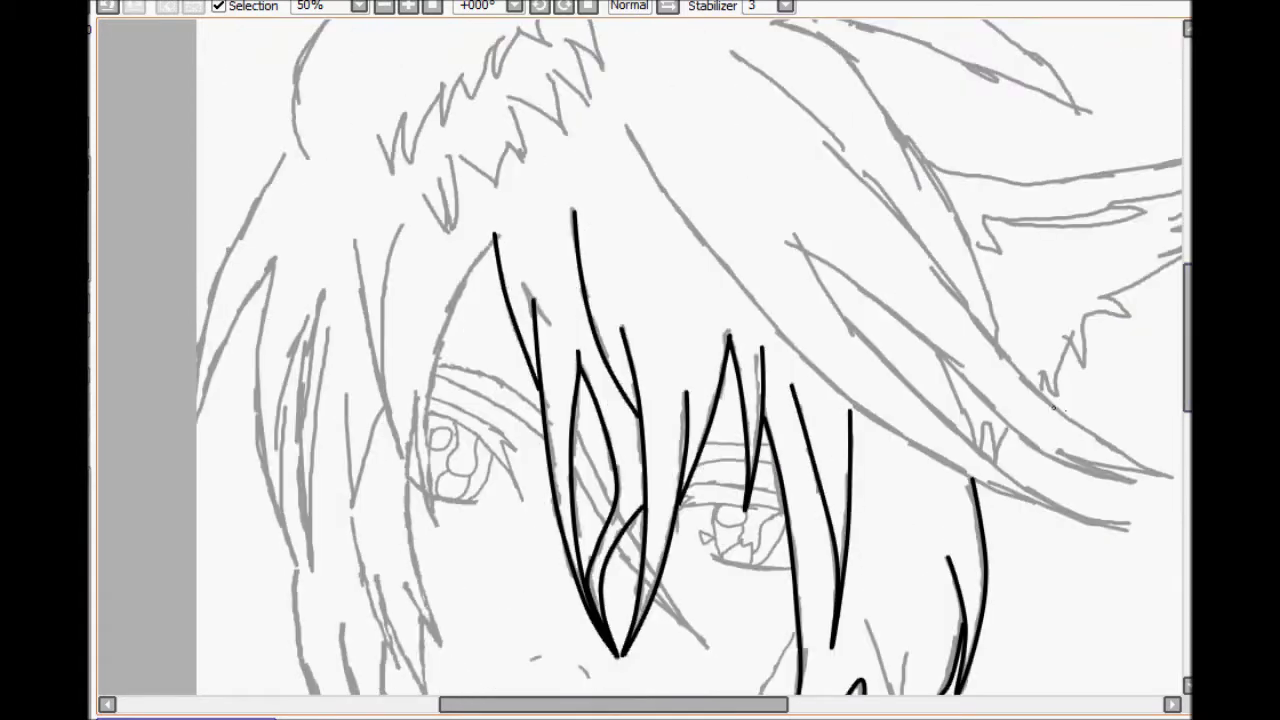
Step: Ink the long sweeping hair locks that run from the crown toward the right-hand ear
{"action": "mouse_move", "coordinate": [626, 126]}
{"action": "left_mouse_down"}
{"action": "mouse_move", "coordinate": [853, 397]}
{"action": "mouse_move", "coordinate": [1130, 528]}
{"action": "left_mouse_up"}
{"action": "mouse_move", "coordinate": [800, 246]}
{"action": "left_mouse_down"}
{"action": "mouse_move", "coordinate": [1025, 441]}
{"action": "mouse_move", "coordinate": [1135, 484]}
{"action": "mouse_move", "coordinate": [1172, 478]}
{"action": "left_mouse_up"}
{"action": "left_click_drag", "start_coordinate": [998, 352], "coordinate": [1172, 478]}
{"action": "left_click_drag", "start_coordinate": [730, 52], "coordinate": [1000, 352]}
Step: Ink the back-hair edges in the gap between and below the sweeping locks
{"action": "scroll", "coordinate": [640, 360], "scroll_direction": "right", "scroll_amount": 3}
{"action": "left_click_drag", "start_coordinate": [838, 372], "coordinate": [858, 455]}
{"action": "key", "text": "ctrl+z"}
{"action": "key", "text": "ctrl+z"}
{"action": "left_click_drag", "start_coordinate": [850, 384], "coordinate": [858, 461]}
{"action": "left_click_drag", "start_coordinate": [857, 482], "coordinate": [838, 692]}
{"action": "left_click_drag", "start_coordinate": [1187, 338], "coordinate": [1187, 314]}
Step: Ink the outer back-hair edge and the pointed lock at the top of the head
{"action": "mouse_move", "coordinate": [657, 129]}
{"action": "left_mouse_down"}
{"action": "mouse_move", "coordinate": [735, 165]}
{"action": "mouse_move", "coordinate": [860, 432]}
{"action": "left_mouse_up"}
{"action": "left_click_drag", "start_coordinate": [502, 68], "coordinate": [960, 215]}
{"action": "left_click_drag", "start_coordinate": [960, 215], "coordinate": [827, 138]}
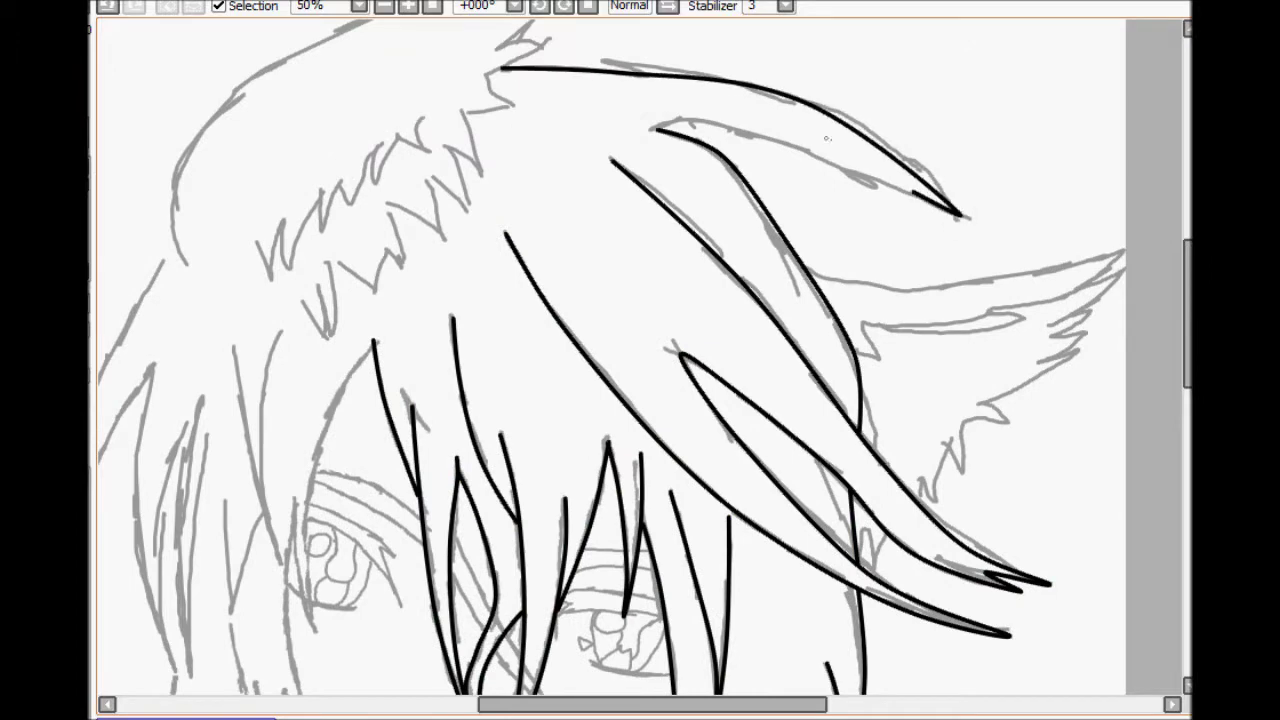
Step: Ink the outline of the right-hand ear and the outline and jagged fur edge of the left-hand ear
{"action": "scroll", "coordinate": [514, 320], "scroll_direction": "right", "scroll_amount": 4}
{"action": "left_click_drag", "start_coordinate": [658, 270], "coordinate": [976, 248]}
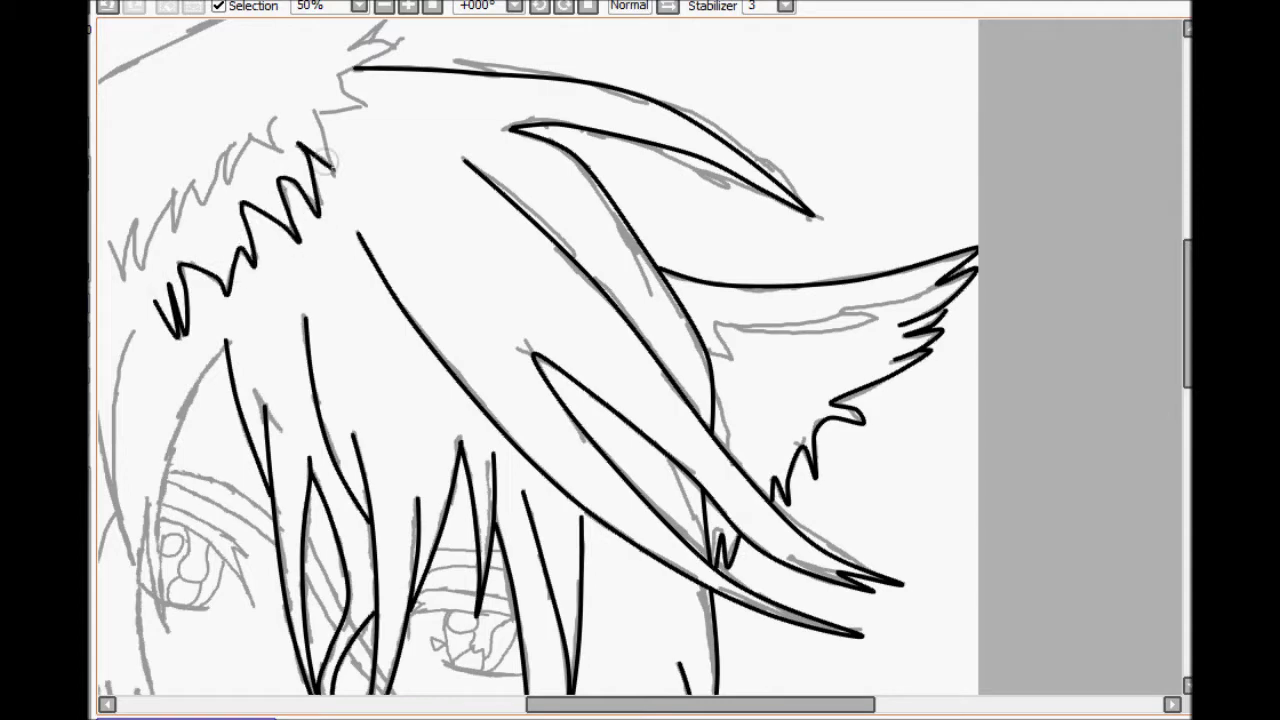
{"action": "scroll", "coordinate": [337, 73], "scroll_direction": "up", "scroll_amount": 5}
{"action": "left_click", "coordinate": [470, 53]}
{"action": "left_click", "coordinate": [343, 140]}
{"action": "left_click", "coordinate": [361, 72]}
{"action": "left_click", "coordinate": [198, 200]}
Step: Ink the outer hair contour on the left side of the head
{"action": "left_click_drag", "start_coordinate": [555, 705], "coordinate": [478, 705]}
{"action": "double_click", "coordinate": [277, 438]}
{"action": "left_click", "coordinate": [261, 416]}
{"action": "left_click", "coordinate": [166, 622]}
{"action": "left_click", "coordinate": [160, 554]}
Step: Ink the side-hair strands that hang beside the left cheek
{"action": "left_click_drag", "start_coordinate": [1188, 260], "coordinate": [1188, 395]}
{"action": "left_click", "coordinate": [241, 377]}
{"action": "left_click", "coordinate": [267, 690]}
{"action": "left_click", "coordinate": [290, 411]}
{"action": "left_click", "coordinate": [280, 690]}
{"action": "double_click", "coordinate": [295, 447]}
{"action": "left_click_drag", "start_coordinate": [333, 471], "coordinate": [328, 410]}
{"action": "left_click_drag", "start_coordinate": [309, 320], "coordinate": [372, 482]}
{"action": "mouse_move", "coordinate": [372, 482]}
{"action": "left_mouse_down"}
{"action": "mouse_move", "coordinate": [350, 410]}
{"action": "mouse_move", "coordinate": [351, 340]}
{"action": "left_mouse_up"}
Step: Ink the forehead strands above the left-hand eye and the thin strand crossing between the eyes
{"action": "mouse_move", "coordinate": [1188, 400]}
{"action": "left_mouse_down"}
{"action": "mouse_move", "coordinate": [1188, 346]}
{"action": "mouse_move", "coordinate": [1188, 358]}
{"action": "left_mouse_up"}
{"action": "left_click_drag", "start_coordinate": [321, 111], "coordinate": [367, 327]}
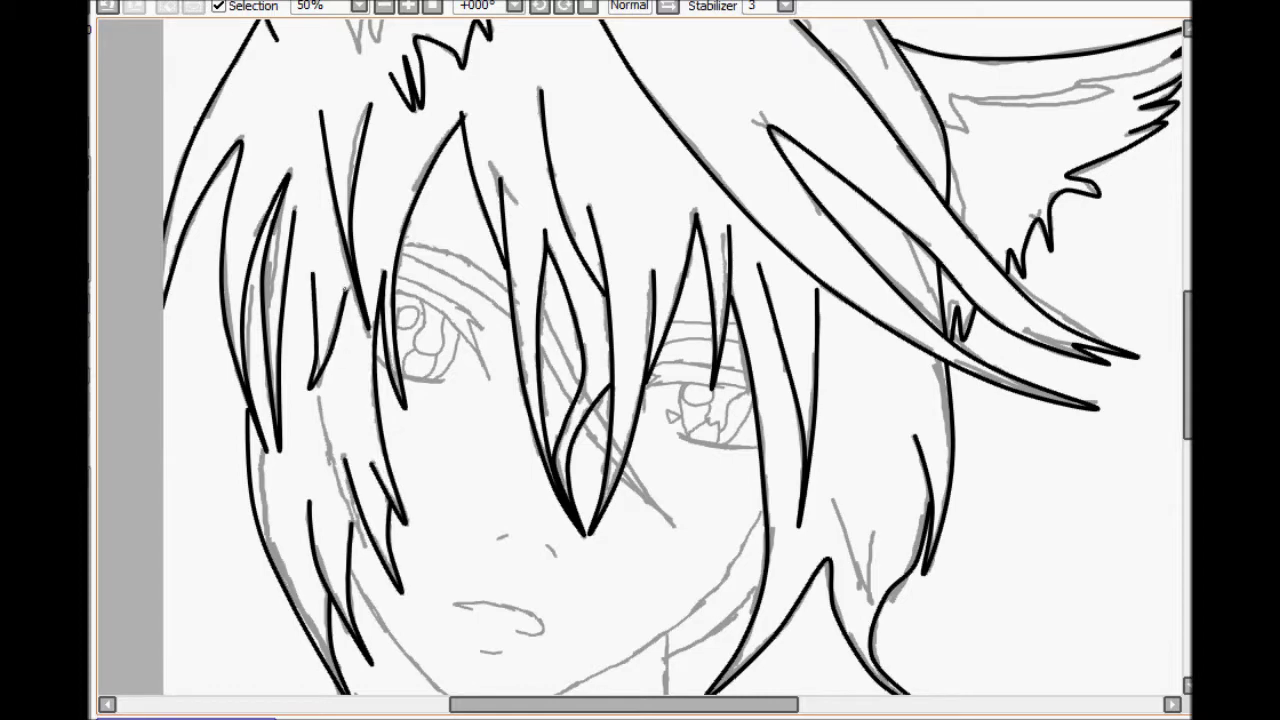
{"action": "left_click_drag", "start_coordinate": [463, 114], "coordinate": [514, 304]}
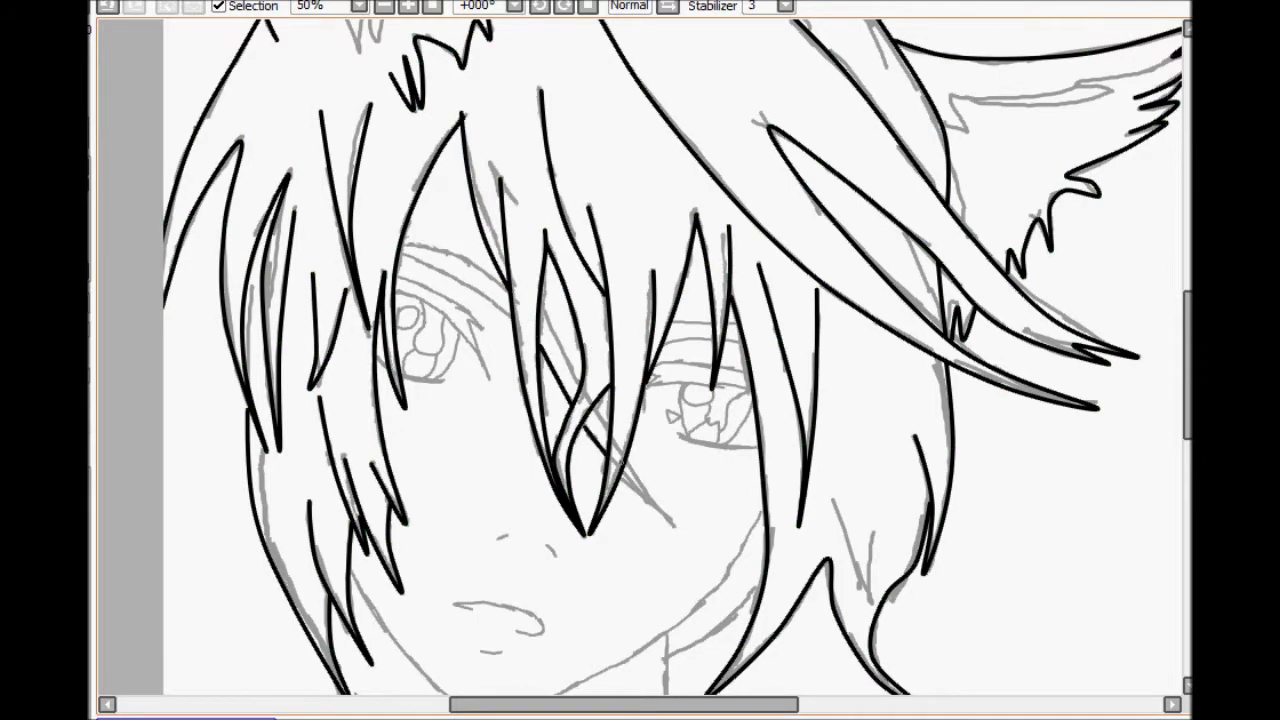
{"action": "left_click_drag", "start_coordinate": [674, 528], "coordinate": [538, 294]}
Step: Ink the small strand in the right-hand side hair and the jaw line down to the chin
{"action": "scroll", "coordinate": [538, 294], "scroll_direction": "down", "scroll_amount": 3}
{"action": "left_click_drag", "start_coordinate": [834, 316], "coordinate": [860, 405]}
{"action": "mouse_move", "coordinate": [766, 328]}
{"action": "left_mouse_down"}
{"action": "mouse_move", "coordinate": [540, 522]}
{"action": "mouse_move", "coordinate": [352, 392]}
{"action": "left_mouse_up"}
Step: Ink the neck lines and both shoulder lines
{"action": "scroll", "coordinate": [640, 360], "scroll_direction": "down", "scroll_amount": 4}
{"action": "left_click_drag", "start_coordinate": [340, 260], "coordinate": [347, 312]}
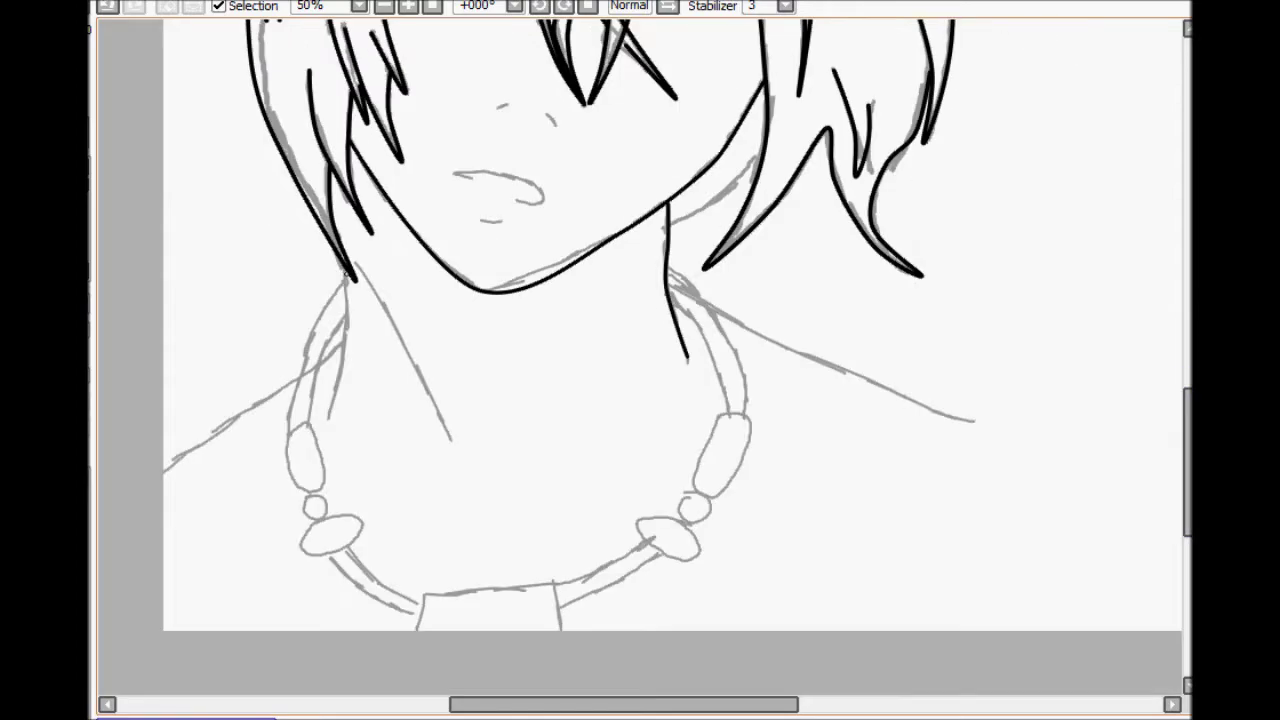
{"action": "left_click_drag", "start_coordinate": [812, 357], "coordinate": [996, 426]}
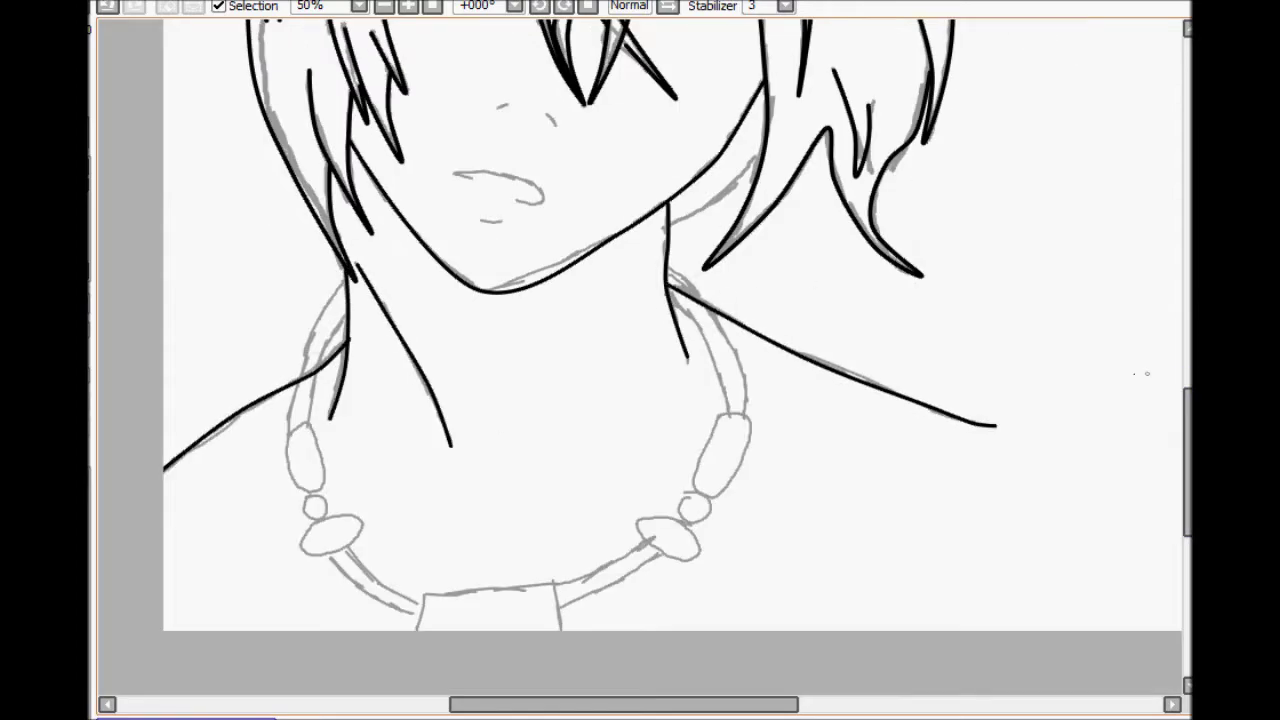
Step: Ink the nose marks, the mouth and the short line under the lower lip
{"action": "scroll", "coordinate": [954, 310], "scroll_direction": "down", "scroll_amount": 1}
{"action": "scroll", "coordinate": [475, 575], "scroll_direction": "up", "scroll_amount": 8}
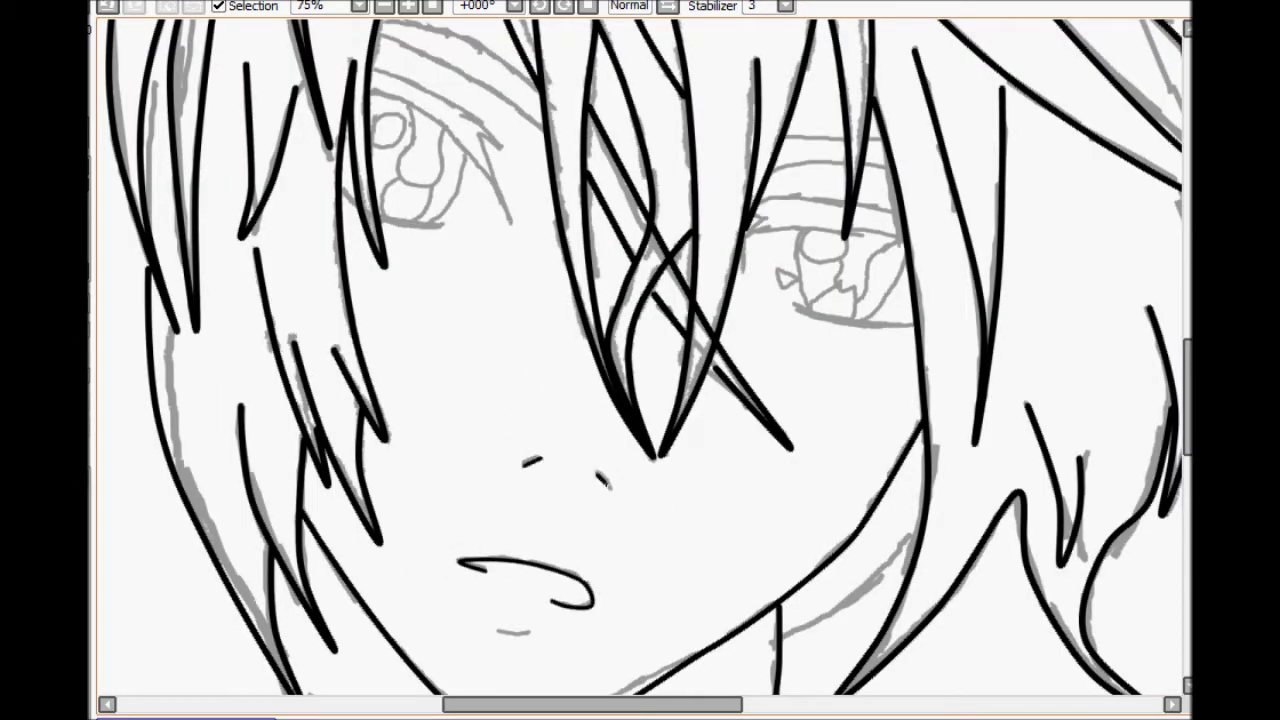
{"action": "left_click_drag", "start_coordinate": [596, 474], "coordinate": [612, 490]}
{"action": "left_click_drag", "start_coordinate": [498, 631], "coordinate": [528, 632]}
{"action": "scroll", "coordinate": [528, 632], "scroll_direction": "down", "scroll_amount": 2}
Step: Ink the lower lids, upper lashes and brow lines around the eyes
{"action": "scroll", "coordinate": [342, 360], "scroll_direction": "up", "scroll_amount": 5}
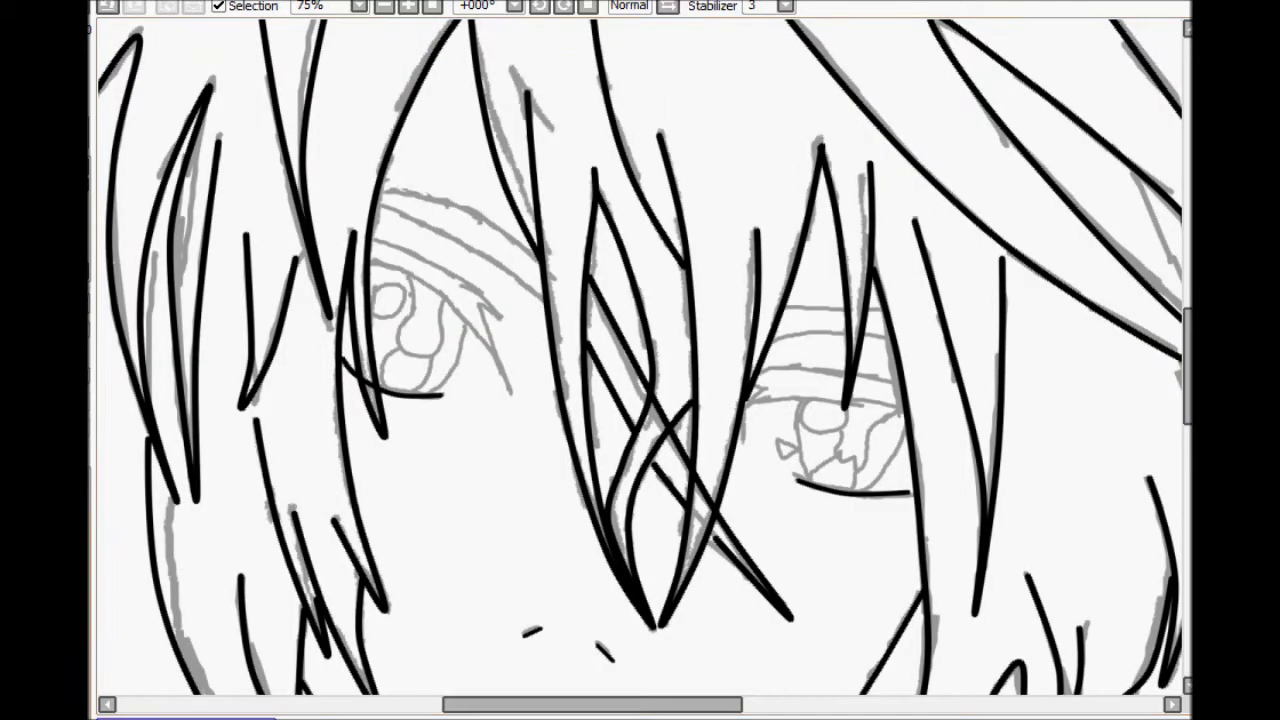
{"action": "left_click_drag", "start_coordinate": [370, 264], "coordinate": [510, 392]}
{"action": "key", "text": "ctrl+z"}
{"action": "left_click_drag", "start_coordinate": [510, 392], "coordinate": [480, 307]}
{"action": "left_click_drag", "start_coordinate": [480, 307], "coordinate": [505, 321]}
{"action": "left_click_drag", "start_coordinate": [372, 241], "coordinate": [505, 321]}
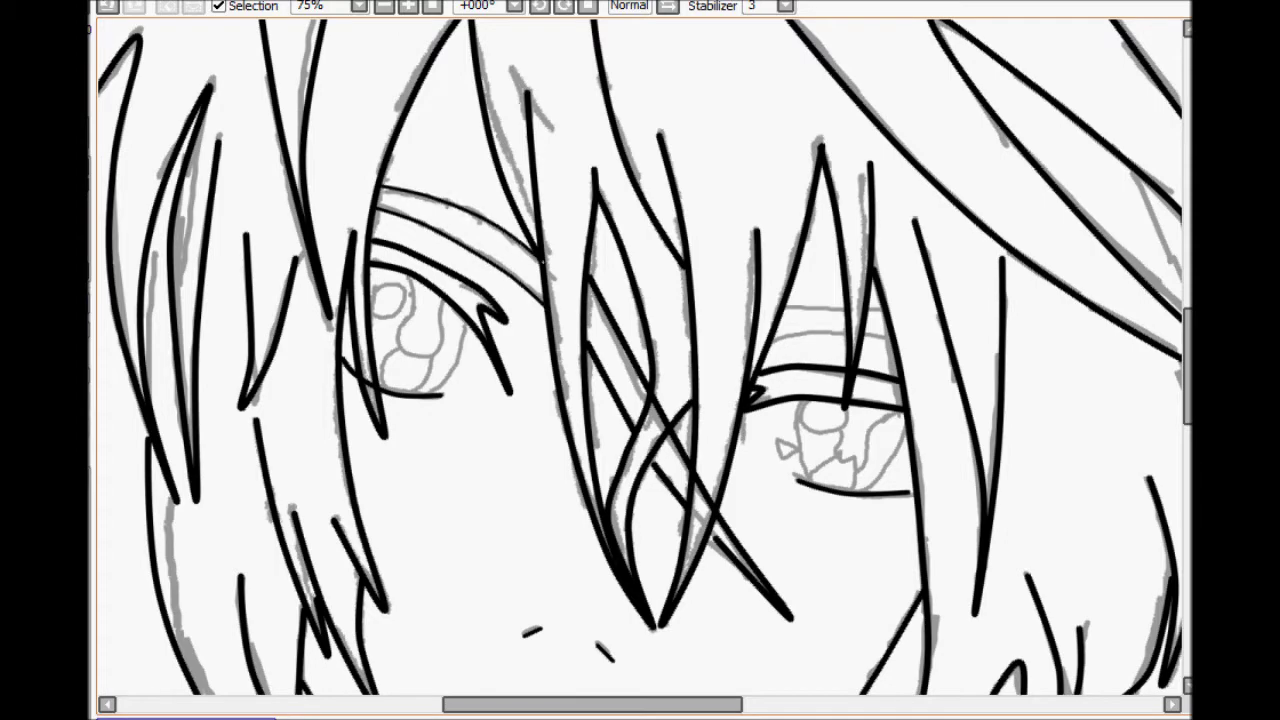
Step: Ink the irises and round highlights of both eyes
{"action": "scroll", "coordinate": [985, 408], "scroll_direction": "down", "scroll_amount": 2}
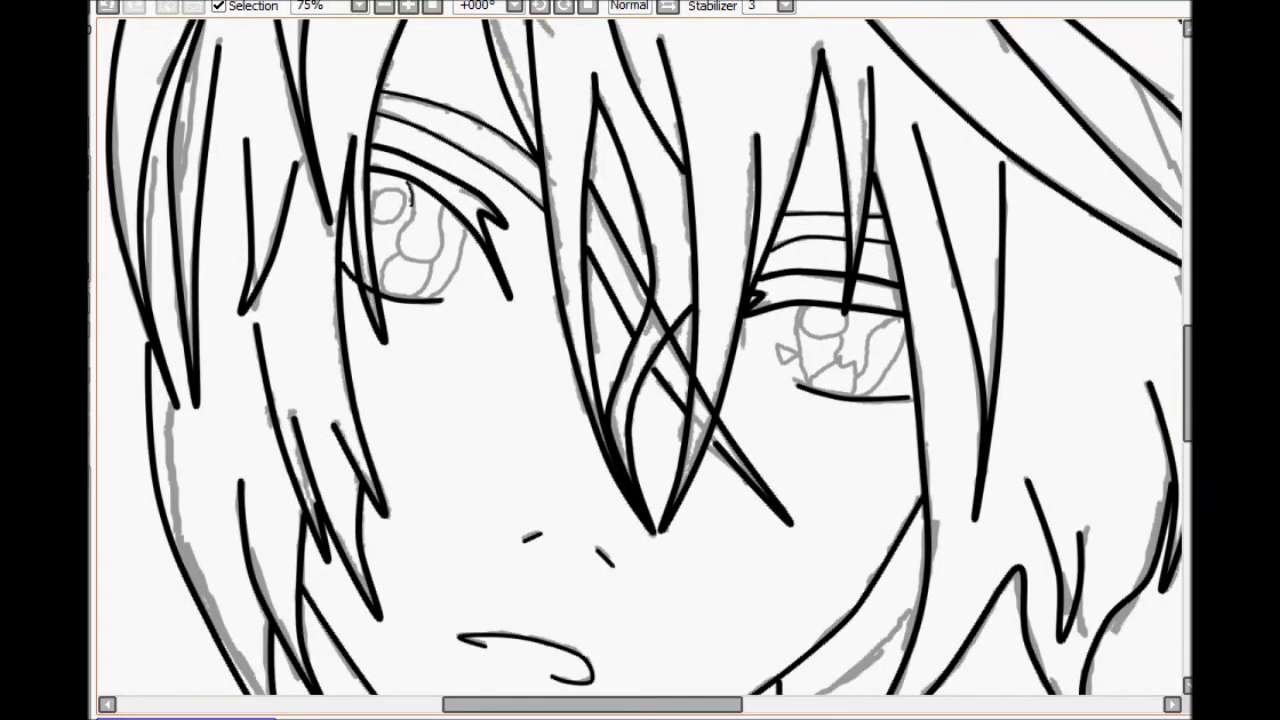
{"action": "key", "text": "ctrl+z"}
{"action": "mouse_move", "coordinate": [411, 180]}
{"action": "left_mouse_down"}
{"action": "mouse_move", "coordinate": [398, 246]}
{"action": "mouse_move", "coordinate": [442, 207]}
{"action": "mouse_move", "coordinate": [438, 298]}
{"action": "left_mouse_up"}
{"action": "key", "text": "ctrl+z"}
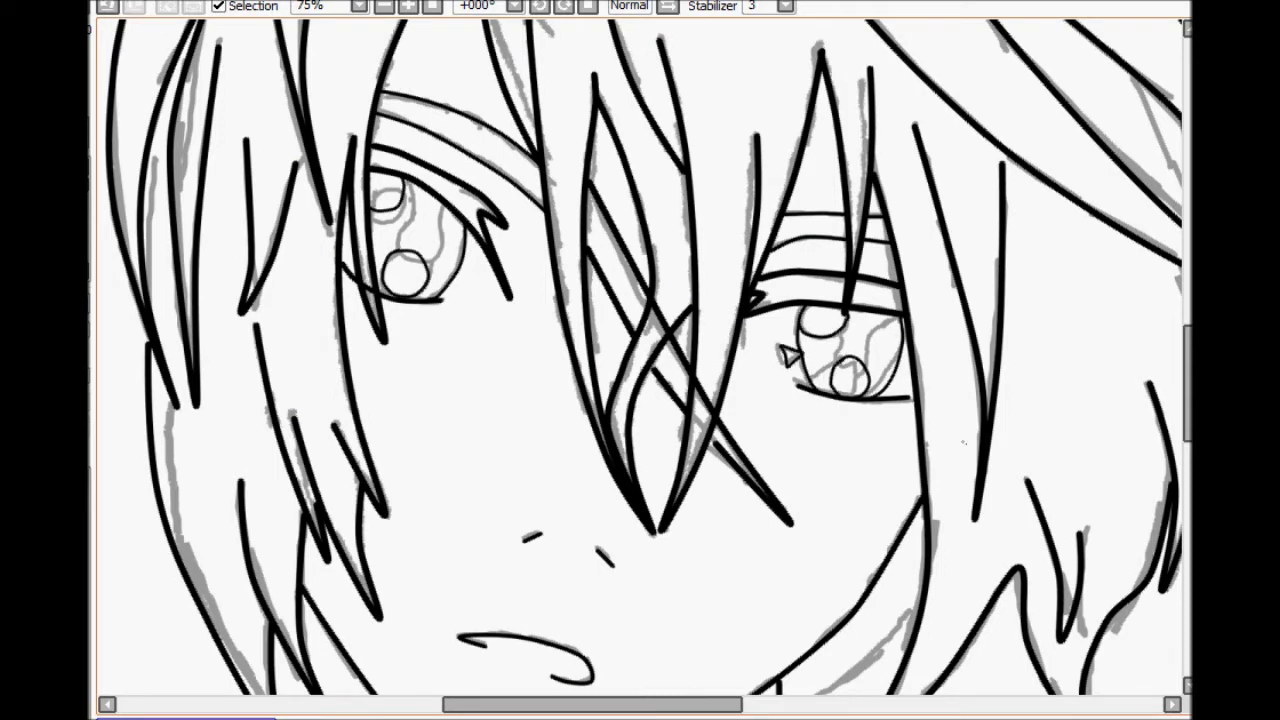
Step: Reposition the end points of the left-hand eye's upper lash lines
{"action": "left_click_drag", "start_coordinate": [372, 147], "coordinate": [370, 142]}
{"action": "left_click_drag", "start_coordinate": [505, 225], "coordinate": [508, 233]}
{"action": "left_click_drag", "start_coordinate": [510, 298], "coordinate": [503, 281]}
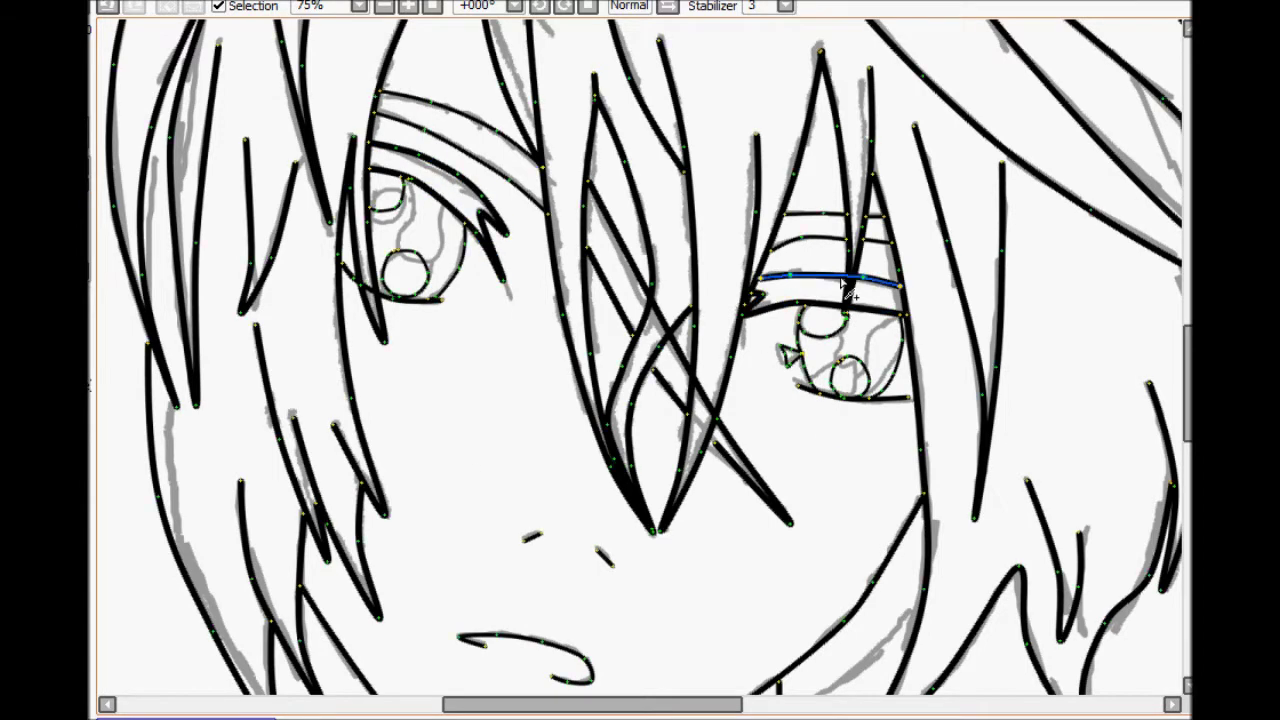
{"action": "key", "text": "ctrl"}
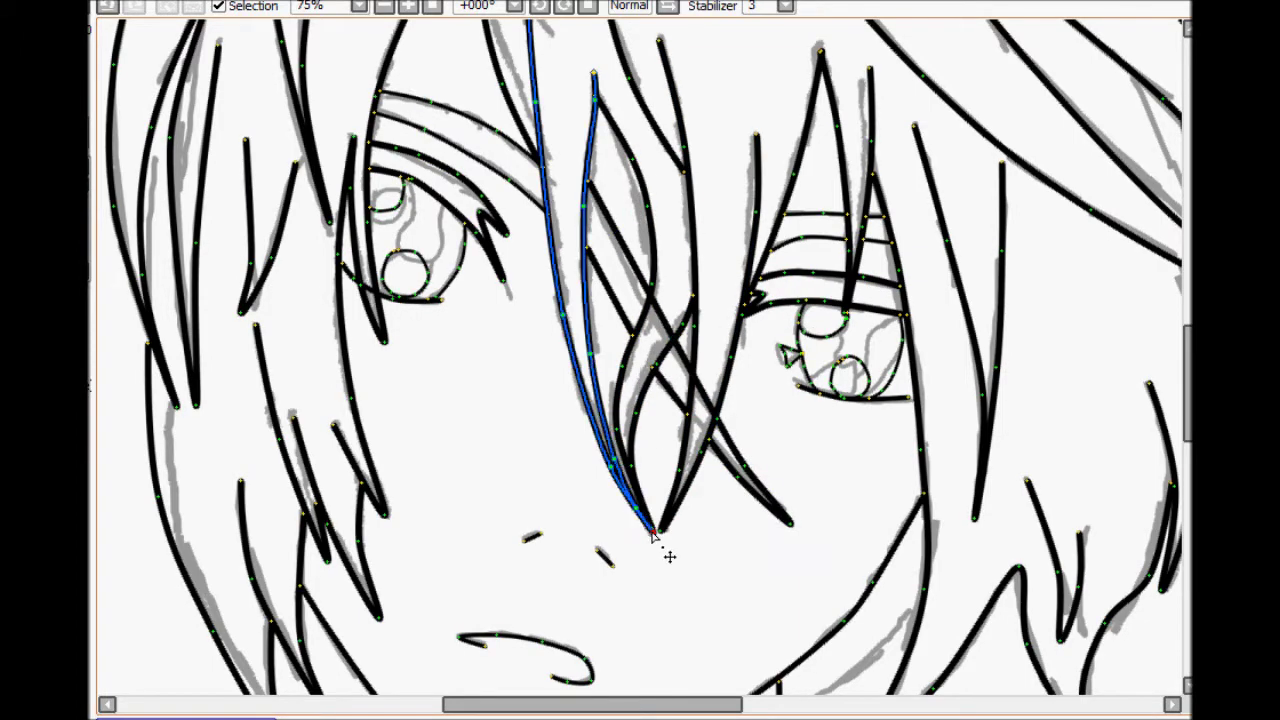
Step: Adjust the control points of the bangs, the strand beside the right-hand eye and the left-hand ear's jagged fur
{"action": "scroll", "coordinate": [1012, 345], "scroll_direction": "up", "scroll_amount": 3}
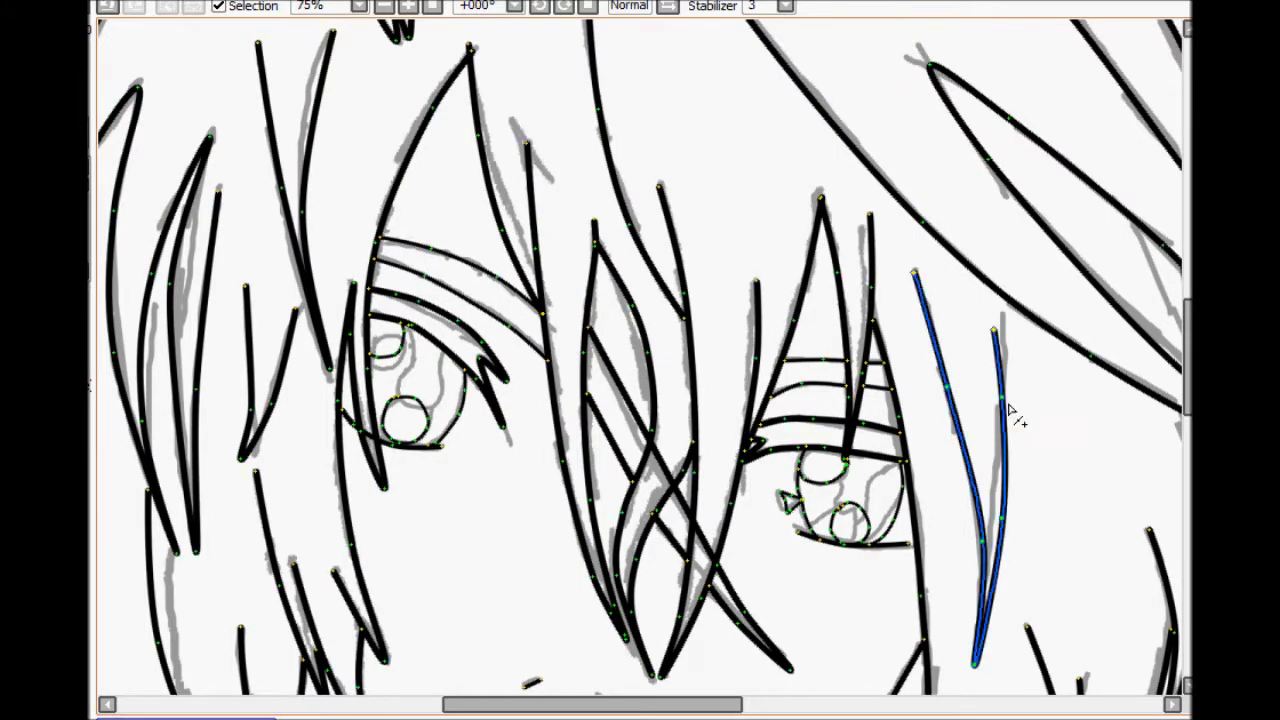
{"action": "scroll", "coordinate": [1012, 400], "scroll_direction": "up", "scroll_amount": 9}
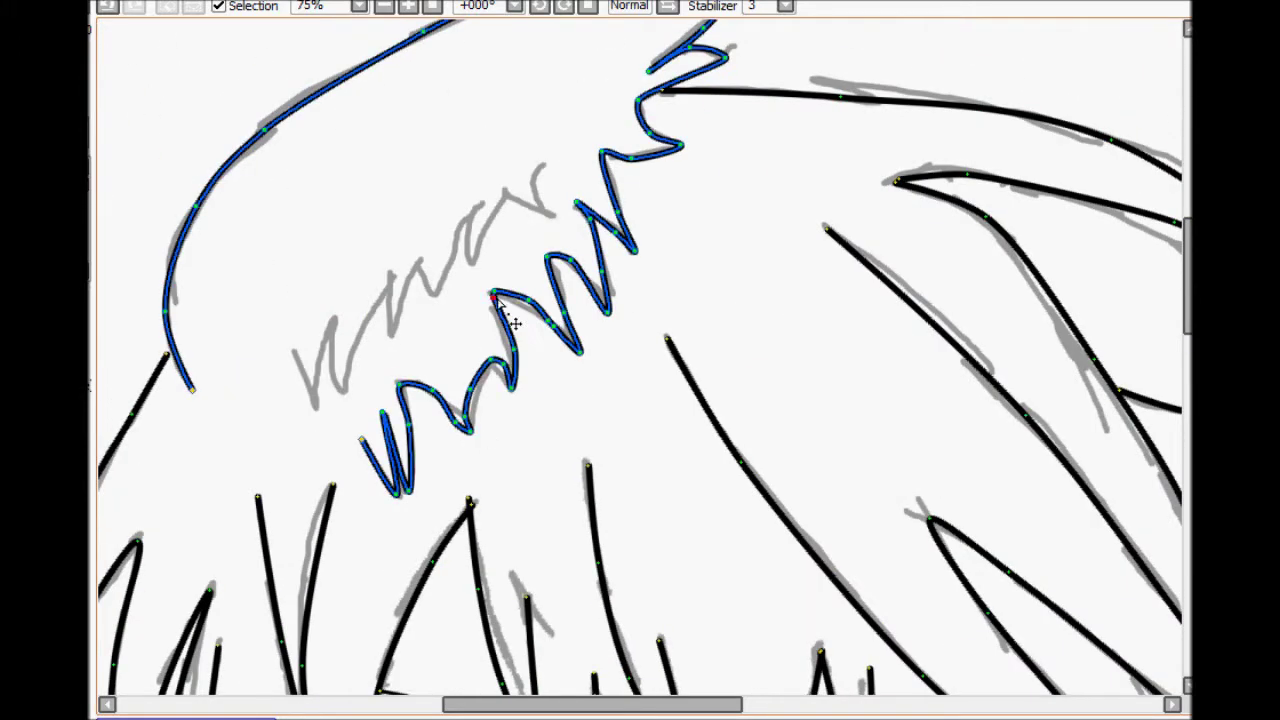
{"action": "key", "text": "ctrl"}
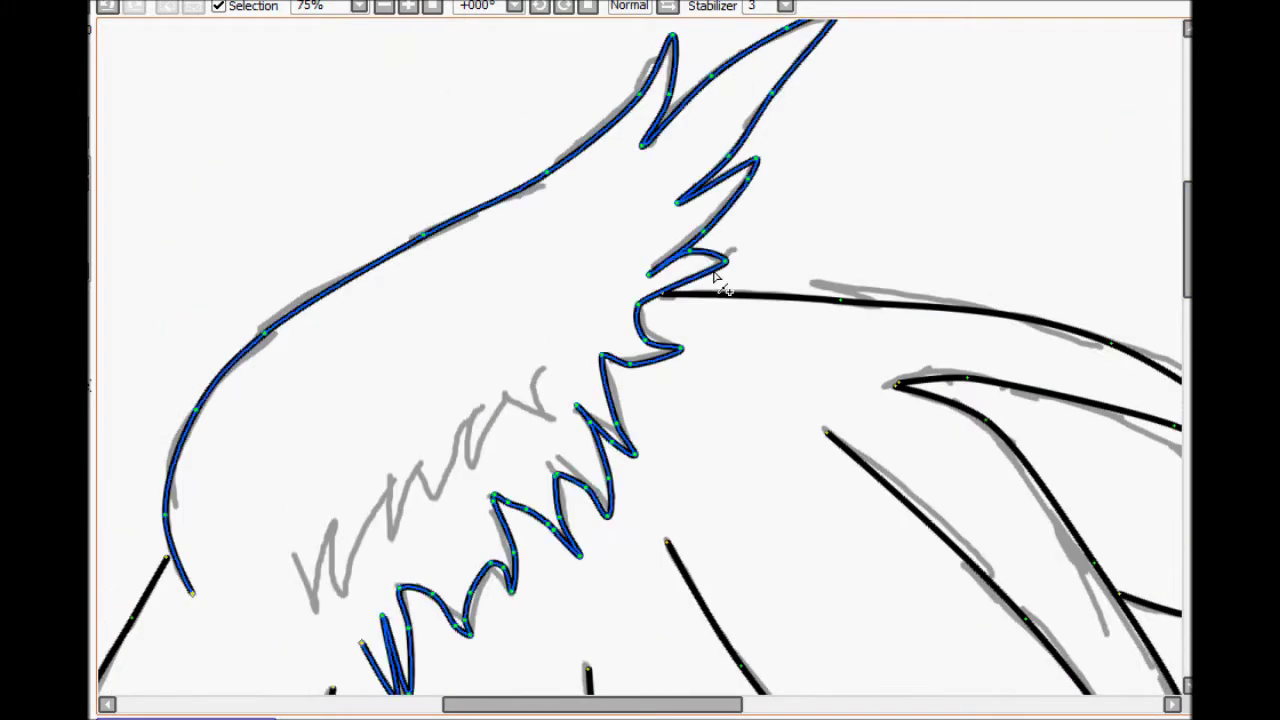
{"action": "scroll", "coordinate": [654, 314], "scroll_direction": "down", "scroll_amount": 3}
{"action": "key", "text": "ctrl"}
Step: Reshape the outer edge and tip of the left side hair by moving its control points
{"action": "left_click_drag", "start_coordinate": [592, 705], "coordinate": [508, 705]}
{"action": "left_click_drag", "start_coordinate": [1187, 300], "coordinate": [1187, 444]}
{"action": "key", "text": "ctrl"}
{"action": "left_click_drag", "start_coordinate": [608, 450], "coordinate": [605, 420]}
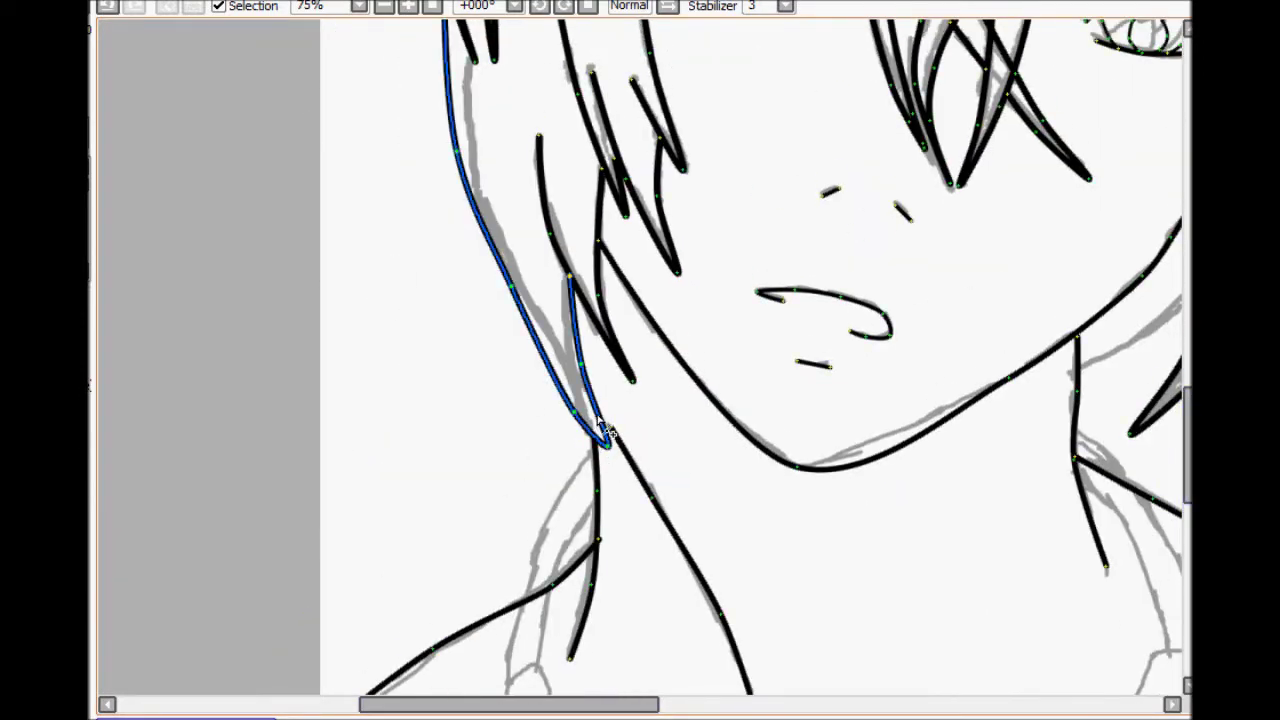
{"action": "left_click_drag", "start_coordinate": [511, 287], "coordinate": [502, 299]}
{"action": "left_click_drag", "start_coordinate": [573, 411], "coordinate": [560, 397]}
Step: Lower the control points of the left-hand shoulder line slightly
{"action": "left_click_drag", "start_coordinate": [1187, 445], "coordinate": [1187, 488]}
{"action": "left_click_drag", "start_coordinate": [432, 406], "coordinate": [430, 417]}
{"action": "left_click_drag", "start_coordinate": [551, 343], "coordinate": [543, 352]}
Step: Adjust a control point on the right-hand ear's fur tuft
{"action": "left_click_drag", "start_coordinate": [536, 705], "coordinate": [694, 704]}
{"action": "left_click_drag", "start_coordinate": [1187, 490], "coordinate": [1187, 331]}
{"action": "left_click_drag", "start_coordinate": [690, 705], "coordinate": [766, 705]}
{"action": "left_click_drag", "start_coordinate": [884, 308], "coordinate": [895, 318]}
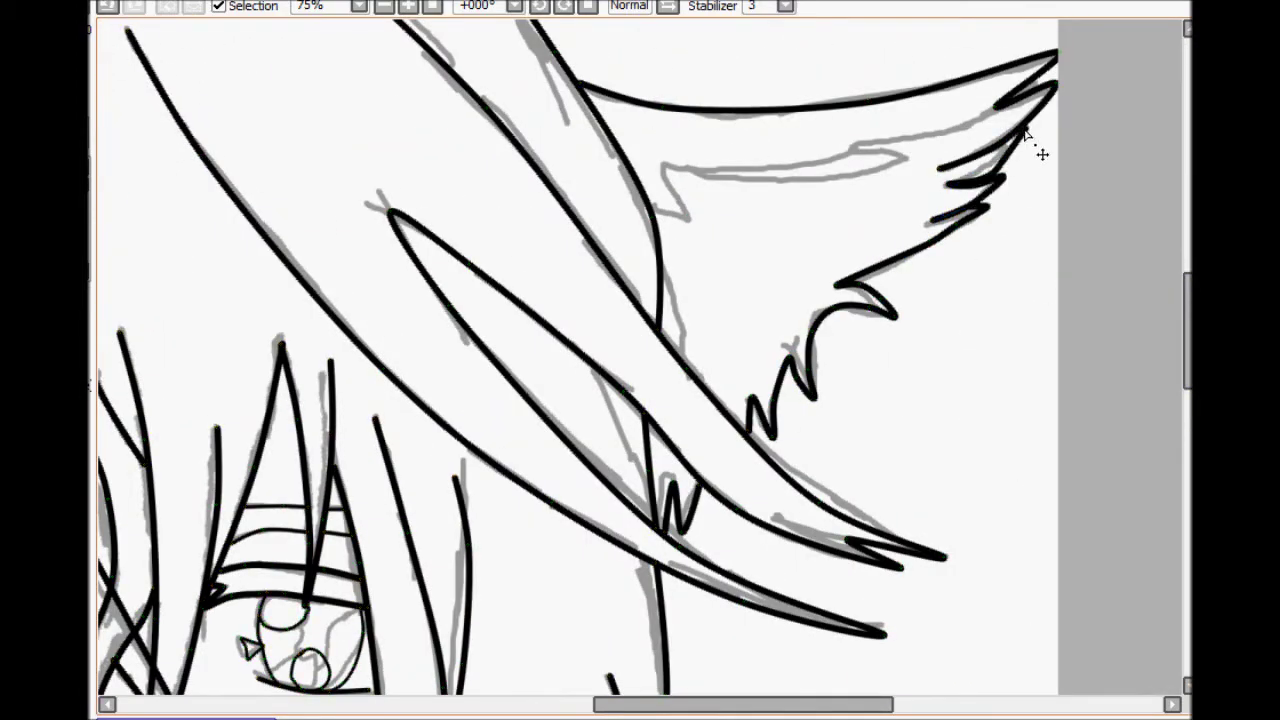
{"action": "scroll", "coordinate": [1006, 200], "scroll_direction": "up", "scroll_amount": 5}
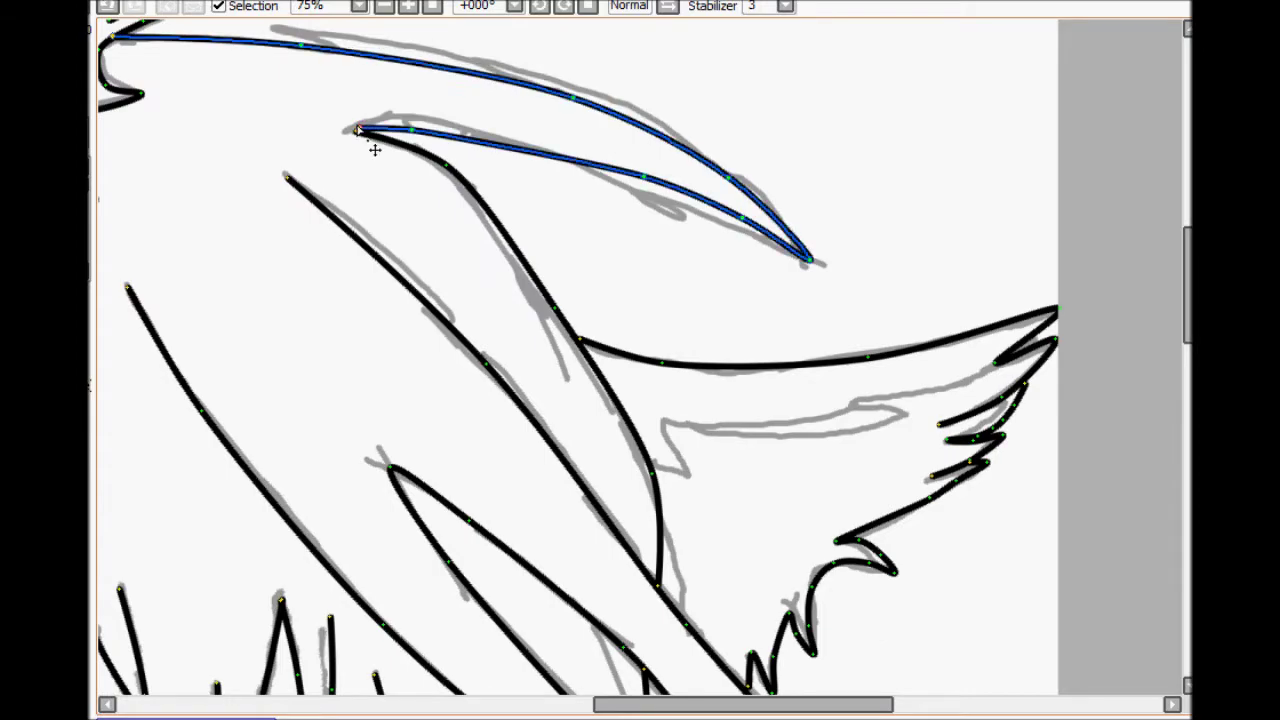
Step: Ink the nape line between the neck and the right-hand side hair
{"action": "scroll", "coordinate": [446, 321], "scroll_direction": "down", "scroll_amount": 3}
{"action": "left_click_drag", "start_coordinate": [437, 622], "coordinate": [605, 392]}
{"action": "scroll", "coordinate": [605, 392], "scroll_direction": "up", "scroll_amount": 3}
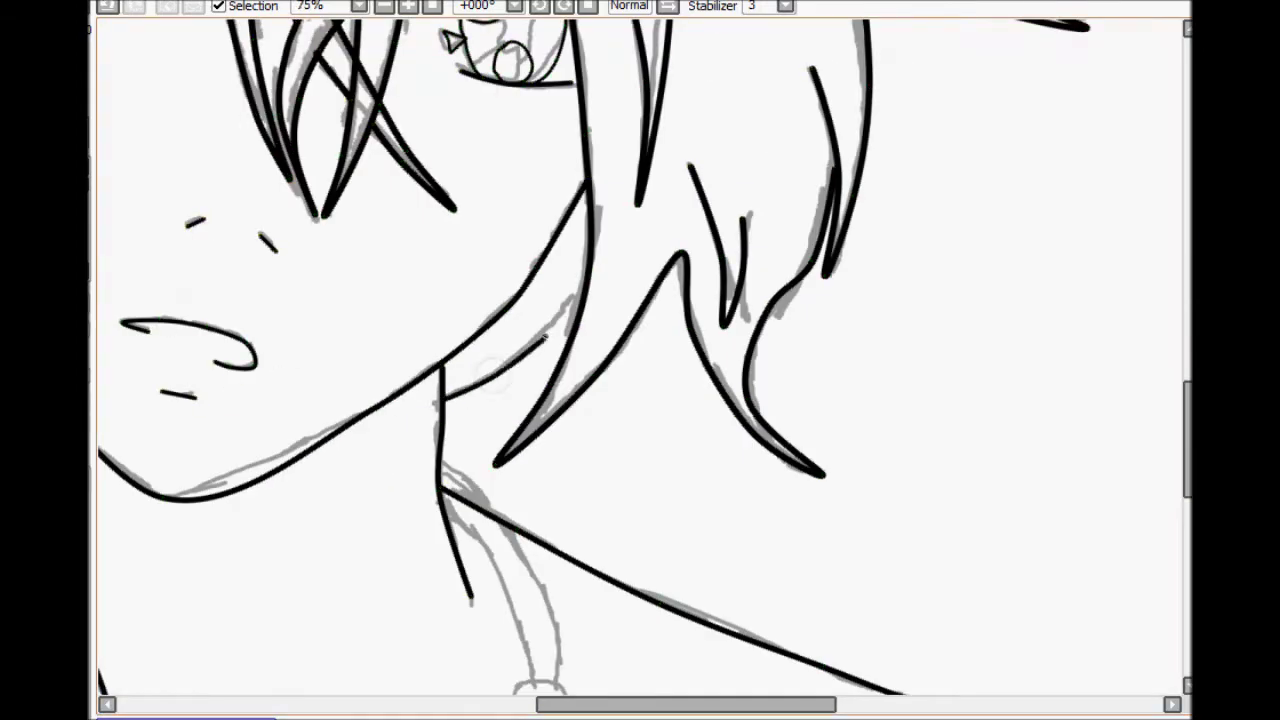
{"action": "left_click_drag", "start_coordinate": [493, 377], "coordinate": [583, 291]}
{"action": "left_click_drag", "start_coordinate": [690, 705], "coordinate": [586, 705]}
{"action": "left_click_drag", "start_coordinate": [1187, 440], "coordinate": [1187, 489]}
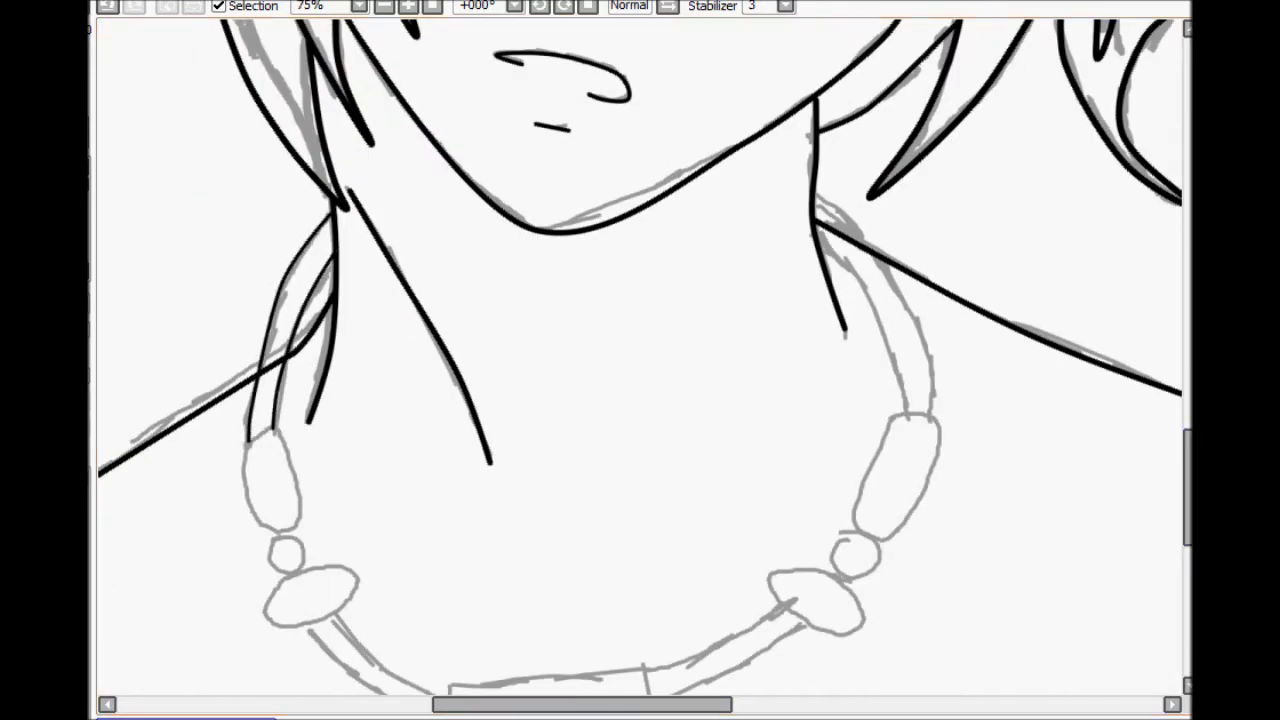
{"action": "scroll", "coordinate": [1148, 418], "scroll_direction": "down", "scroll_amount": 3}
{"action": "left_click_drag", "start_coordinate": [300, 422], "coordinate": [312, 475]}
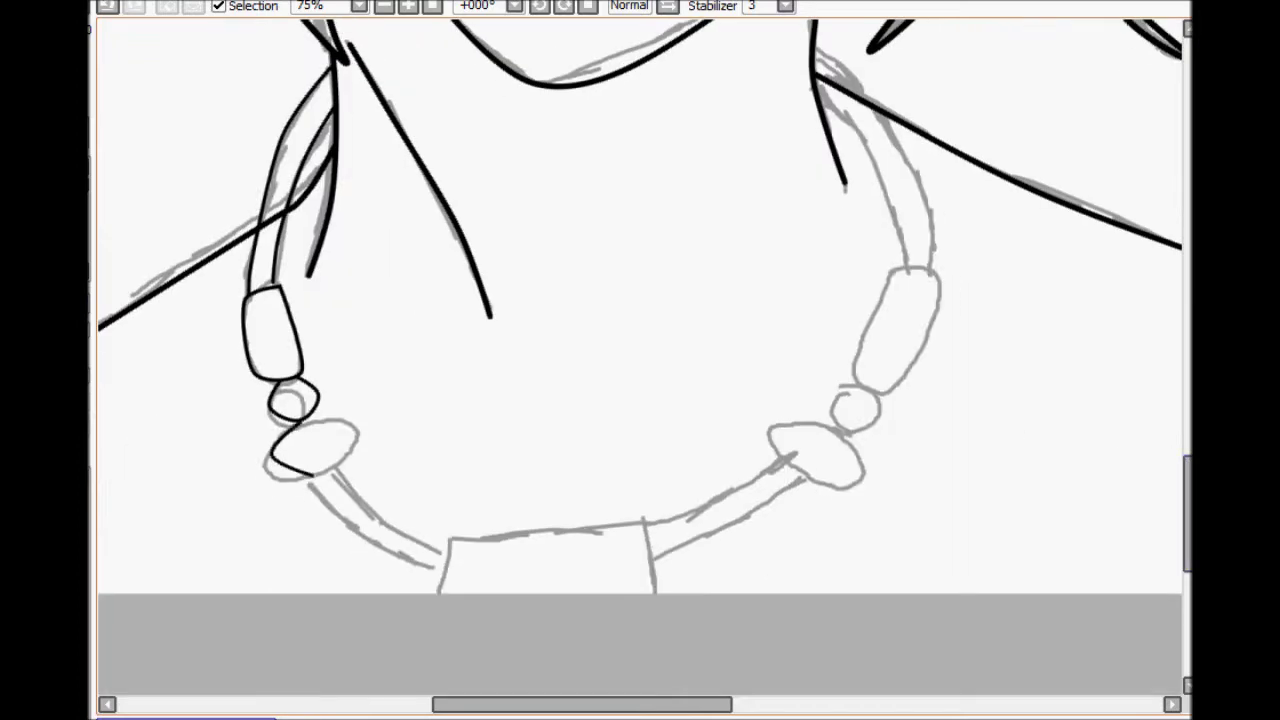
{"action": "key", "text": "ctrl+z"}
{"action": "key", "text": "ctrl+z"}
{"action": "key", "text": "ctrl+z"}
{"action": "key", "text": "ctrl+z"}
{"action": "key", "text": "ctrl+z"}
{"action": "key", "text": "ctrl+z"}
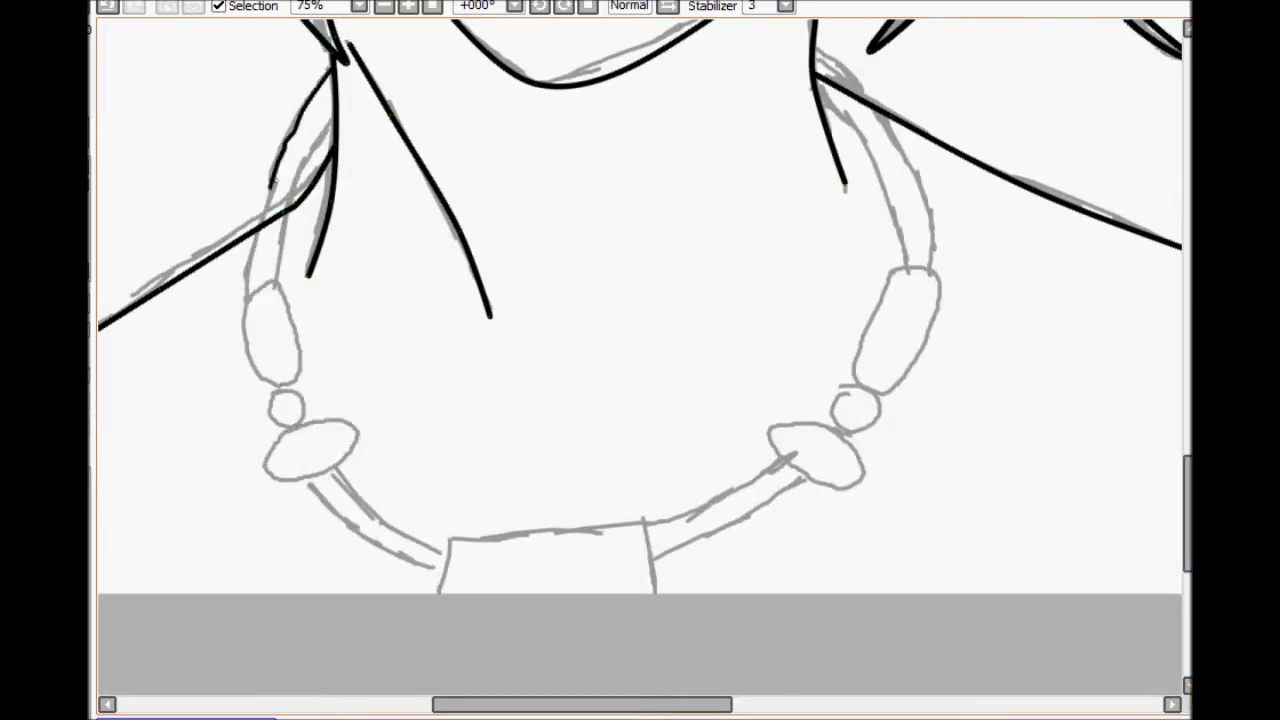
{"action": "key", "text": "ctrl+z"}
{"action": "left_click_drag", "start_coordinate": [246, 300], "coordinate": [330, 103]}
{"action": "left_click_drag", "start_coordinate": [277, 287], "coordinate": [280, 290]}
{"action": "left_click_drag", "start_coordinate": [290, 378], "coordinate": [286, 382]}
{"action": "left_click_drag", "start_coordinate": [300, 426], "coordinate": [358, 432]}
{"action": "key", "text": "ctrl+z"}
{"action": "mouse_move", "coordinate": [296, 428]}
{"action": "left_mouse_down"}
{"action": "mouse_move", "coordinate": [368, 424]}
{"action": "mouse_move", "coordinate": [304, 426]}
{"action": "left_mouse_up"}
{"action": "key", "text": "ctrl+z"}
{"action": "key", "text": "ctrl+z"}
{"action": "key", "text": "ctrl+z"}
{"action": "key", "text": "ctrl+z"}
Step: Ink the jagged inner fur line of the left-hand ear
{"action": "left_click_drag", "start_coordinate": [1186, 475], "coordinate": [1184, 312]}
{"action": "scroll", "coordinate": [491, 288], "scroll_direction": "down", "scroll_amount": 3}
{"action": "left_click_drag", "start_coordinate": [1186, 385], "coordinate": [1186, 360]}
{"action": "scroll", "coordinate": [549, 165], "scroll_direction": "up", "scroll_amount": 4}
{"action": "left_click_drag", "start_coordinate": [1186, 292], "coordinate": [1186, 260]}
{"action": "left_click_drag", "start_coordinate": [602, 705], "coordinate": [558, 705]}
{"action": "mouse_move", "coordinate": [282, 401]}
{"action": "left_mouse_down"}
{"action": "mouse_move", "coordinate": [453, 279]}
{"action": "mouse_move", "coordinate": [630, 216]}
{"action": "mouse_move", "coordinate": [615, 150]}
{"action": "left_mouse_up"}
Step: Ink the jagged inner fur line of the right-hand ear
{"action": "left_click_drag", "start_coordinate": [559, 705], "coordinate": [846, 705]}
{"action": "left_click_drag", "start_coordinate": [1186, 260], "coordinate": [1186, 289]}
{"action": "left_click_drag", "start_coordinate": [312, 413], "coordinate": [769, 271]}
{"action": "scroll", "coordinate": [984, 498], "scroll_direction": "down", "scroll_amount": 1}
Step: Thin the line ends at the roots and tips of the long sweeping locks into tapers
{"action": "scroll", "coordinate": [984, 498], "scroll_direction": "down", "scroll_amount": 3}
{"action": "mouse_move", "coordinate": [1186, 281]}
{"action": "left_mouse_down"}
{"action": "mouse_move", "coordinate": [1186, 391]}
{"action": "mouse_move", "coordinate": [1186, 357]}
{"action": "left_mouse_up"}
{"action": "scroll", "coordinate": [584, 284], "scroll_direction": "up", "scroll_amount": 2}
{"action": "left_click_drag", "start_coordinate": [508, 136], "coordinate": [450, 132]}
{"action": "left_click_drag", "start_coordinate": [680, 253], "coordinate": [653, 242]}
{"action": "left_click_drag", "start_coordinate": [611, 60], "coordinate": [545, 58]}
{"action": "left_click_drag", "start_coordinate": [1008, 535], "coordinate": [938, 531]}
{"action": "left_click_drag", "start_coordinate": [984, 471], "coordinate": [950, 472]}
Step: Taper the back-hair lines between the locks and the fur line ends of the right-hand ear
{"action": "left_click_drag", "start_coordinate": [848, 388], "coordinate": [795, 390]}
{"action": "left_click_drag", "start_coordinate": [857, 488], "coordinate": [802, 490]}
{"action": "left_click_drag", "start_coordinate": [920, 376], "coordinate": [897, 374]}
{"action": "left_click_drag", "start_coordinate": [978, 300], "coordinate": [935, 301]}
{"action": "left_click_drag", "start_coordinate": [1041, 258], "coordinate": [1018, 266]}
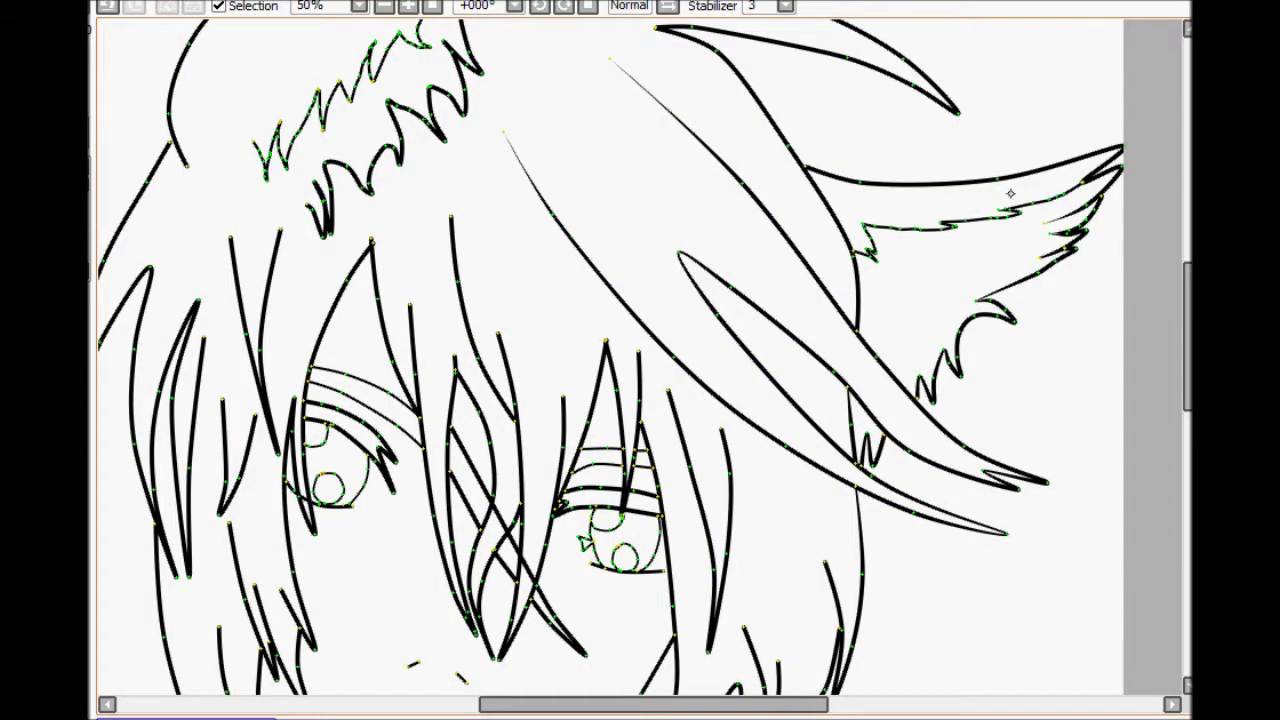
Step: Taper the line ends at the base and fur fringe of the left-hand ear
{"action": "scroll", "coordinate": [680, 209], "scroll_direction": "up", "scroll_amount": 3}
{"action": "left_click_drag", "start_coordinate": [392, 248], "coordinate": [350, 252]}
{"action": "mouse_move", "coordinate": [316, 348]}
{"action": "left_mouse_down"}
{"action": "mouse_move", "coordinate": [278, 383]}
{"action": "mouse_move", "coordinate": [240, 380]}
{"action": "left_mouse_up"}
{"action": "left_click_drag", "start_coordinate": [186, 332], "coordinate": [130, 334]}
{"action": "left_click_drag", "start_coordinate": [170, 311], "coordinate": [169, 300]}
Step: Taper the upper line ends of the bangs around the right-hand eye and of the right-hand side strands
{"action": "left_click_drag", "start_coordinate": [566, 704], "coordinate": [504, 704]}
{"action": "left_click_drag", "start_coordinate": [687, 502], "coordinate": [650, 504]}
{"action": "left_click_drag", "start_coordinate": [1187, 310], "coordinate": [1187, 359]}
{"action": "left_click_drag", "start_coordinate": [794, 291], "coordinate": [766, 294]}
{"action": "left_click_drag", "start_coordinate": [856, 340], "coordinate": [820, 342]}
{"action": "left_click_drag", "start_coordinate": [910, 378], "coordinate": [872, 380]}
{"action": "left_click_drag", "start_coordinate": [1013, 512], "coordinate": [975, 514]}
{"action": "left_click_drag", "start_coordinate": [932, 577], "coordinate": [895, 579]}
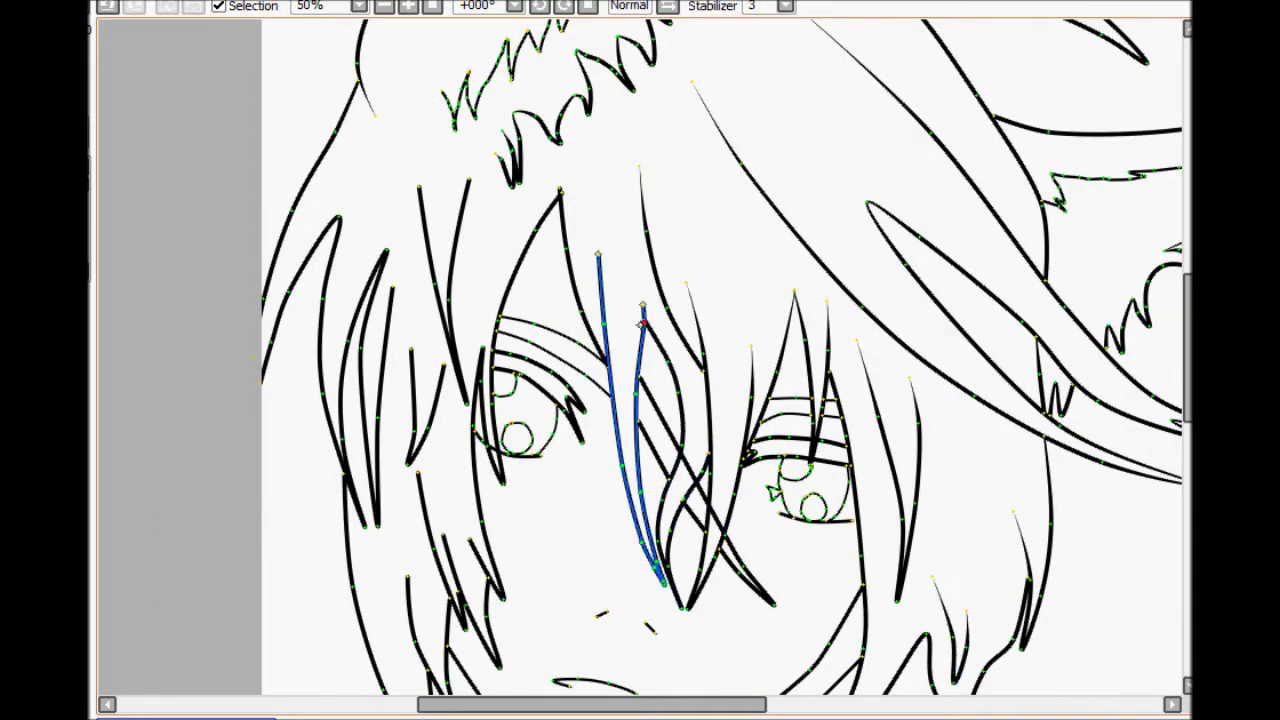
Step: Taper the upper line ends of the bangs above the left-hand eye and of the left-hand side strands
{"action": "left_click_drag", "start_coordinate": [561, 193], "coordinate": [590, 194]}
{"action": "left_click_drag", "start_coordinate": [534, 230], "coordinate": [508, 246]}
{"action": "left_click_drag", "start_coordinate": [469, 180], "coordinate": [432, 182]}
{"action": "left_click_drag", "start_coordinate": [419, 186], "coordinate": [382, 188]}
{"action": "left_click_drag", "start_coordinate": [387, 250], "coordinate": [350, 252]}
{"action": "left_click_drag", "start_coordinate": [340, 217], "coordinate": [316, 219]}
{"action": "left_click_drag", "start_coordinate": [443, 364], "coordinate": [408, 367]}
{"action": "left_click_drag", "start_coordinate": [418, 473], "coordinate": [381, 476]}
{"action": "left_click_drag", "start_coordinate": [443, 536], "coordinate": [408, 536]}
{"action": "left_click_drag", "start_coordinate": [470, 540], "coordinate": [435, 542]}
{"action": "left_click_drag", "start_coordinate": [408, 577], "coordinate": [375, 579]}
Step: Taper the line ends of the neck and the inner end of the right-hand ear's upper edge
{"action": "left_click_drag", "start_coordinate": [1187, 350], "coordinate": [1187, 415]}
{"action": "left_click_drag", "start_coordinate": [455, 484], "coordinate": [420, 486]}
{"action": "left_click_drag", "start_coordinate": [549, 664], "coordinate": [517, 660]}
{"action": "left_click_drag", "start_coordinate": [530, 607], "coordinate": [514, 638]}
{"action": "left_click_drag", "start_coordinate": [428, 636], "coordinate": [400, 632]}
{"action": "left_click_drag", "start_coordinate": [775, 430], "coordinate": [840, 372]}
{"action": "scroll", "coordinate": [1125, 405], "scroll_direction": "up", "scroll_amount": 4}
{"action": "left_click_drag", "start_coordinate": [994, 264], "coordinate": [962, 266]}
{"action": "left_click_drag", "start_coordinate": [592, 705], "coordinate": [625, 705]}
{"action": "scroll", "coordinate": [999, 252], "scroll_direction": "down", "scroll_amount": 1}
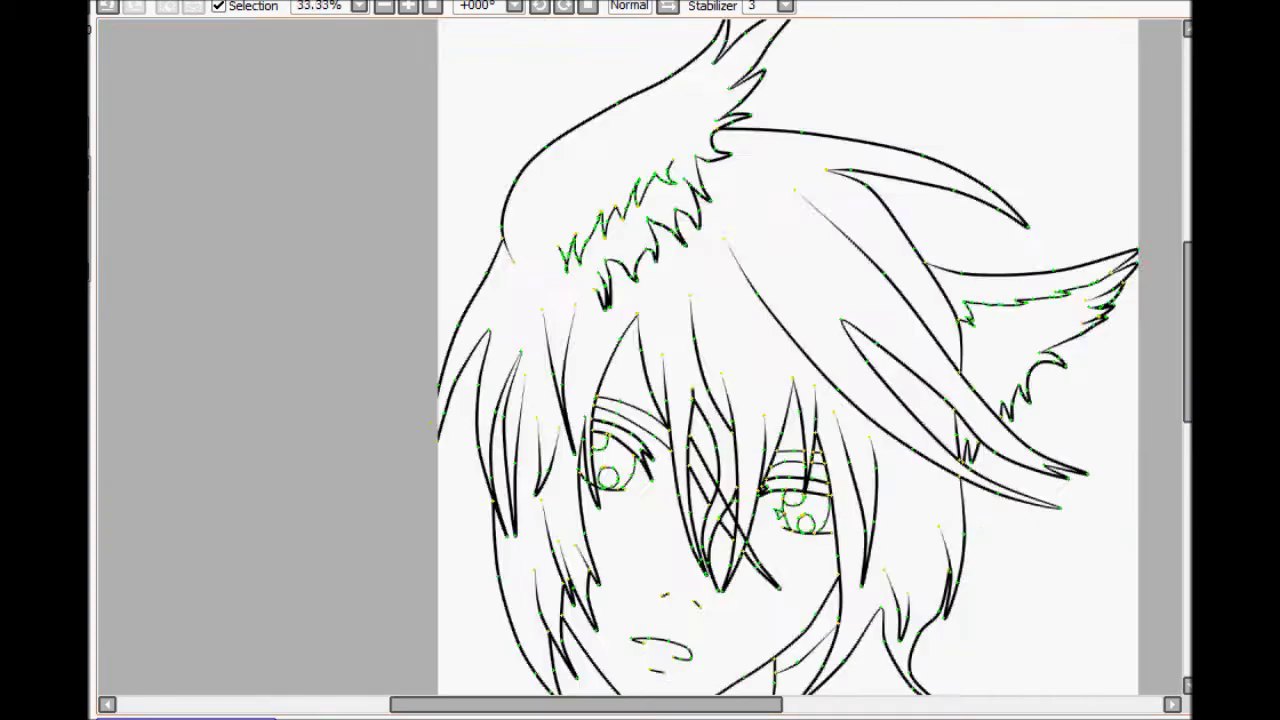
Step: Pull the crossing strand's upper line up to the root of the central bang and thin both of the strand's lines
{"action": "scroll", "coordinate": [867, 416], "scroll_direction": "up", "scroll_amount": 2}
{"action": "left_click_drag", "start_coordinate": [526, 706], "coordinate": [520, 706]}
{"action": "left_click_drag", "start_coordinate": [1187, 333], "coordinate": [1187, 372]}
{"action": "left_click_drag", "start_coordinate": [561, 403], "coordinate": [537, 361]}
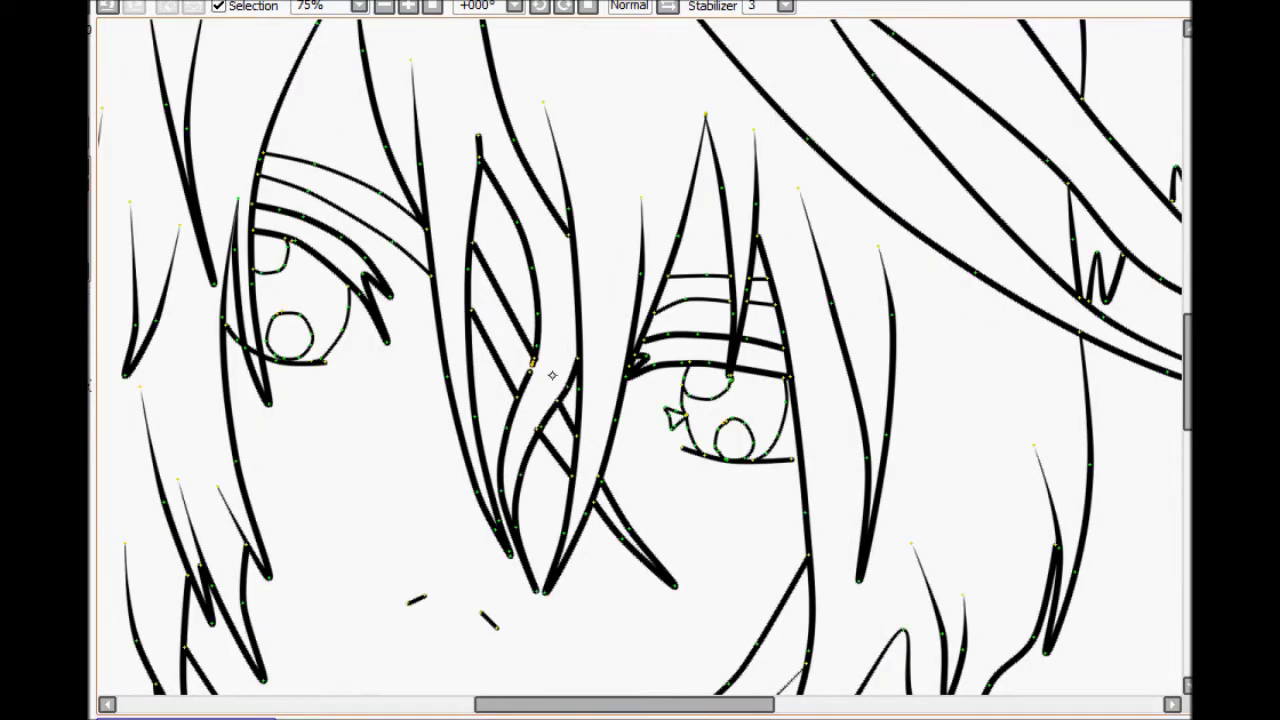
{"action": "left_click_drag", "start_coordinate": [474, 241], "coordinate": [481, 166]}
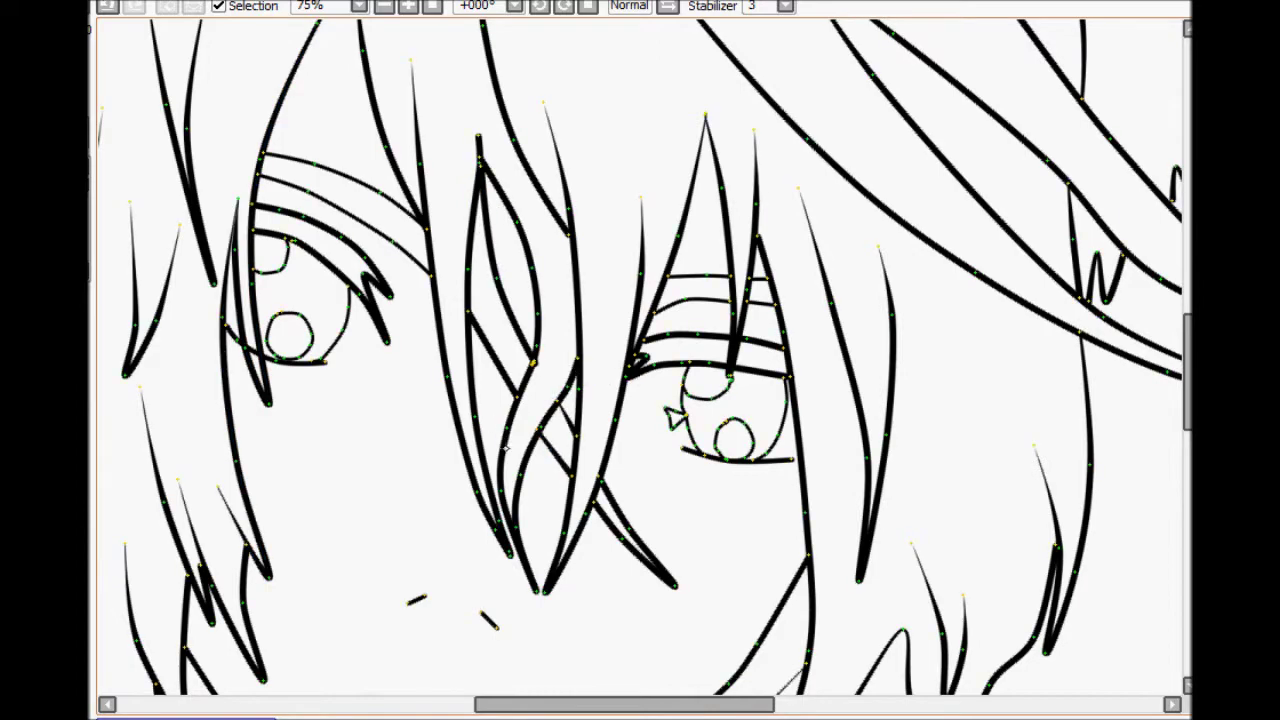
{"action": "left_click_drag", "start_coordinate": [572, 475], "coordinate": [563, 508]}
{"action": "left_click_drag", "start_coordinate": [675, 585], "coordinate": [640, 575]}
{"action": "left_click_drag", "start_coordinate": [532, 362], "coordinate": [500, 372]}
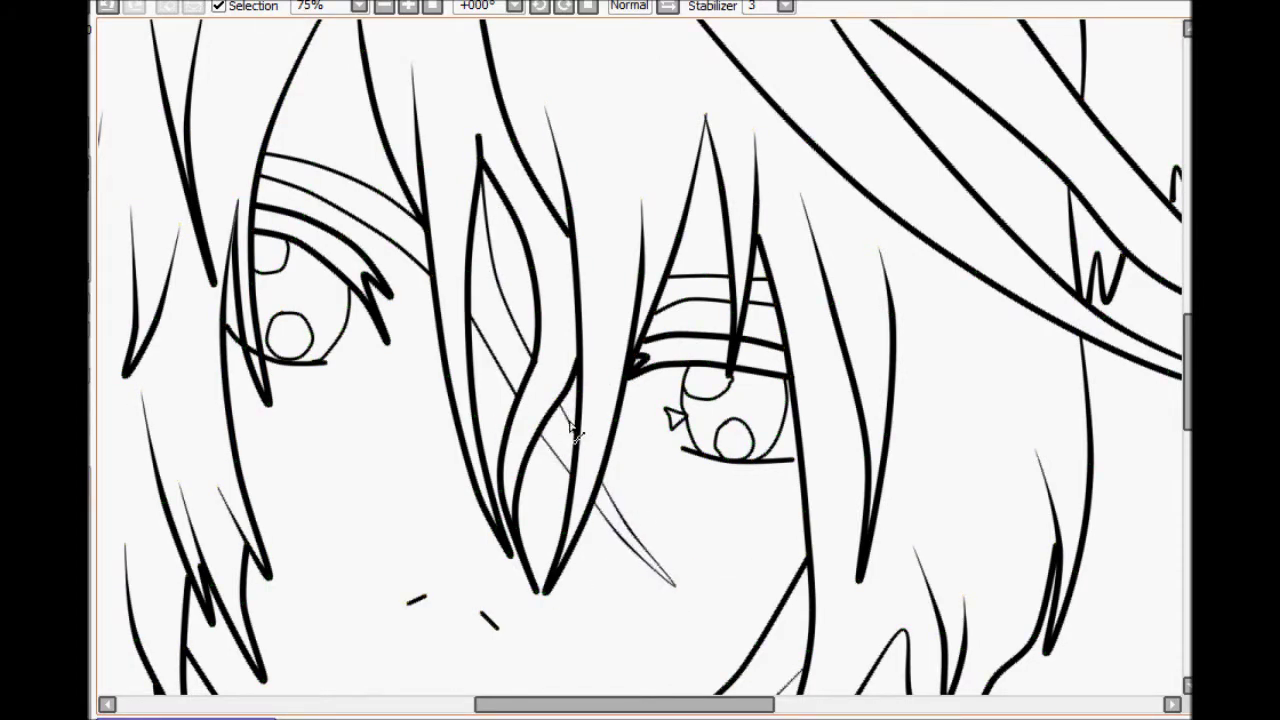
Step: Paint overlapping color swatches in the blank area beside the left-hand ear: three dark blues and three greys to black
{"action": "scroll", "coordinate": [286, 471], "scroll_direction": "down", "scroll_amount": 4}
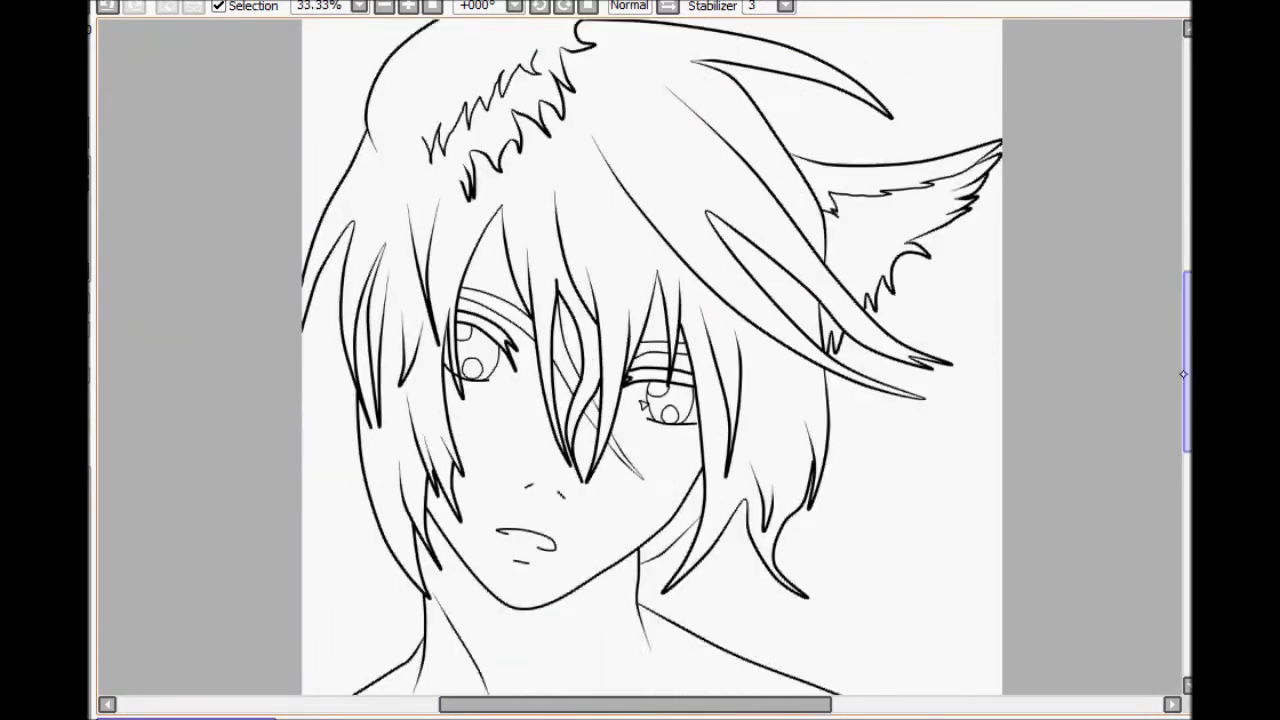
{"action": "scroll", "coordinate": [541, 638], "scroll_direction": "up", "scroll_amount": 2}
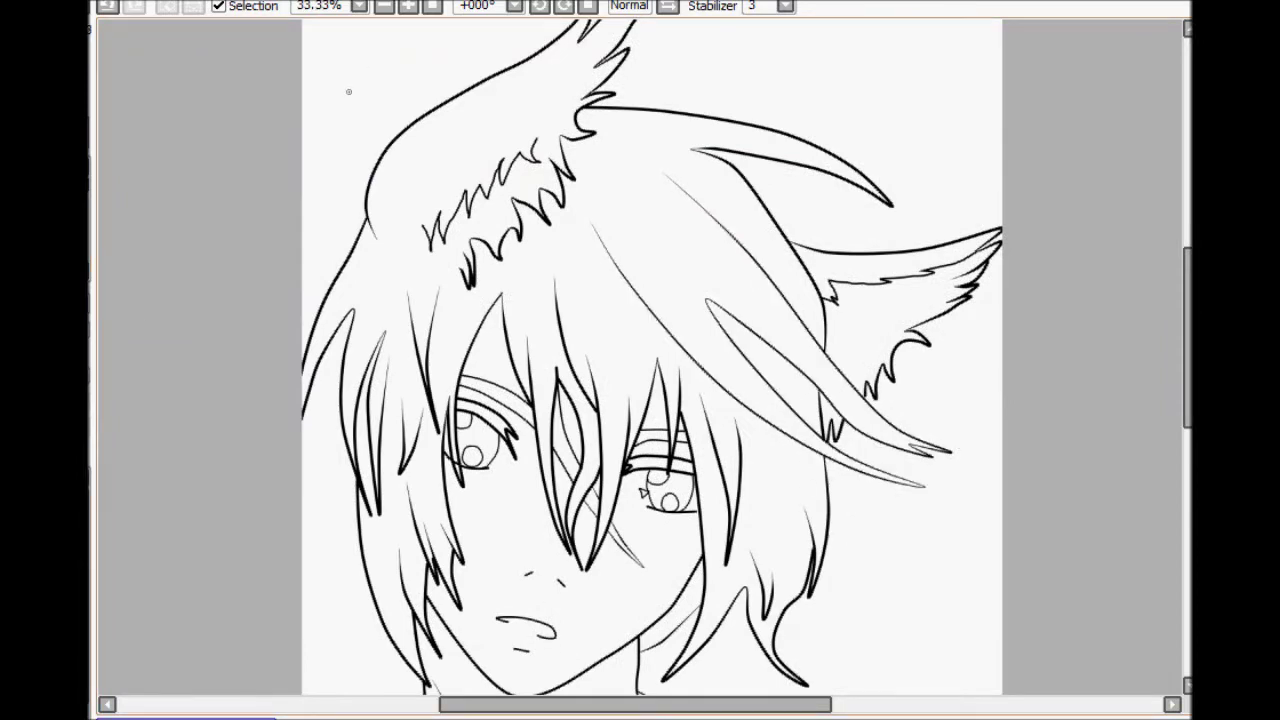
{"action": "scroll", "coordinate": [349, 92], "scroll_direction": "up", "scroll_amount": 1}
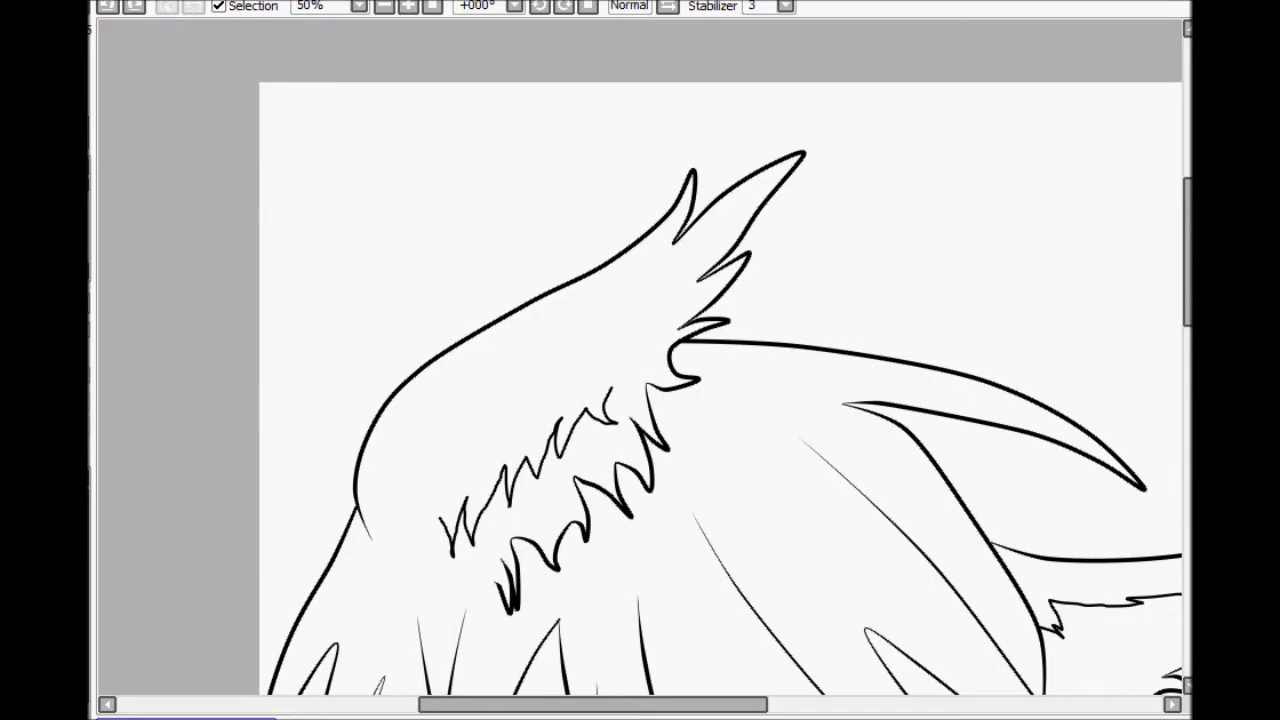
{"action": "left_click", "coordinate": [347, 175]}
{"action": "left_click", "coordinate": [385, 150]}
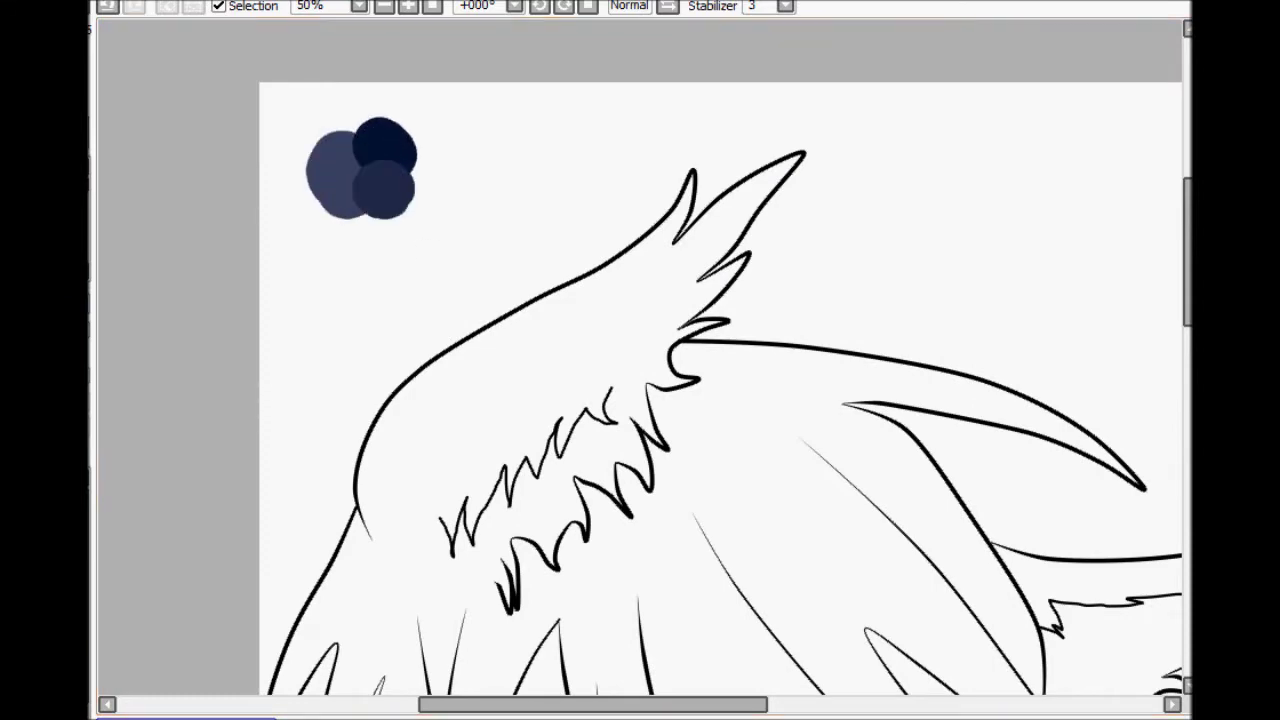
{"action": "left_click", "coordinate": [530, 137]}
{"action": "left_click", "coordinate": [530, 172]}
{"action": "left_click", "coordinate": [566, 150]}
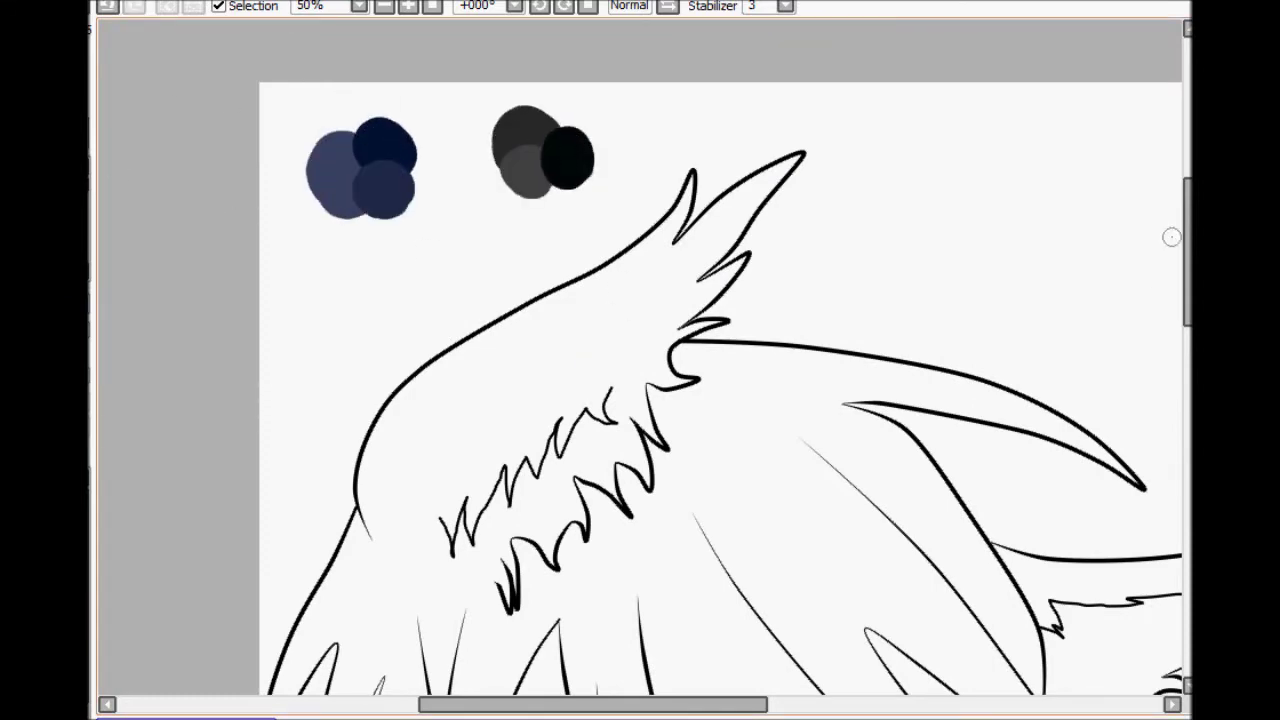
Step: Add a cluster of orange and brown swatches and a cluster of skin-tone swatches below the blue ones
{"action": "scroll", "coordinate": [1155, 250], "scroll_direction": "down", "scroll_amount": 3}
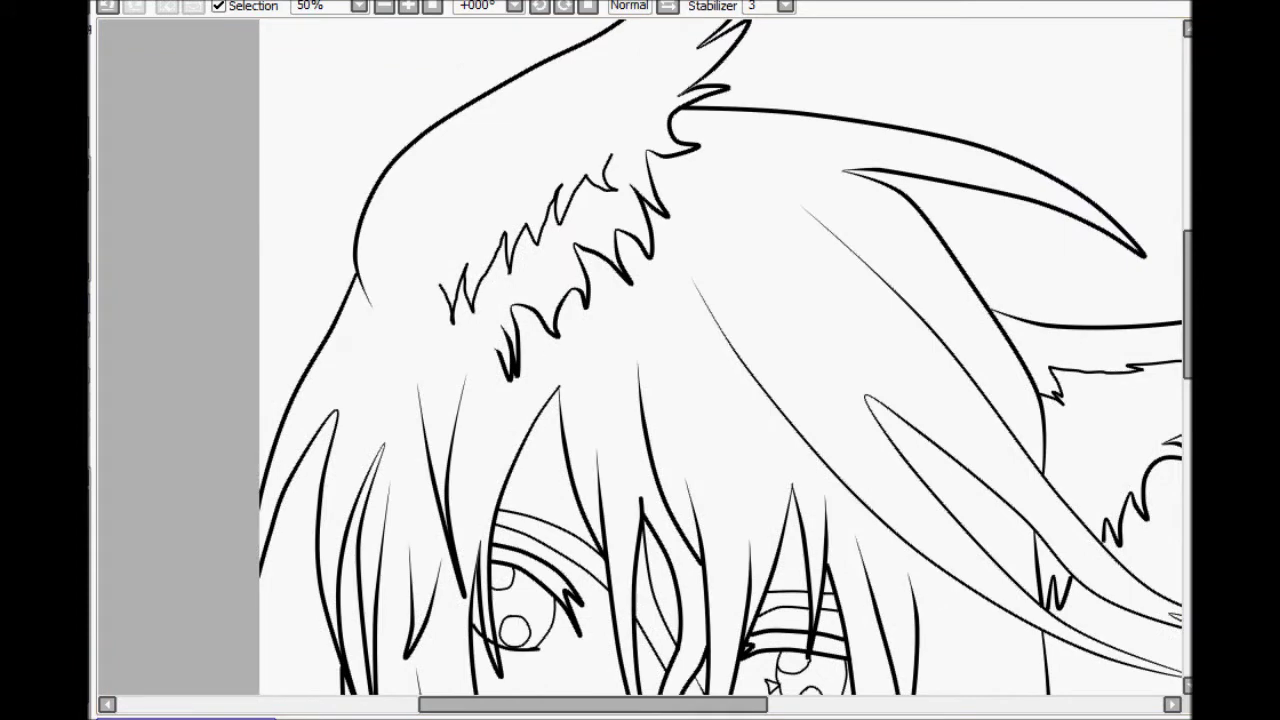
{"action": "left_click", "coordinate": [332, 72]}
{"action": "left_click", "coordinate": [326, 94]}
{"action": "left_click", "coordinate": [354, 108]}
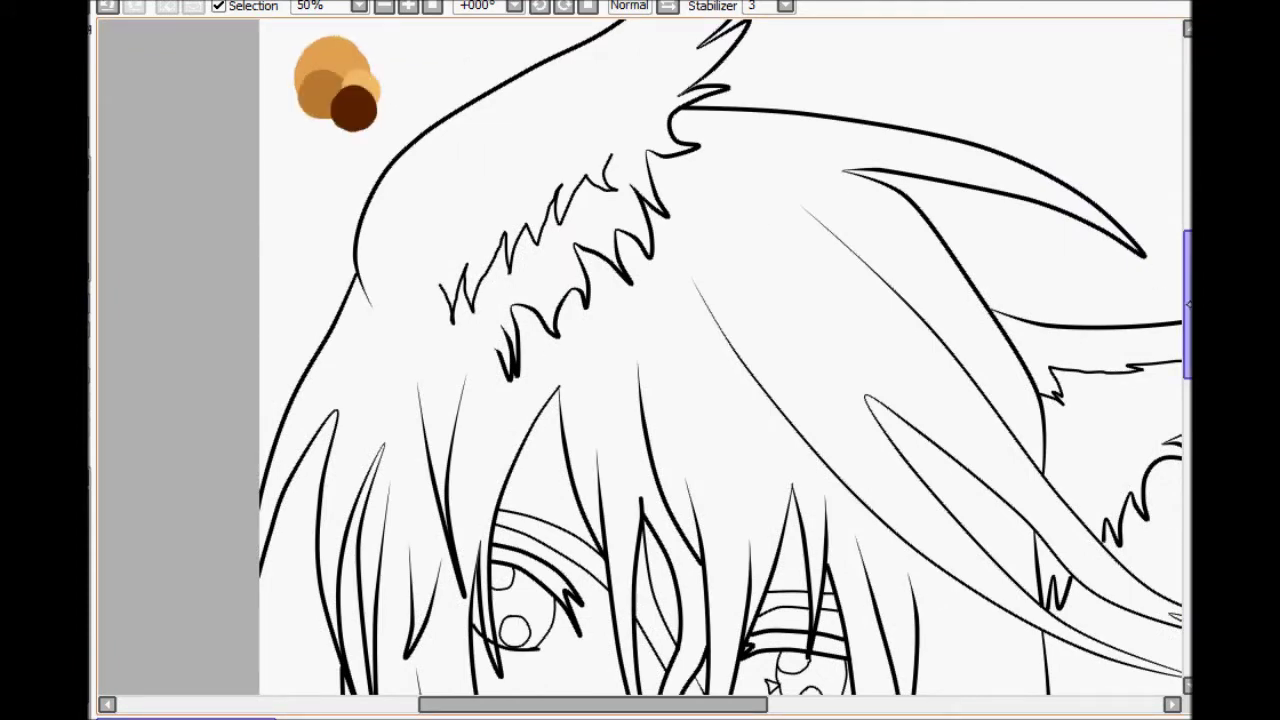
{"action": "scroll", "coordinate": [720, 360], "scroll_direction": "up", "scroll_amount": 2}
{"action": "left_click", "coordinate": [843, 137]}
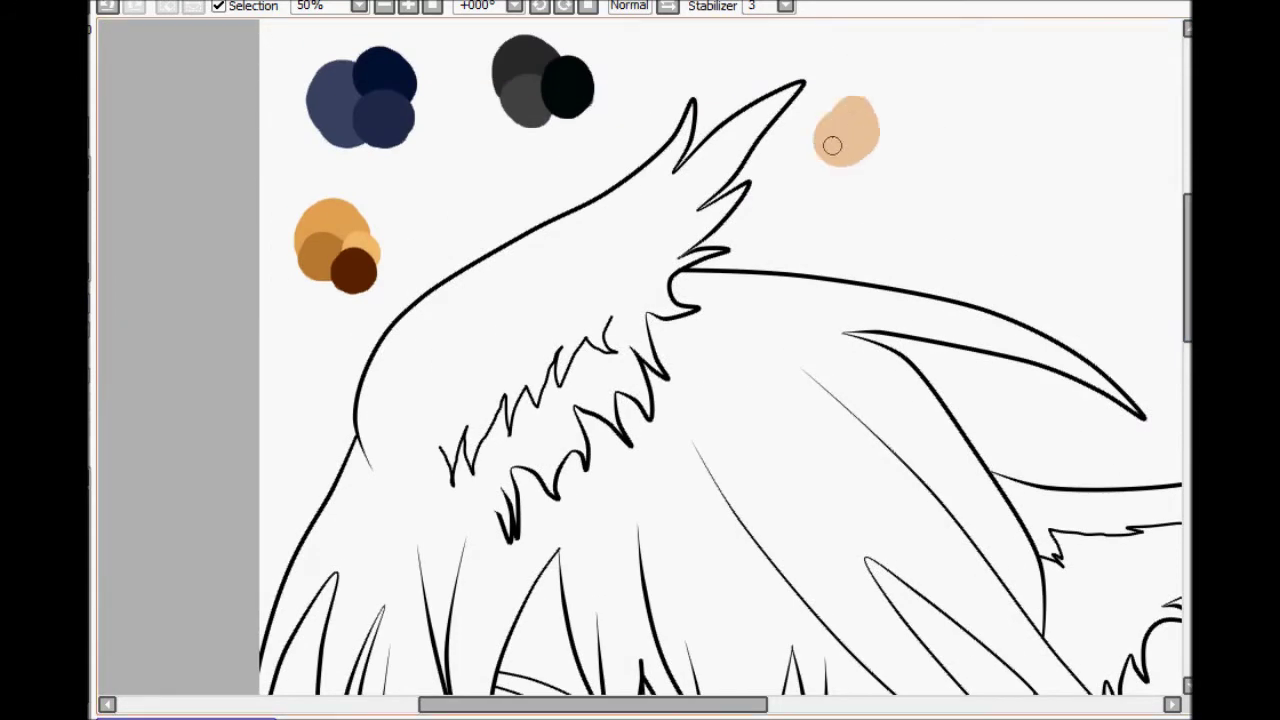
{"action": "key", "text": "ctrl+z"}
{"action": "left_click", "coordinate": [424, 166]}
{"action": "left_click", "coordinate": [460, 170]}
Step: Paint a selection boundary along the open base of the left-hand ear to separate it from the hair
{"action": "mouse_move", "coordinate": [1187, 268]}
{"action": "left_mouse_down"}
{"action": "mouse_move", "coordinate": [1187, 326]}
{"action": "mouse_move", "coordinate": [1187, 252]}
{"action": "left_mouse_up"}
{"action": "scroll", "coordinate": [740, 278], "scroll_direction": "down", "scroll_amount": 2}
{"action": "scroll", "coordinate": [737, 281], "scroll_direction": "up", "scroll_amount": 1}
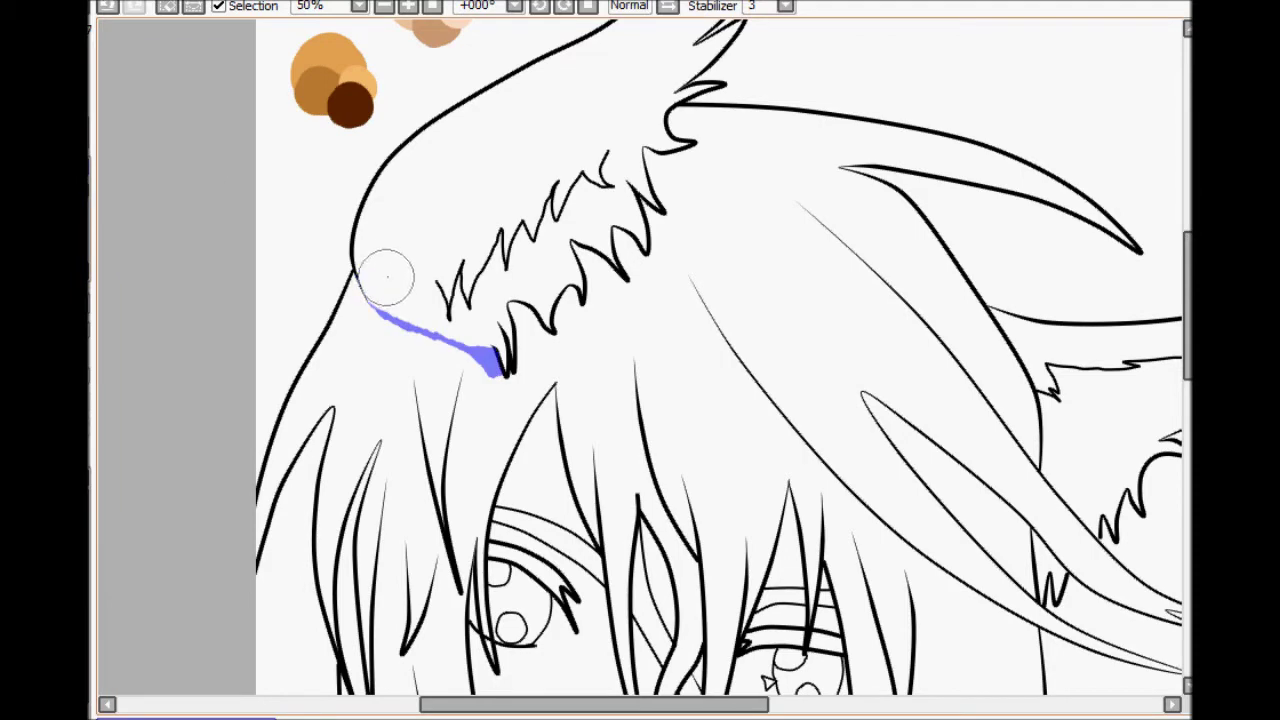
{"action": "key", "text": "ctrl+z"}
{"action": "left_click_drag", "start_coordinate": [363, 302], "coordinate": [382, 318]}
Step: Select the enclosed hair areas, including the bangs, side locks and crossing strand
{"action": "scroll", "coordinate": [520, 329], "scroll_direction": "down", "scroll_amount": 1}
{"action": "left_click", "coordinate": [580, 400]}
{"action": "left_click_drag", "start_coordinate": [1187, 318], "coordinate": [1187, 362]}
{"action": "left_click", "coordinate": [715, 538]}
{"action": "left_click", "coordinate": [604, 355]}
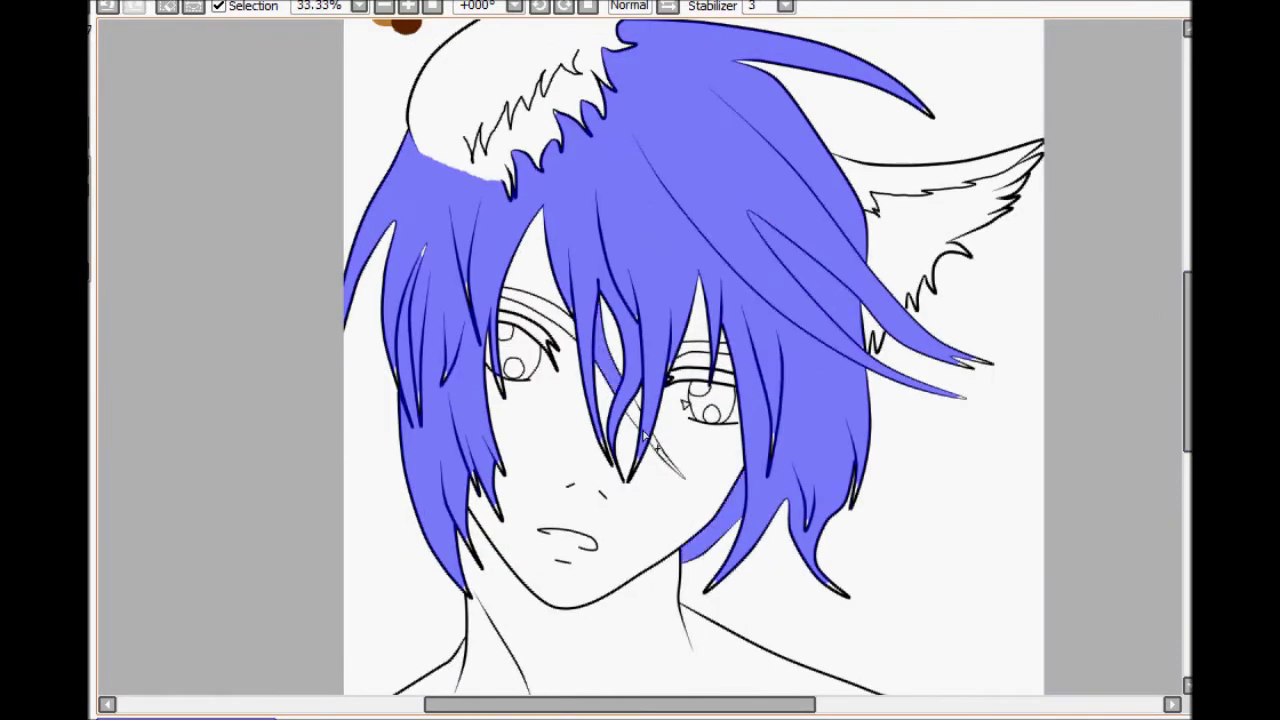
Step: Add the missed tips of the lower right-hand hair locks to the selection
{"action": "scroll", "coordinate": [685, 404], "scroll_direction": "up", "scroll_amount": 2}
{"action": "scroll", "coordinate": [1036, 590], "scroll_direction": "up", "scroll_amount": 2}
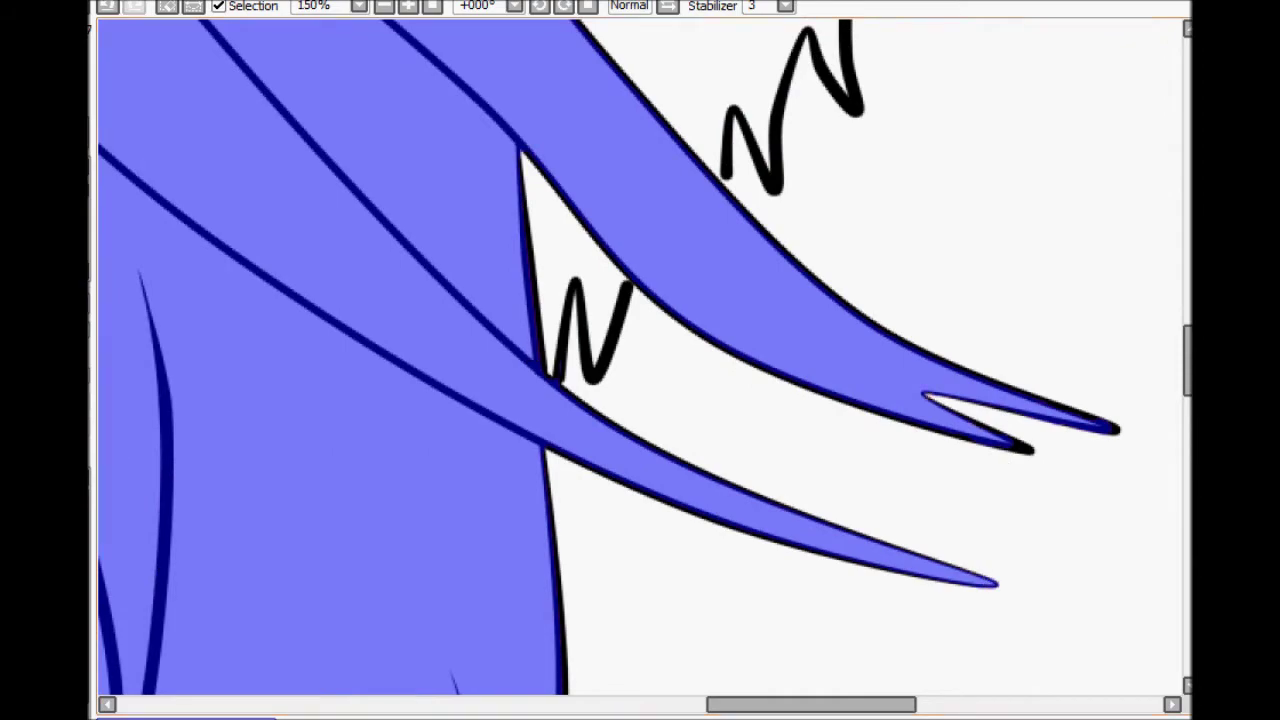
{"action": "left_click_drag", "start_coordinate": [811, 705], "coordinate": [698, 705]}
{"action": "scroll", "coordinate": [685, 438], "scroll_direction": "down", "scroll_amount": 5}
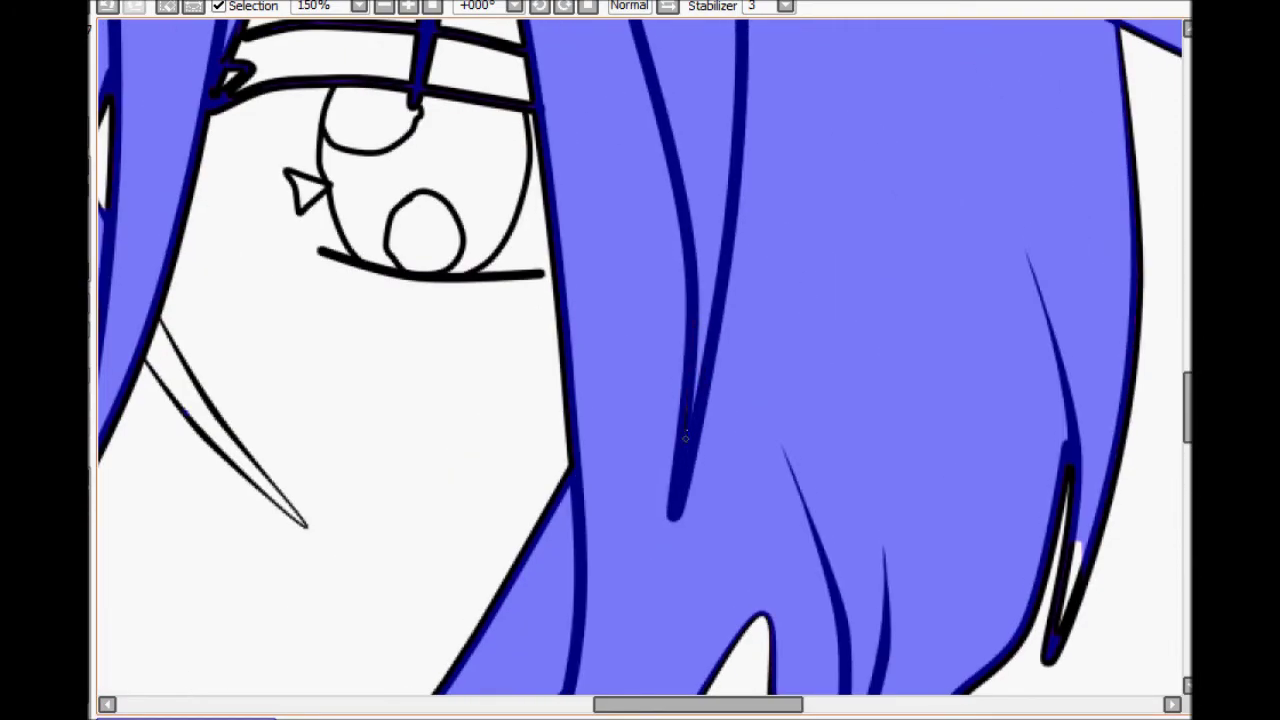
{"action": "left_click_drag", "start_coordinate": [1187, 408], "coordinate": [1187, 453]}
{"action": "left_click_drag", "start_coordinate": [956, 594], "coordinate": [1038, 650]}
{"action": "left_click_drag", "start_coordinate": [442, 582], "coordinate": [402, 624]}
Step: Add the missed tips of the central bangs and of the crossing strand to the selection
{"action": "left_click_drag", "start_coordinate": [688, 708], "coordinate": [584, 708]}
{"action": "left_click_drag", "start_coordinate": [1187, 453], "coordinate": [1187, 400]}
{"action": "left_click_drag", "start_coordinate": [514, 490], "coordinate": [555, 604]}
{"action": "left_click_drag", "start_coordinate": [613, 510], "coordinate": [598, 559]}
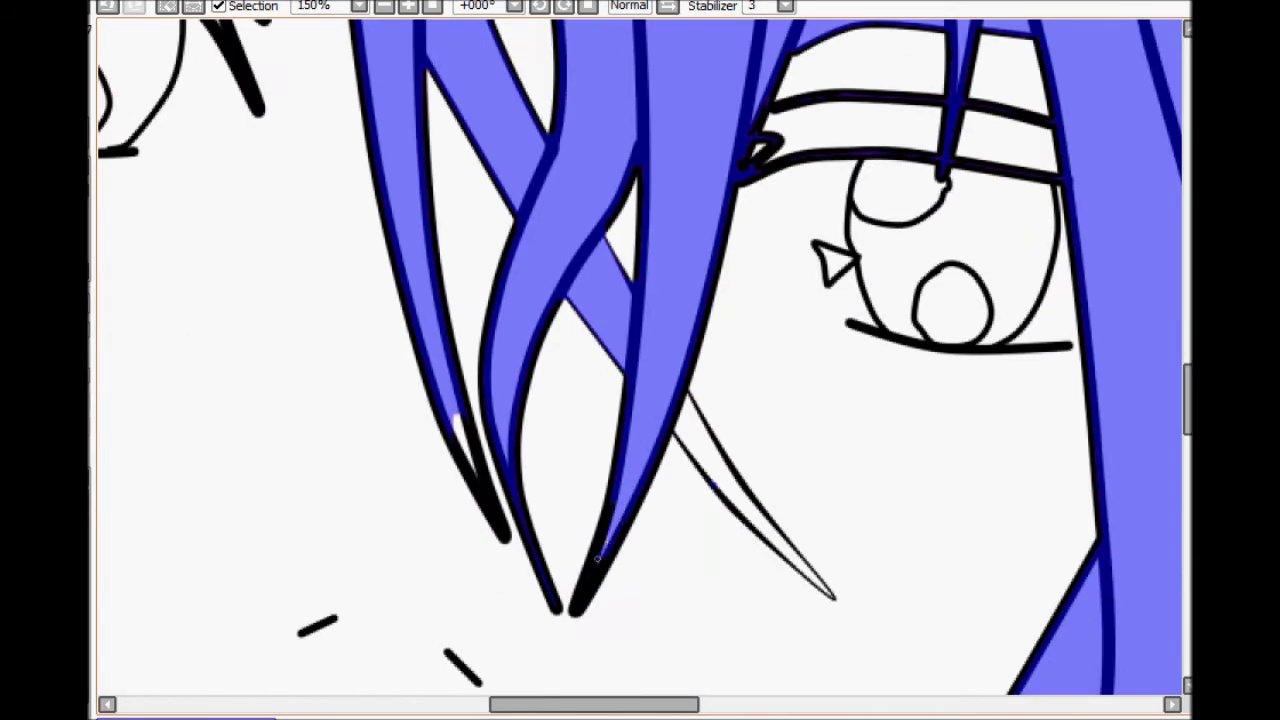
{"action": "left_click_drag", "start_coordinate": [700, 453], "coordinate": [828, 594]}
Step: Add the missed strand tips around the left-hand eye and left side of the face to the selection
{"action": "left_click_drag", "start_coordinate": [652, 702], "coordinate": [576, 700]}
{"action": "left_click_drag", "start_coordinate": [1187, 400], "coordinate": [1187, 454]}
{"action": "left_click_drag", "start_coordinate": [372, 226], "coordinate": [391, 284]}
{"action": "left_click_drag", "start_coordinate": [268, 76], "coordinate": [286, 156]}
{"action": "left_click_drag", "start_coordinate": [239, 378], "coordinate": [269, 438]}
{"action": "scroll", "coordinate": [268, 438], "scroll_direction": "left", "scroll_amount": 5}
{"action": "scroll", "coordinate": [268, 438], "scroll_direction": "up", "scroll_amount": 6}
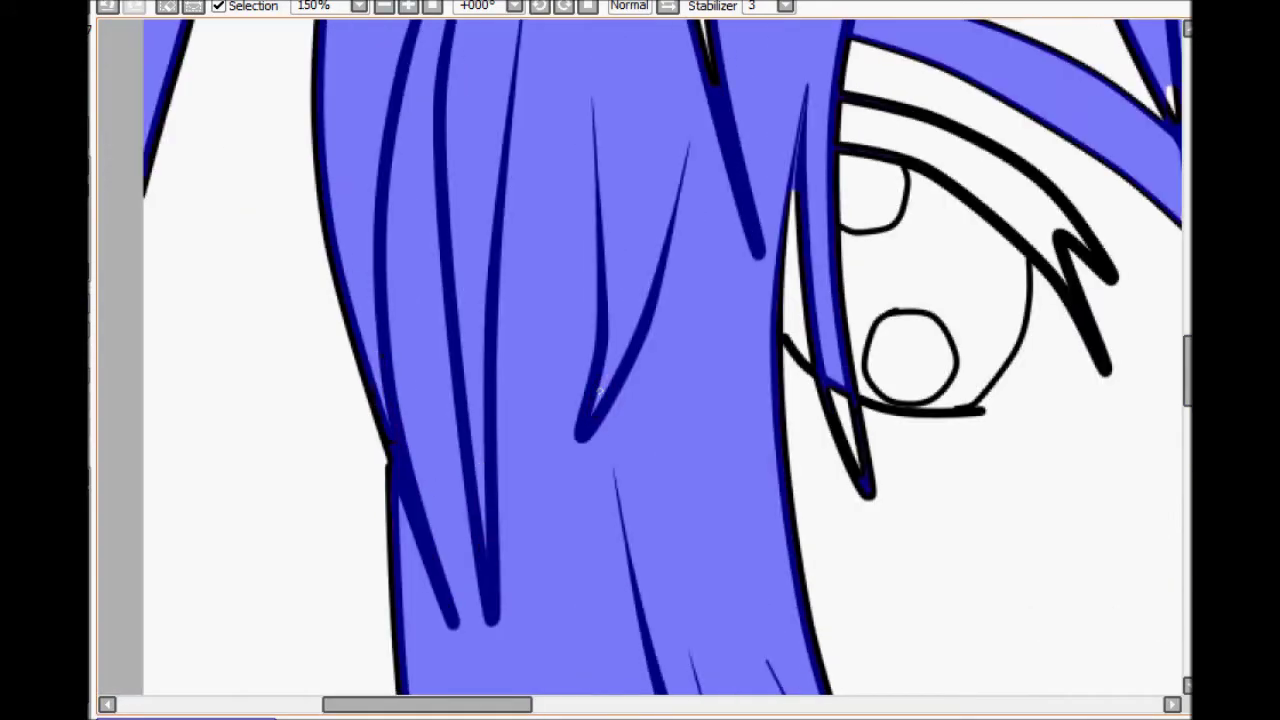
{"action": "left_click_drag", "start_coordinate": [837, 396], "coordinate": [853, 440]}
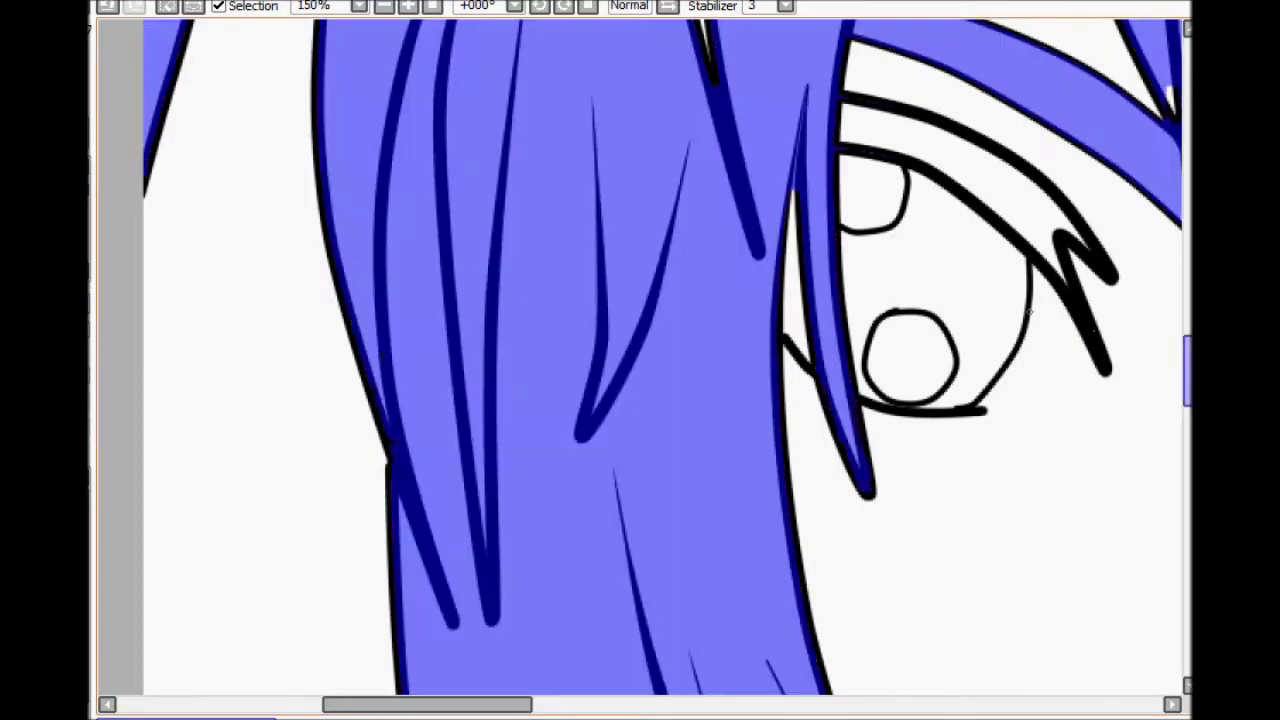
Step: Add the remaining narrow gaps between the strands above and beside the left-hand eye to the selection
{"action": "left_click_drag", "start_coordinate": [1187, 359], "coordinate": [1187, 327]}
{"action": "left_click_drag", "start_coordinate": [711, 345], "coordinate": [705, 275]}
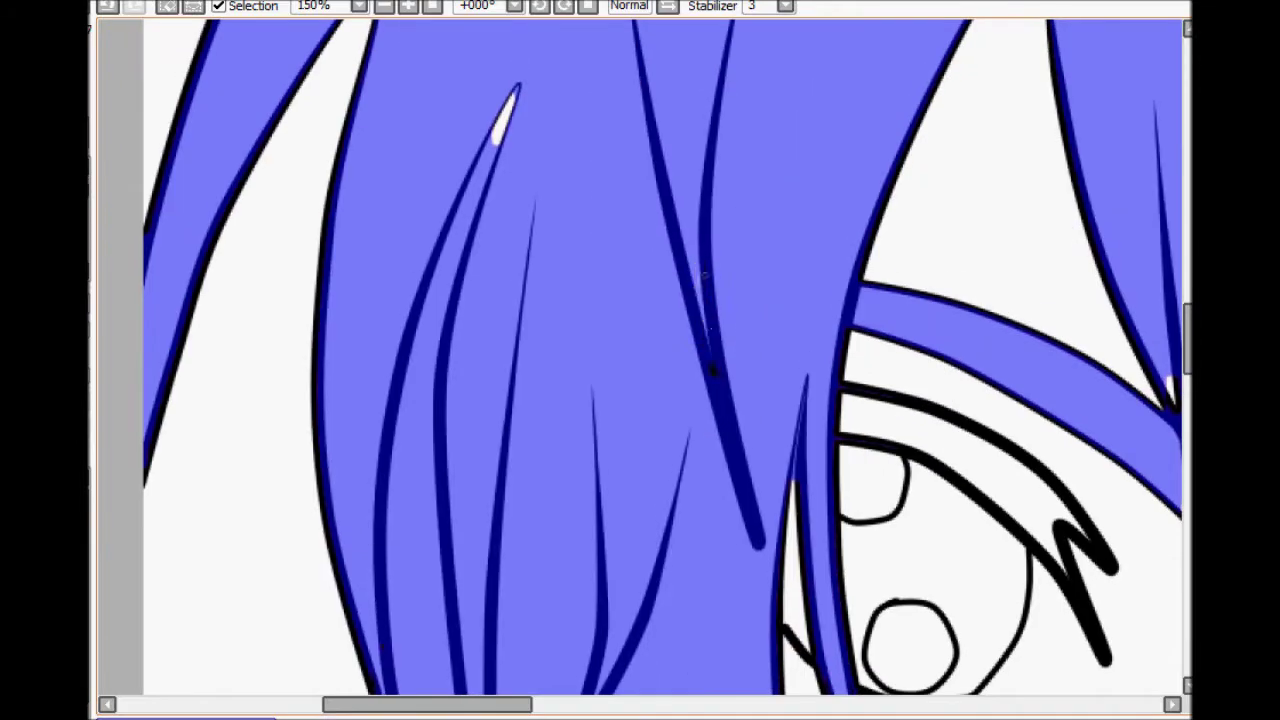
{"action": "mouse_move", "coordinate": [427, 705]}
{"action": "left_mouse_down"}
{"action": "mouse_move", "coordinate": [370, 705]}
{"action": "mouse_move", "coordinate": [518, 705]}
{"action": "left_mouse_up"}
{"action": "left_click_drag", "start_coordinate": [699, 387], "coordinate": [718, 518]}
{"action": "left_click_drag", "start_coordinate": [992, 410], "coordinate": [998, 435]}
{"action": "left_click_drag", "start_coordinate": [518, 705], "coordinate": [504, 705]}
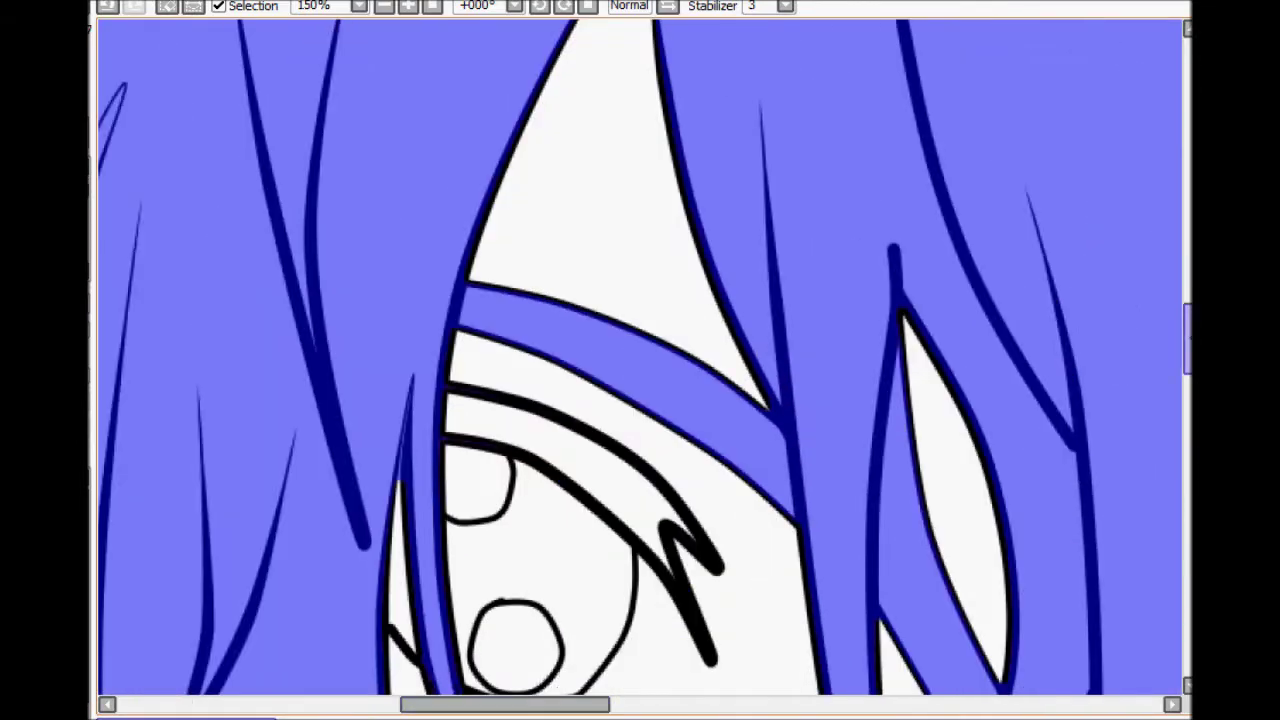
Step: Add the missed narrow gaps at the crown and the tip of the long top lock to the selection
{"action": "left_click_drag", "start_coordinate": [1187, 339], "coordinate": [1187, 205]}
{"action": "left_click_drag", "start_coordinate": [904, 570], "coordinate": [914, 592]}
{"action": "left_click_drag", "start_coordinate": [1187, 212], "coordinate": [1187, 253]}
{"action": "scroll", "coordinate": [718, 332], "scroll_direction": "down", "scroll_amount": 1}
{"action": "left_click_drag", "start_coordinate": [705, 316], "coordinate": [709, 326]}
{"action": "left_click_drag", "start_coordinate": [520, 705], "coordinate": [746, 705]}
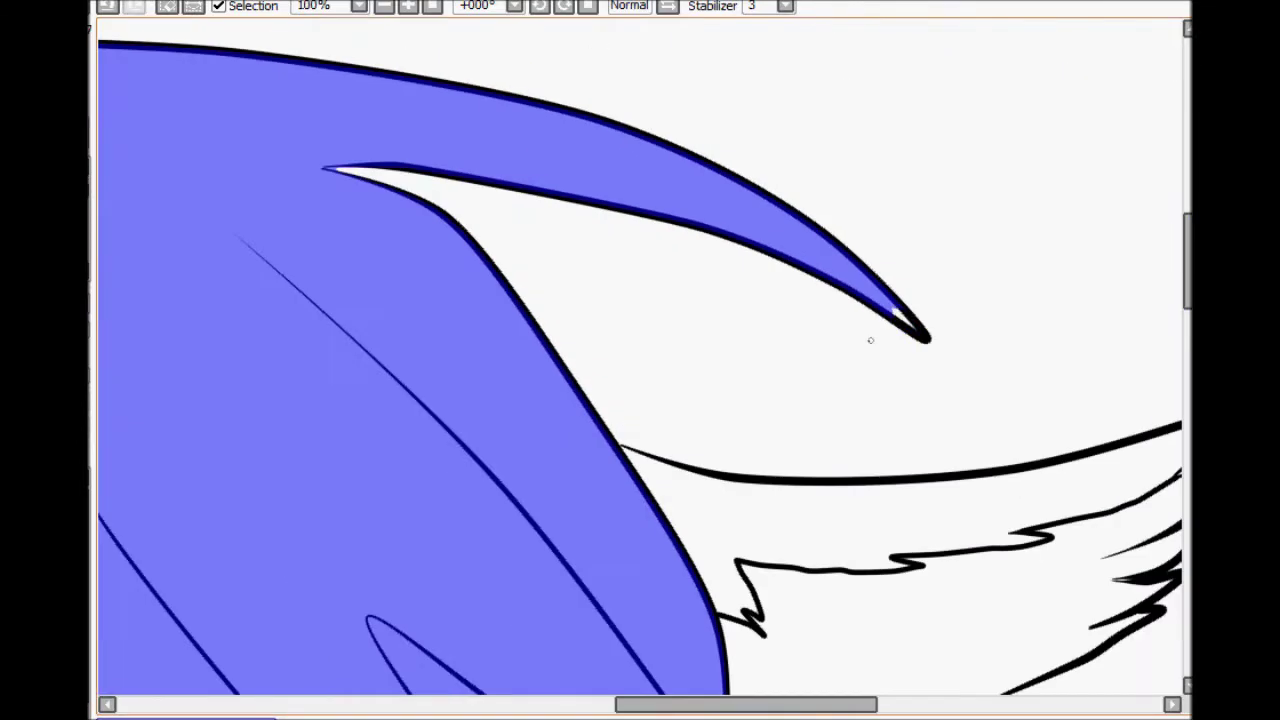
{"action": "left_click_drag", "start_coordinate": [895, 311], "coordinate": [915, 331]}
Step: Paint the whole selected hair area with the slate-blue base color from the swatches
{"action": "left_click_drag", "start_coordinate": [1188, 229], "coordinate": [1190, 386]}
{"action": "scroll", "coordinate": [486, 590], "scroll_direction": "down", "scroll_amount": 3}
{"action": "left_click_drag", "start_coordinate": [606, 706], "coordinate": [512, 706]}
{"action": "scroll", "coordinate": [610, 494], "scroll_direction": "down", "scroll_amount": 1}
{"action": "key", "text": "b"}
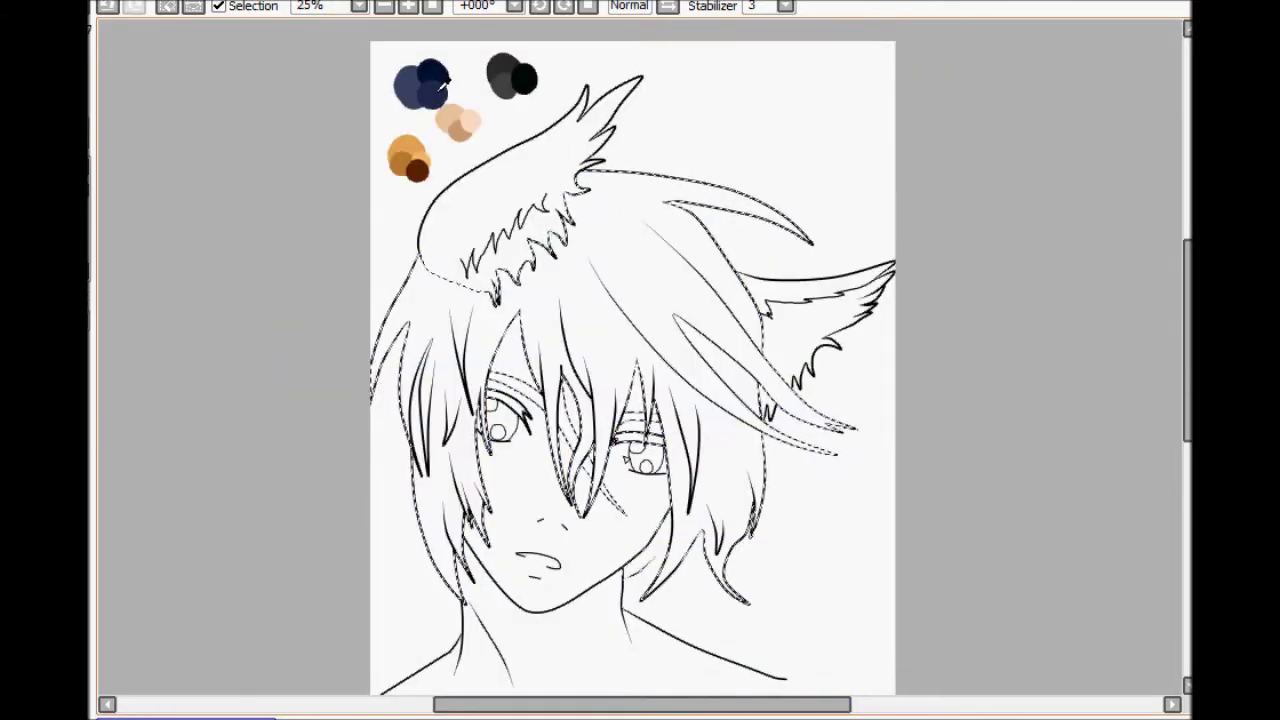
{"action": "mouse_move", "coordinate": [430, 275]}
{"action": "left_mouse_down"}
{"action": "mouse_move", "coordinate": [408, 412]}
{"action": "mouse_move", "coordinate": [492, 308]}
{"action": "mouse_move", "coordinate": [793, 383]}
{"action": "mouse_move", "coordinate": [690, 560]}
{"action": "mouse_move", "coordinate": [740, 540]}
{"action": "left_mouse_up"}
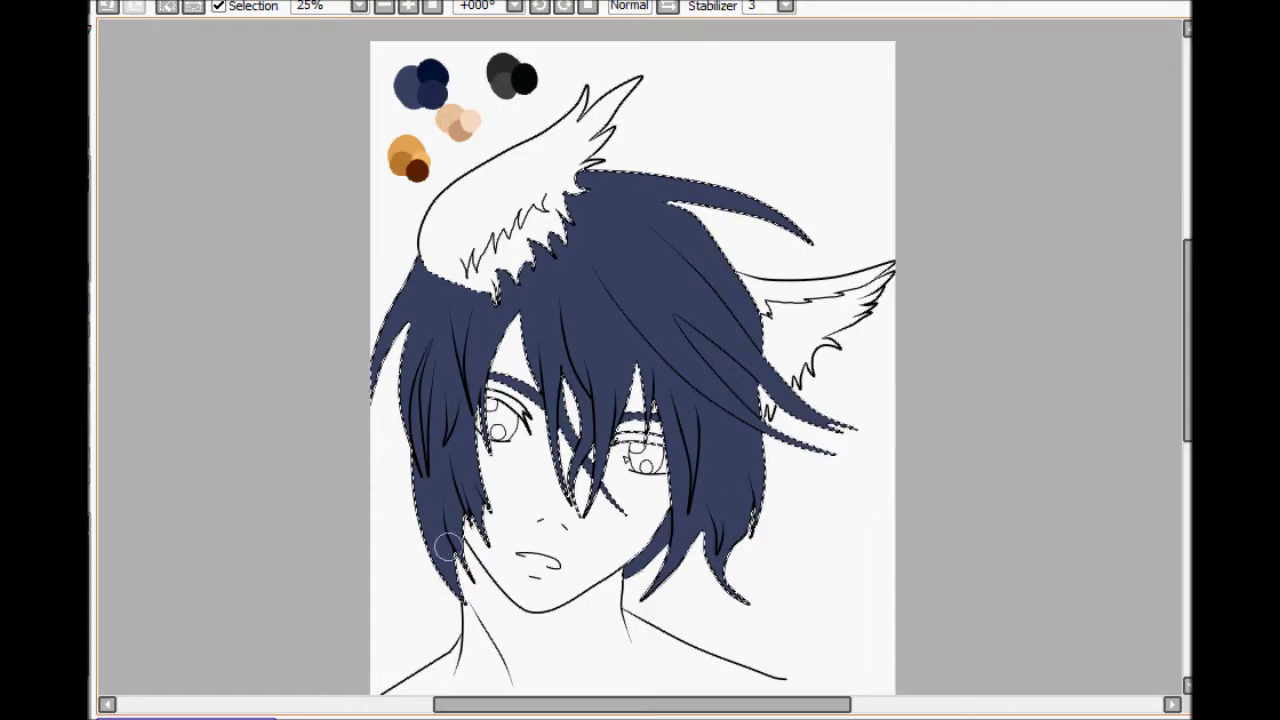
Step: Pick the darker navy swatch and paint shadows between the left-hand strands and along the left-hand ear's fur edge
{"action": "scroll", "coordinate": [586, 277], "scroll_direction": "up", "scroll_amount": 1}
{"action": "left_click_drag", "start_coordinate": [1187, 276], "coordinate": [1187, 258]}
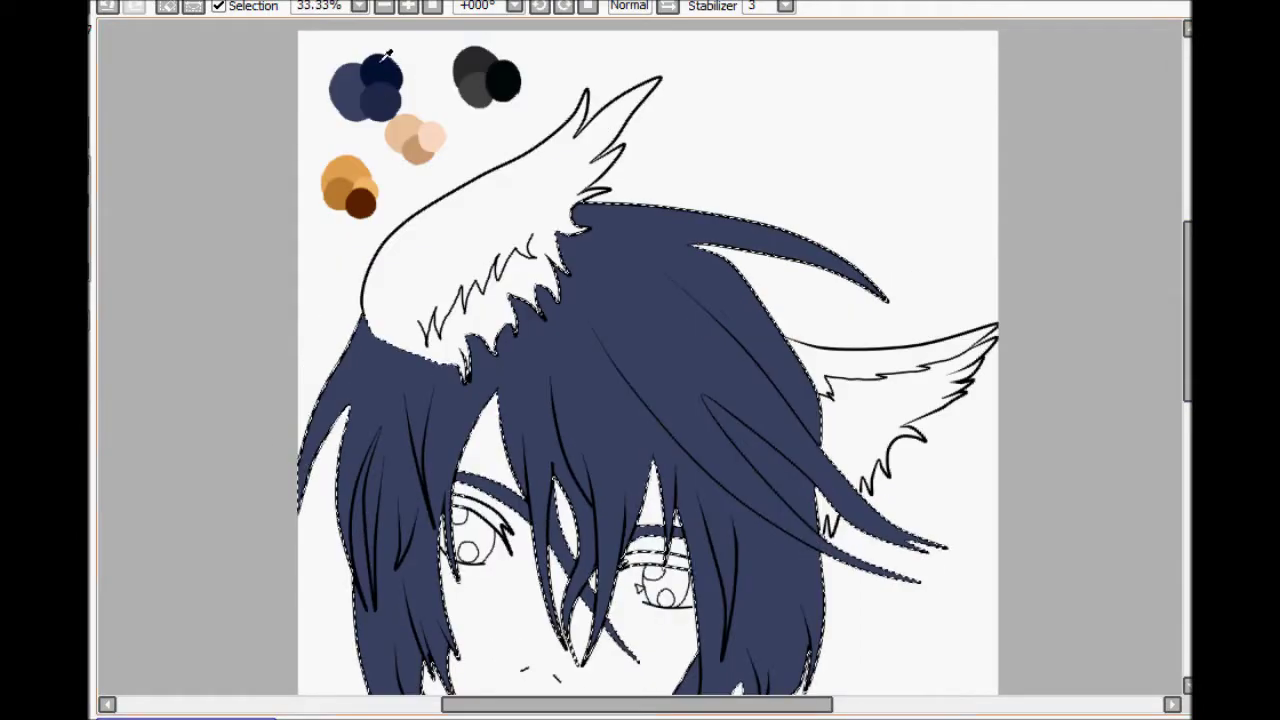
{"action": "right_click", "coordinate": [380, 104]}
{"action": "mouse_move", "coordinate": [402, 392]}
{"action": "left_mouse_down"}
{"action": "mouse_move", "coordinate": [432, 545]}
{"action": "mouse_move", "coordinate": [426, 482]}
{"action": "left_mouse_up"}
{"action": "left_click_drag", "start_coordinate": [393, 510], "coordinate": [384, 566]}
{"action": "scroll", "coordinate": [383, 566], "scroll_direction": "down", "scroll_amount": 2}
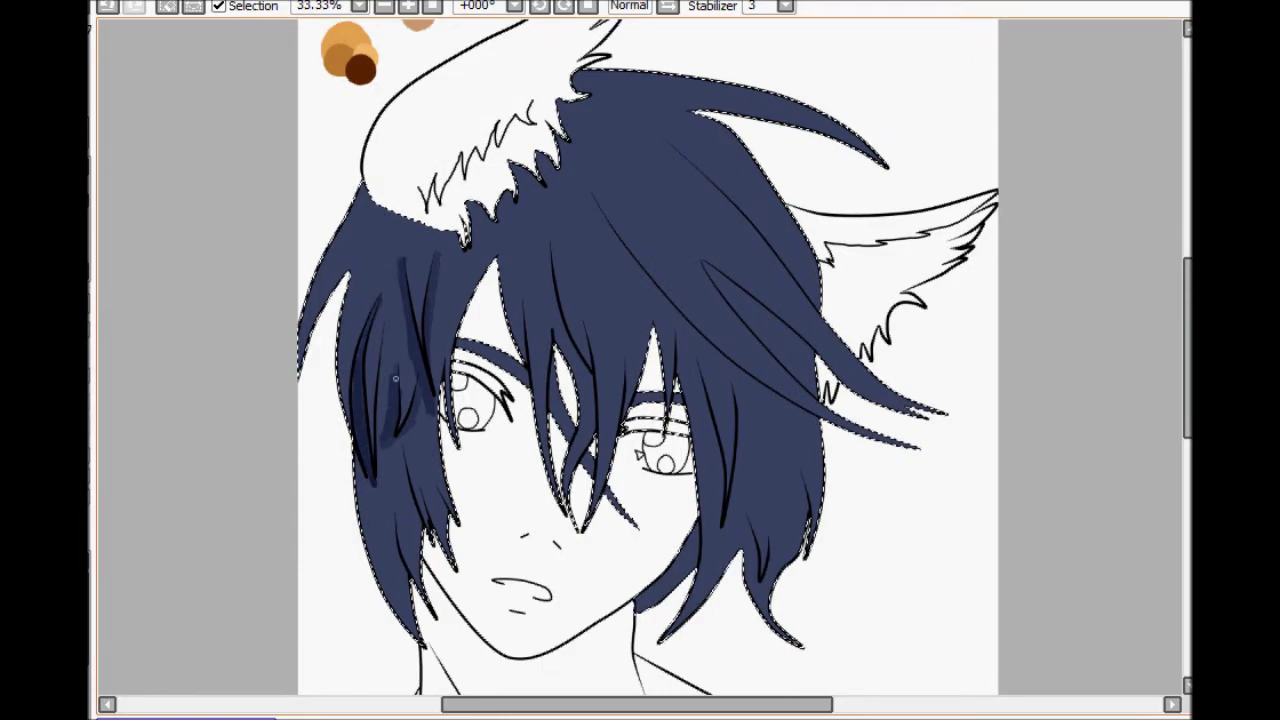
{"action": "left_click_drag", "start_coordinate": [473, 240], "coordinate": [516, 203]}
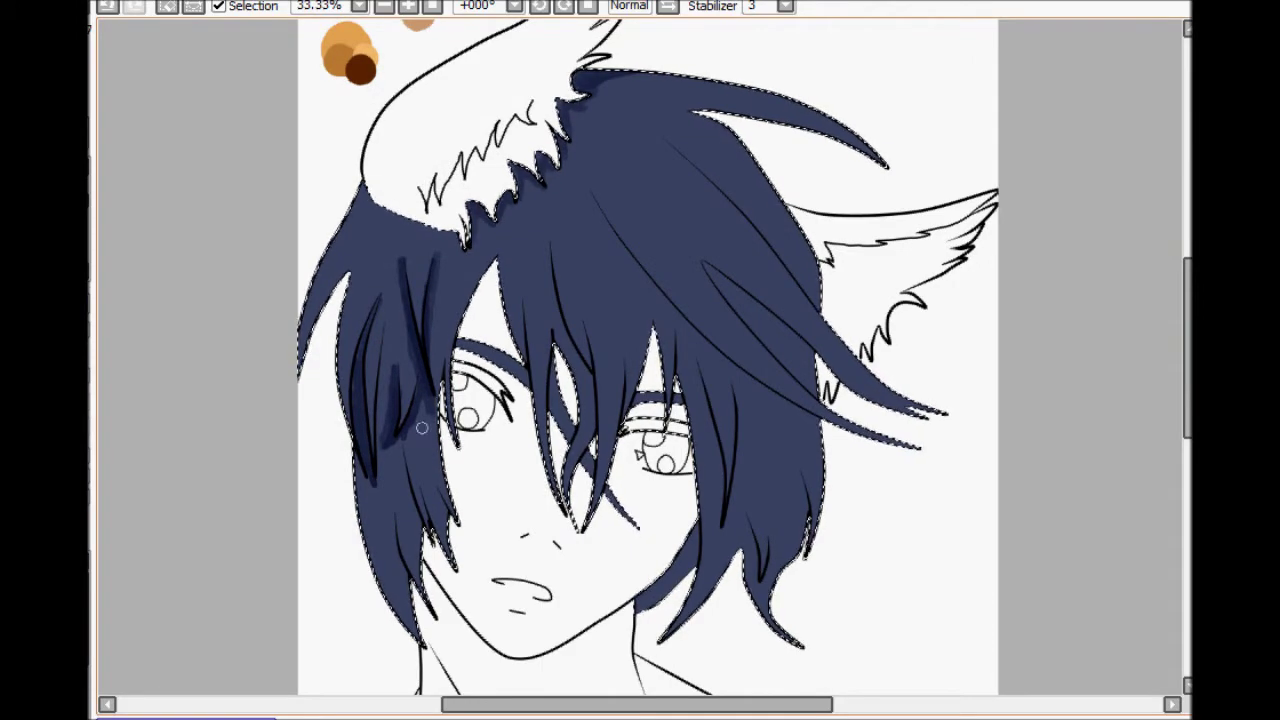
Step: Paint navy shadows along the lower left-hand strands and between the central bangs
{"action": "scroll", "coordinate": [520, 550], "scroll_direction": "up", "scroll_amount": 1}
{"action": "left_click_drag", "start_coordinate": [347, 567], "coordinate": [372, 670]}
{"action": "left_click_drag", "start_coordinate": [523, 165], "coordinate": [538, 284]}
{"action": "mouse_move", "coordinate": [573, 262]}
{"action": "left_mouse_down"}
{"action": "mouse_move", "coordinate": [604, 370]}
{"action": "mouse_move", "coordinate": [638, 425]}
{"action": "left_mouse_up"}
{"action": "left_click_drag", "start_coordinate": [692, 248], "coordinate": [684, 305]}
{"action": "left_click_drag", "start_coordinate": [617, 198], "coordinate": [624, 345]}
{"action": "left_click_drag", "start_coordinate": [571, 78], "coordinate": [610, 238]}
Step: Paint navy shadows along the right-hand side strands and their lower tips
{"action": "mouse_move", "coordinate": [786, 247]}
{"action": "left_mouse_down"}
{"action": "mouse_move", "coordinate": [827, 490]}
{"action": "mouse_move", "coordinate": [742, 598]}
{"action": "left_mouse_up"}
{"action": "left_click_drag", "start_coordinate": [780, 560], "coordinate": [706, 618]}
{"action": "left_click_drag", "start_coordinate": [866, 488], "coordinate": [883, 580]}
{"action": "left_click_drag", "start_coordinate": [904, 522], "coordinate": [888, 582]}
{"action": "left_click_drag", "start_coordinate": [949, 428], "coordinate": [957, 490]}
Step: Shade beneath the long sweeping locks, along the crown edge and on the outermost left-hand lock in navy
{"action": "left_click_drag", "start_coordinate": [1187, 350], "coordinate": [1187, 332]}
{"action": "mouse_move", "coordinate": [624, 72]}
{"action": "left_mouse_down"}
{"action": "mouse_move", "coordinate": [689, 180]}
{"action": "mouse_move", "coordinate": [871, 363]}
{"action": "mouse_move", "coordinate": [965, 425]}
{"action": "left_mouse_up"}
{"action": "mouse_move", "coordinate": [814, 229]}
{"action": "left_mouse_down"}
{"action": "mouse_move", "coordinate": [903, 275]}
{"action": "mouse_move", "coordinate": [803, 187]}
{"action": "left_mouse_up"}
{"action": "left_click_drag", "start_coordinate": [1187, 350], "coordinate": [1187, 316]}
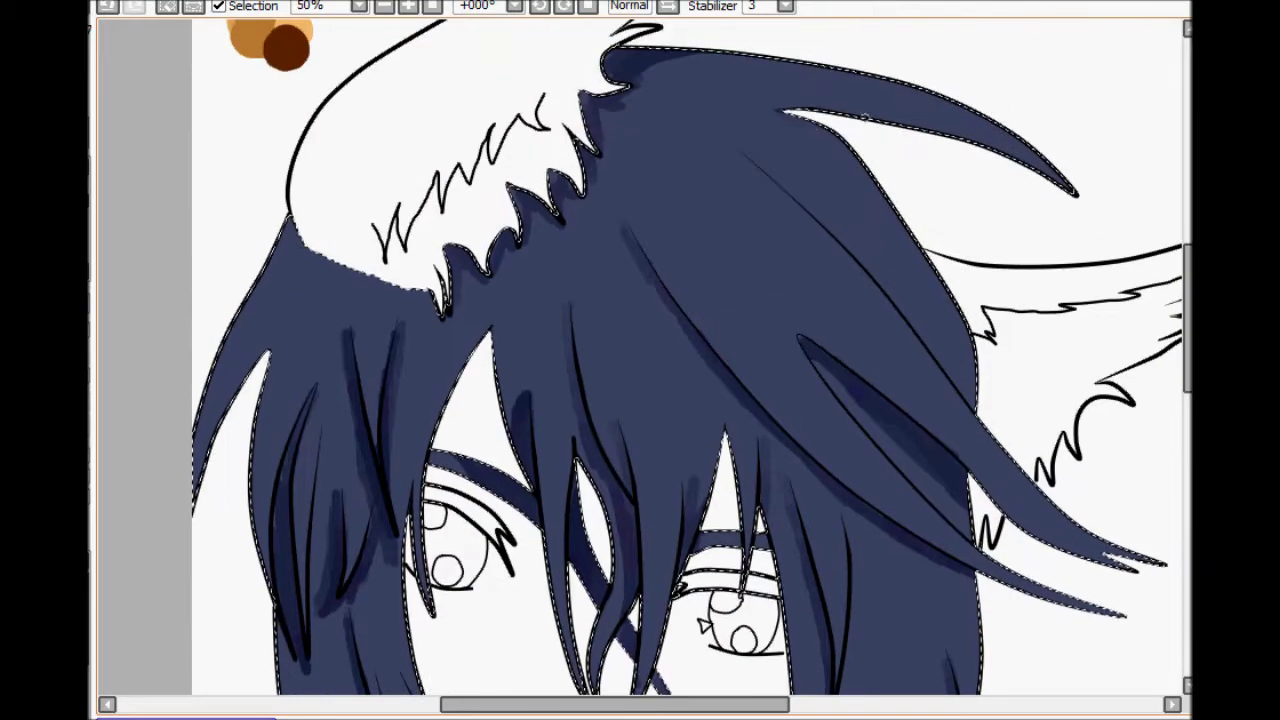
{"action": "left_click_drag", "start_coordinate": [778, 114], "coordinate": [890, 212]}
{"action": "left_click_drag", "start_coordinate": [1187, 318], "coordinate": [1187, 380]}
{"action": "mouse_move", "coordinate": [400, 400]}
{"action": "left_mouse_down"}
{"action": "mouse_move", "coordinate": [428, 450]}
{"action": "mouse_move", "coordinate": [391, 458]}
{"action": "left_mouse_up"}
{"action": "left_click_drag", "start_coordinate": [197, 190], "coordinate": [246, 91]}
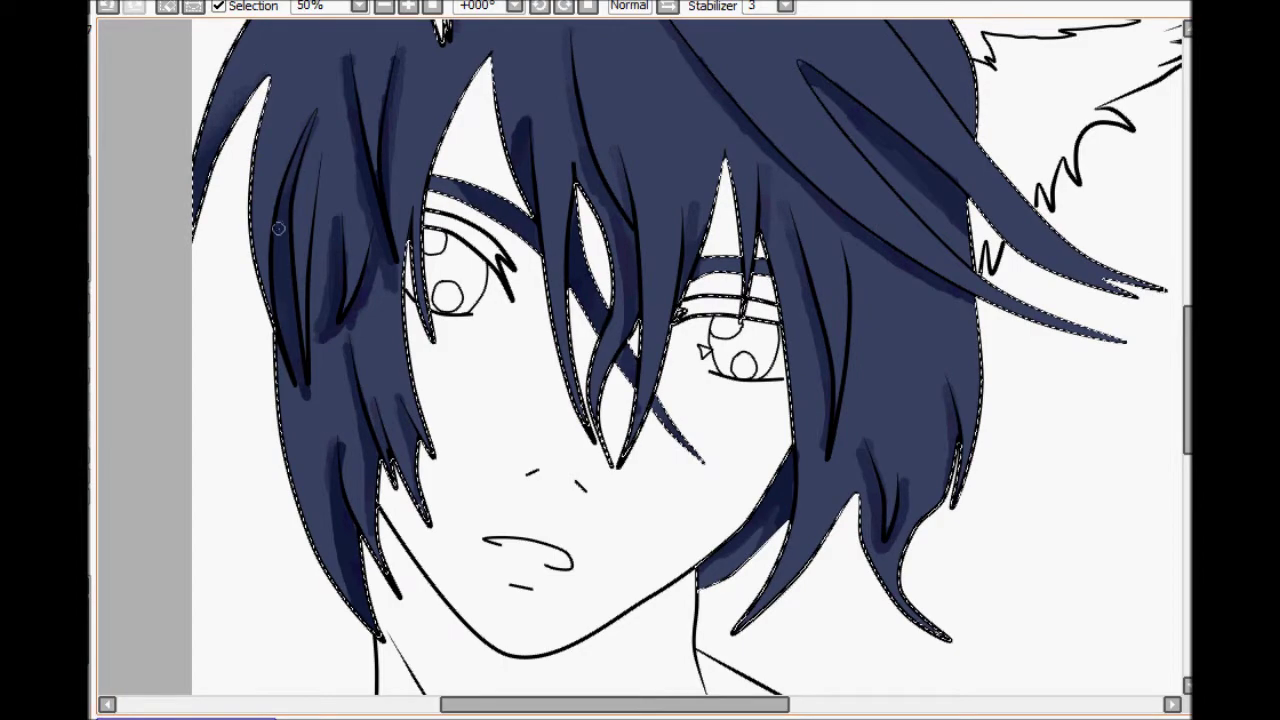
Step: Blend the navy shadows softly into the base color across the hair, undoing one stroke
{"action": "left_click_drag", "start_coordinate": [380, 246], "coordinate": [372, 285]}
{"action": "left_click_drag", "start_coordinate": [326, 468], "coordinate": [352, 579]}
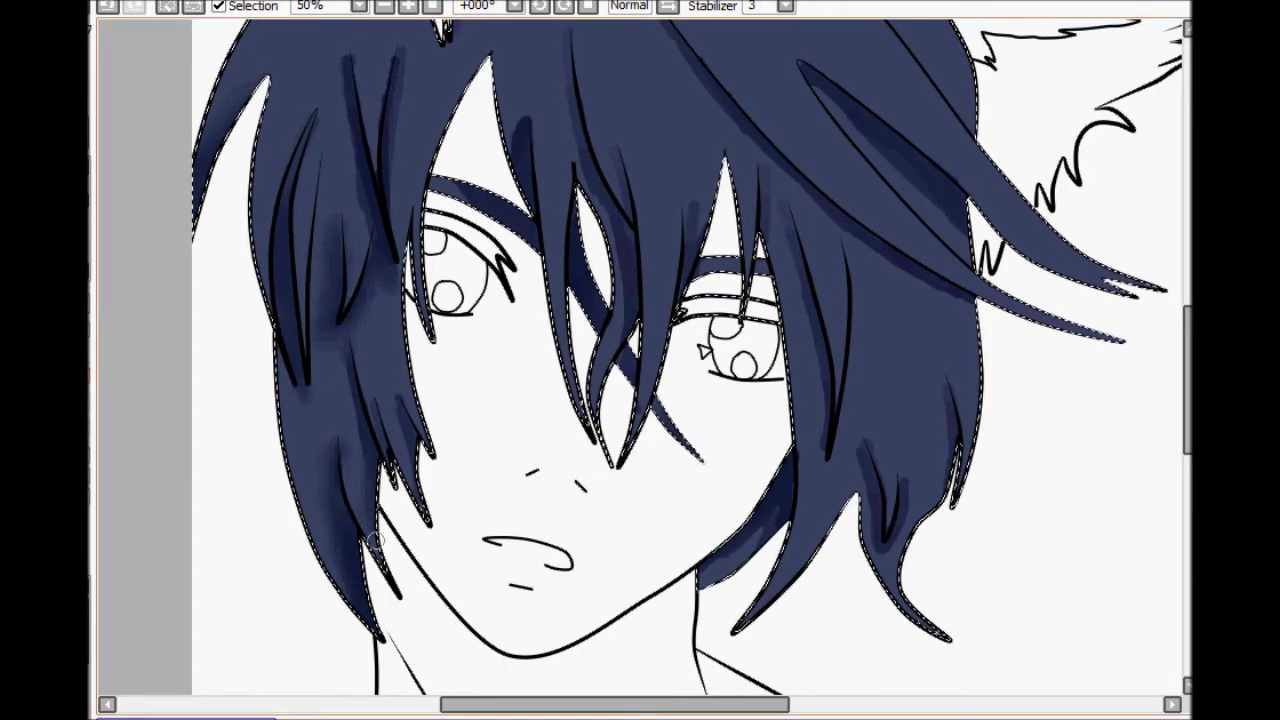
{"action": "scroll", "coordinate": [397, 396], "scroll_direction": "down", "scroll_amount": 1}
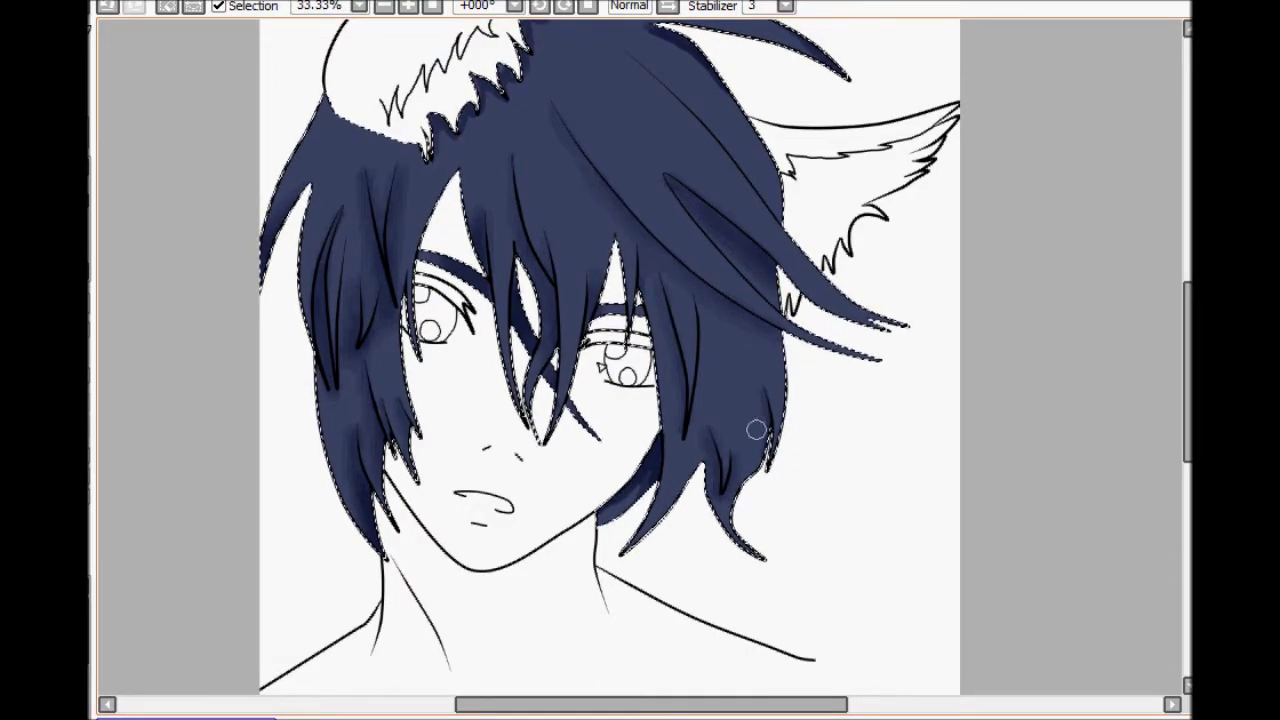
{"action": "scroll", "coordinate": [669, 180], "scroll_direction": "up", "scroll_amount": 2}
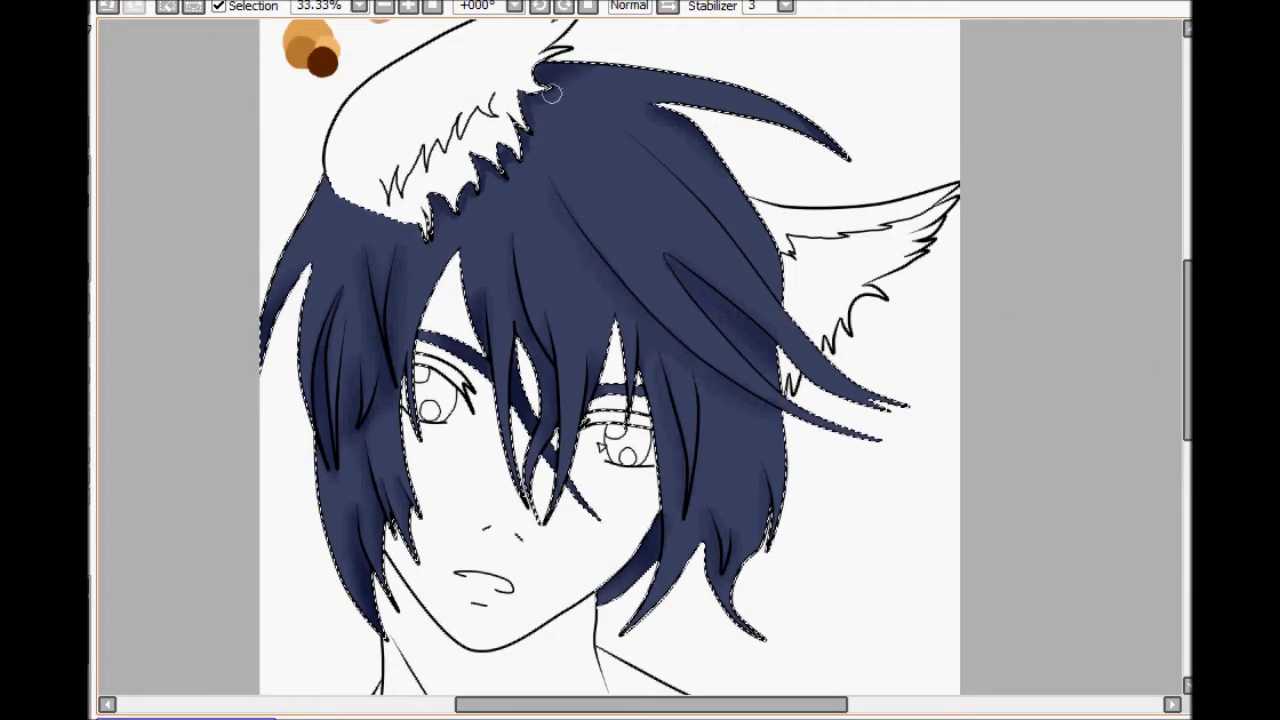
{"action": "scroll", "coordinate": [1111, 294], "scroll_direction": "up", "scroll_amount": 3}
{"action": "key", "text": "ctrl+z"}
{"action": "scroll", "coordinate": [306, 436], "scroll_direction": "up", "scroll_amount": 1}
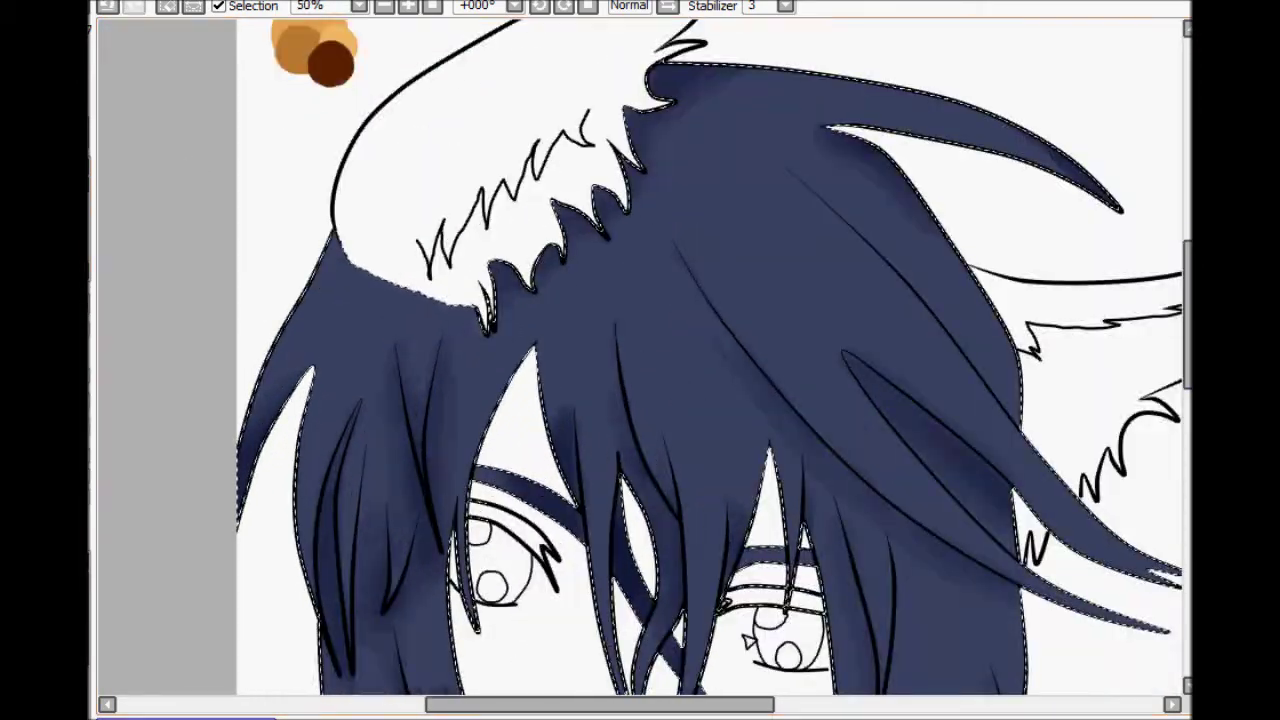
{"action": "scroll", "coordinate": [262, 430], "scroll_direction": "up", "scroll_amount": 1}
{"action": "scroll", "coordinate": [441, 482], "scroll_direction": "down", "scroll_amount": 2}
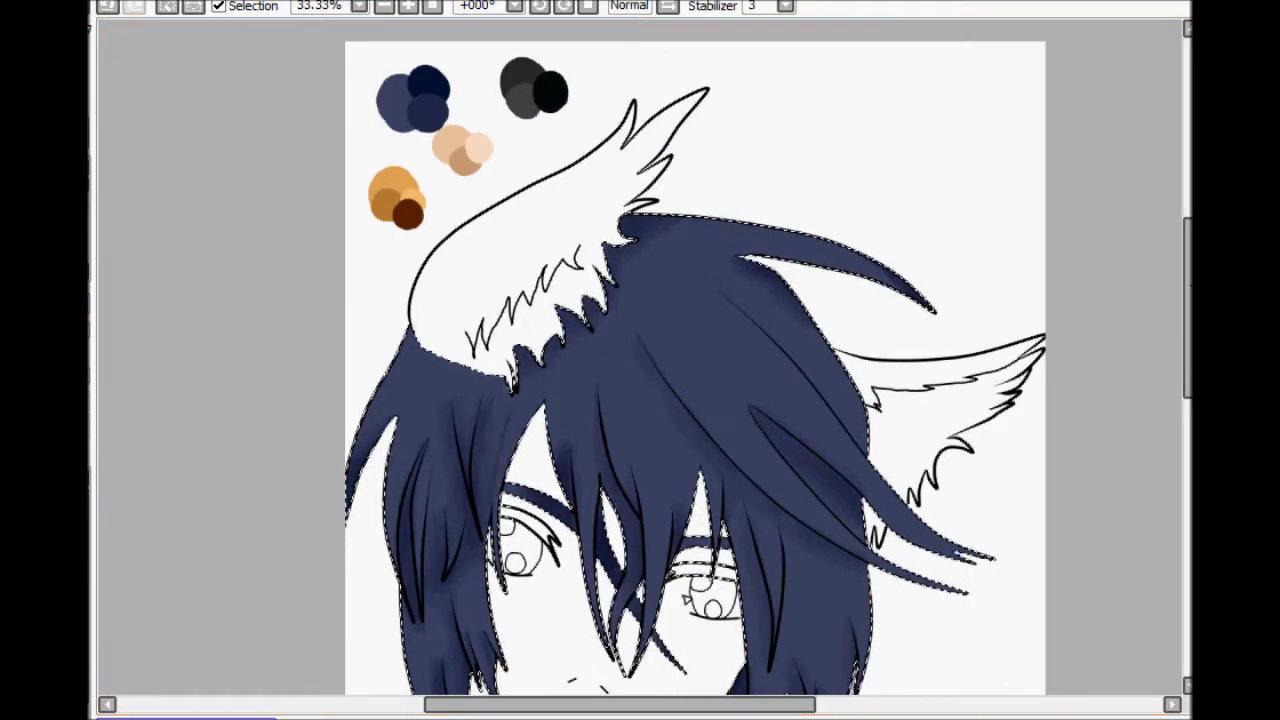
{"action": "scroll", "coordinate": [204, 567], "scroll_direction": "down", "scroll_amount": 2}
{"action": "scroll", "coordinate": [204, 567], "scroll_direction": "up", "scroll_amount": 1}
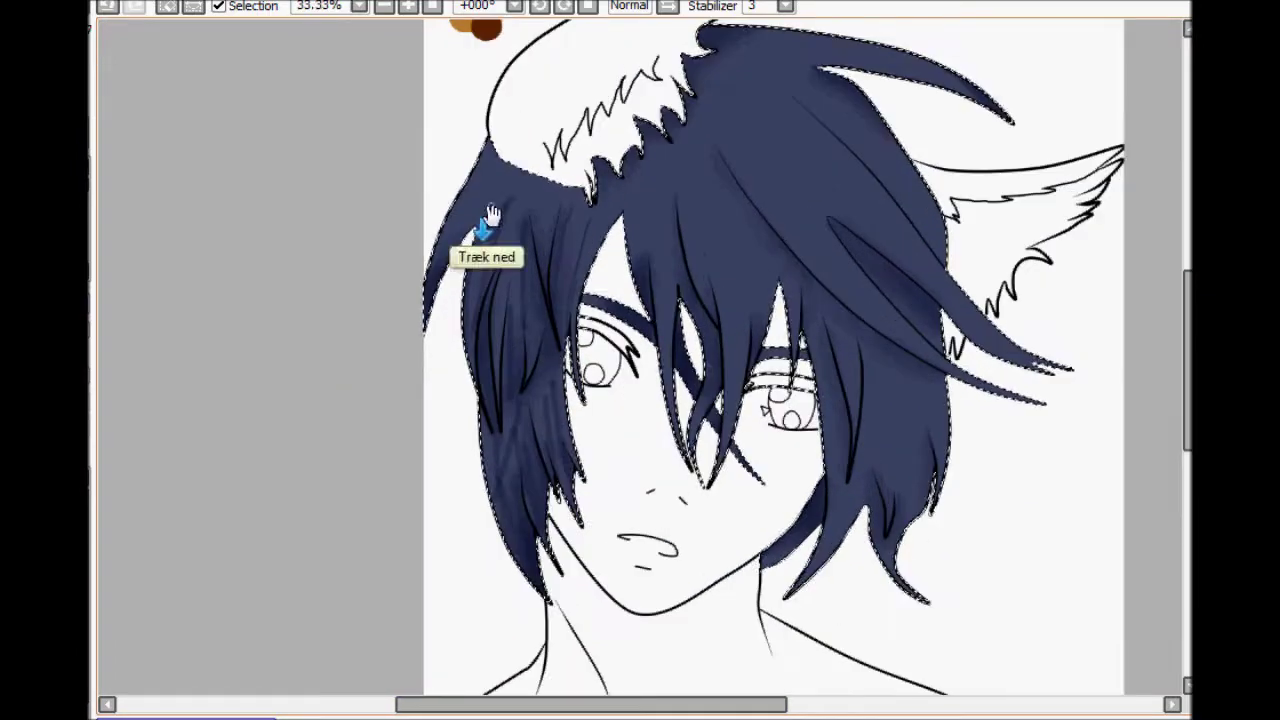
Step: Paint thin dark strand strokes across the whole head of hair and blend them into the blue base
{"action": "scroll", "coordinate": [643, 263], "scroll_direction": "up", "scroll_amount": 2}
{"action": "scroll", "coordinate": [709, 143], "scroll_direction": "down", "scroll_amount": 3}
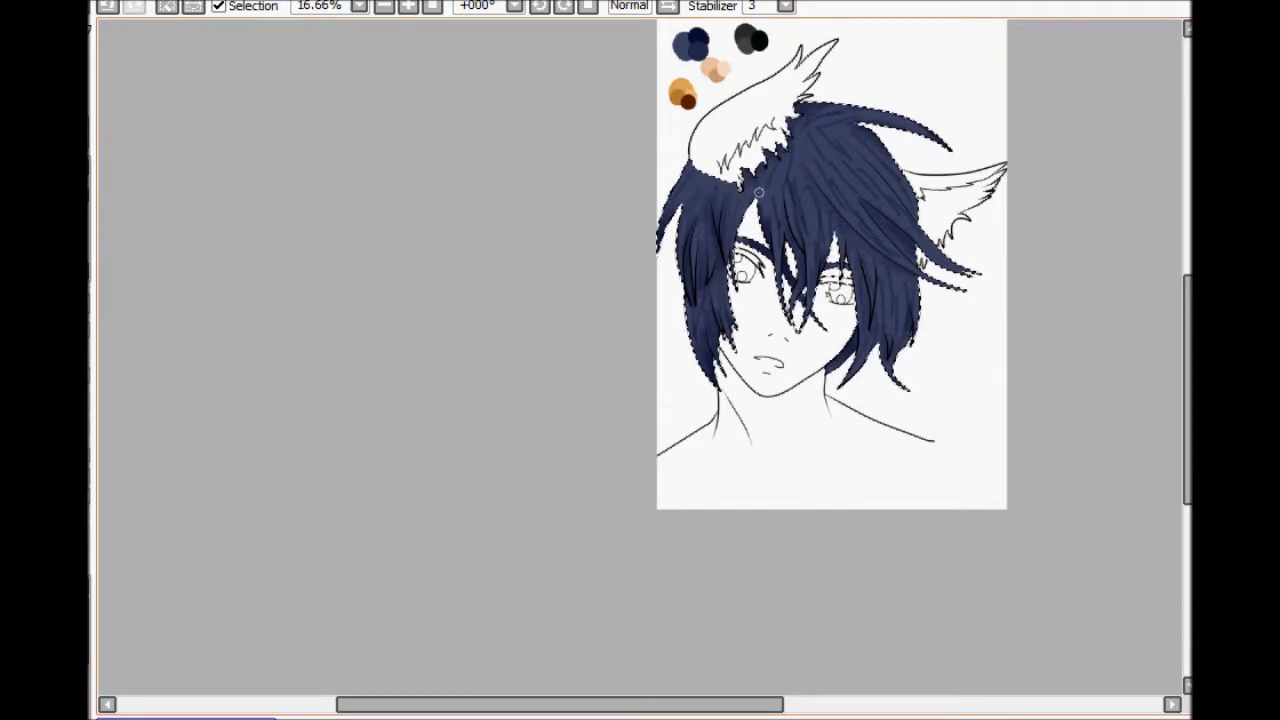
{"action": "scroll", "coordinate": [845, 125], "scroll_direction": "up", "scroll_amount": 2}
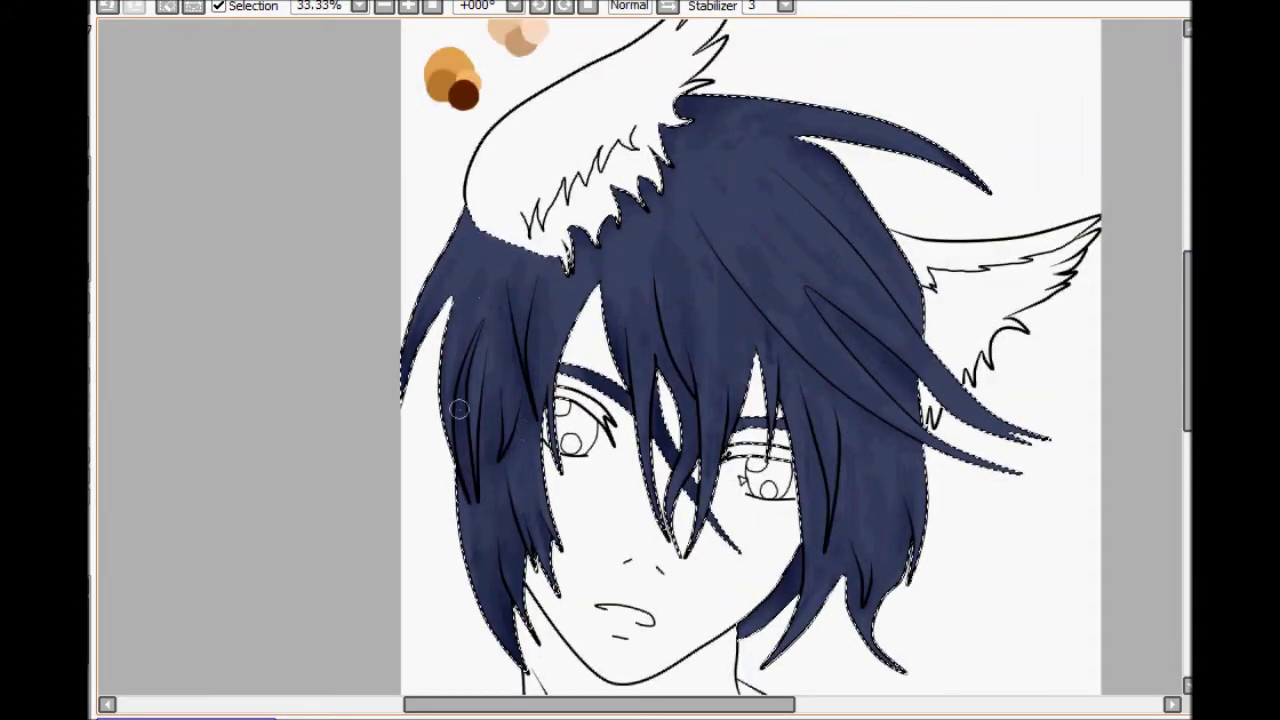
Step: Paint light blue highlight streaks on the left-hand locks, the crown and the long sweeping lock, undoing one stroke
{"action": "scroll", "coordinate": [538, 322], "scroll_direction": "up", "scroll_amount": 1}
{"action": "key", "text": "ctrl+z"}
{"action": "left_click_drag", "start_coordinate": [640, 198], "coordinate": [594, 276]}
{"action": "left_click_drag", "start_coordinate": [966, 300], "coordinate": [1128, 420]}
{"action": "left_click_drag", "start_coordinate": [849, 122], "coordinate": [925, 222]}
{"action": "left_click_drag", "start_coordinate": [895, 122], "coordinate": [959, 212]}
{"action": "left_click_drag", "start_coordinate": [975, 122], "coordinate": [1050, 228]}
{"action": "scroll", "coordinate": [1060, 254], "scroll_direction": "down", "scroll_amount": 2}
{"action": "left_click_drag", "start_coordinate": [629, 706], "coordinate": [711, 706]}
{"action": "scroll", "coordinate": [554, 284], "scroll_direction": "up", "scroll_amount": 1}
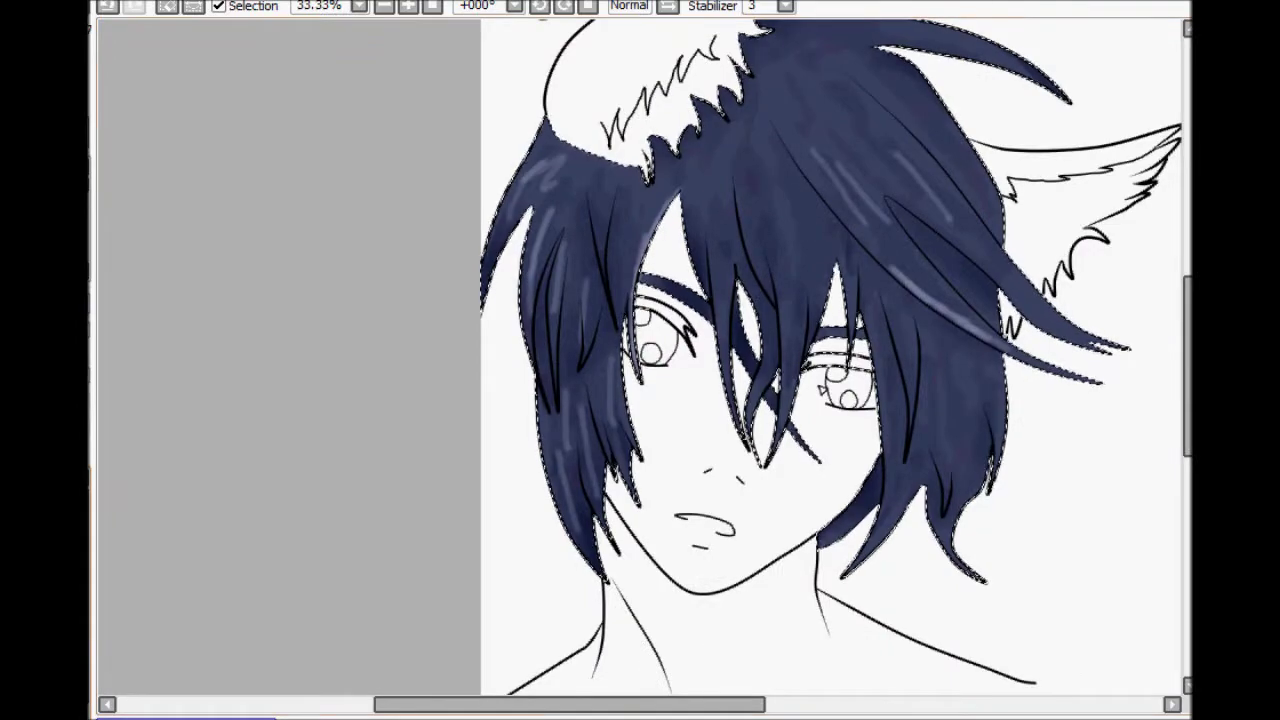
Step: Add light blue highlight streaks through the bangs, the right-hand side strands and the top of the head
{"action": "scroll", "coordinate": [669, 214], "scroll_direction": "up", "scroll_amount": 1}
{"action": "left_click_drag", "start_coordinate": [588, 164], "coordinate": [606, 314]}
{"action": "left_click_drag", "start_coordinate": [667, 115], "coordinate": [688, 250]}
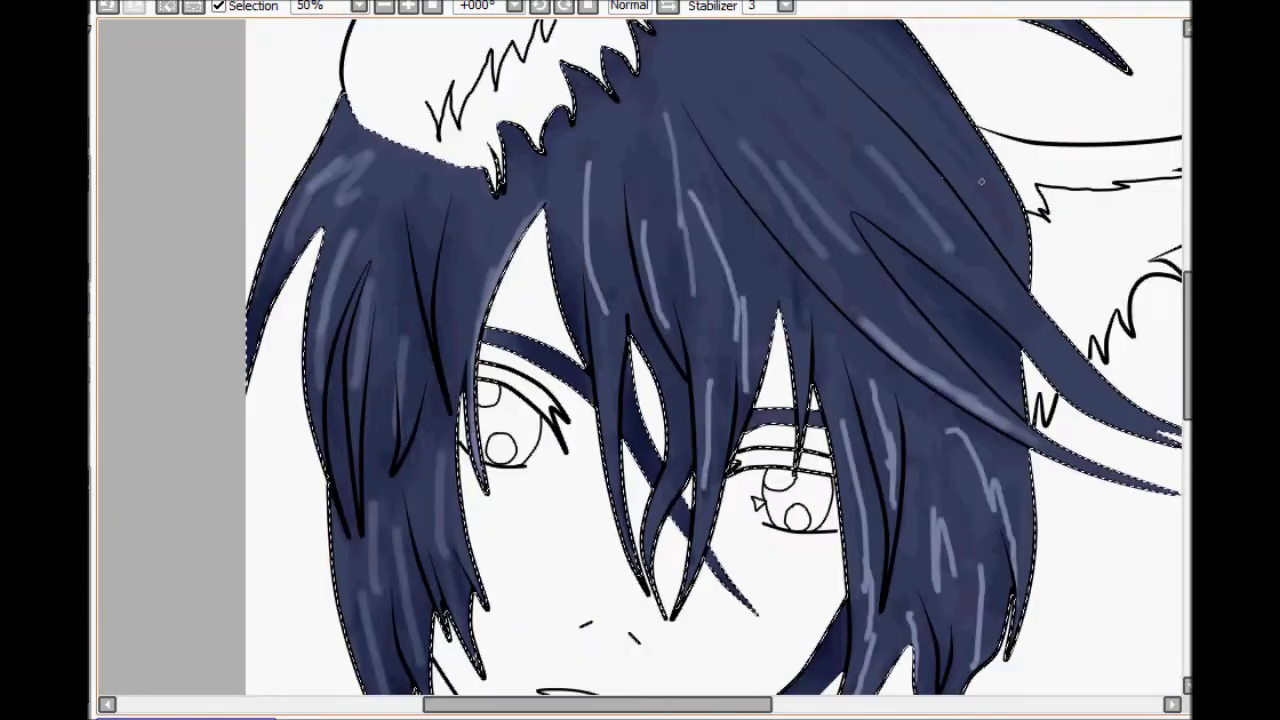
{"action": "left_click_drag", "start_coordinate": [1187, 345], "coordinate": [1187, 292]}
{"action": "left_click_drag", "start_coordinate": [808, 203], "coordinate": [1000, 228]}
{"action": "left_click_drag", "start_coordinate": [930, 326], "coordinate": [993, 421]}
{"action": "left_click_drag", "start_coordinate": [780, 245], "coordinate": [835, 345]}
{"action": "left_click_drag", "start_coordinate": [408, 420], "coordinate": [408, 568]}
{"action": "left_click_drag", "start_coordinate": [470, 471], "coordinate": [440, 575]}
Step: Blend the light highlight streaks softly into the hair, including the long lock sweeping off the crown
{"action": "scroll", "coordinate": [411, 508], "scroll_direction": "down", "scroll_amount": 2}
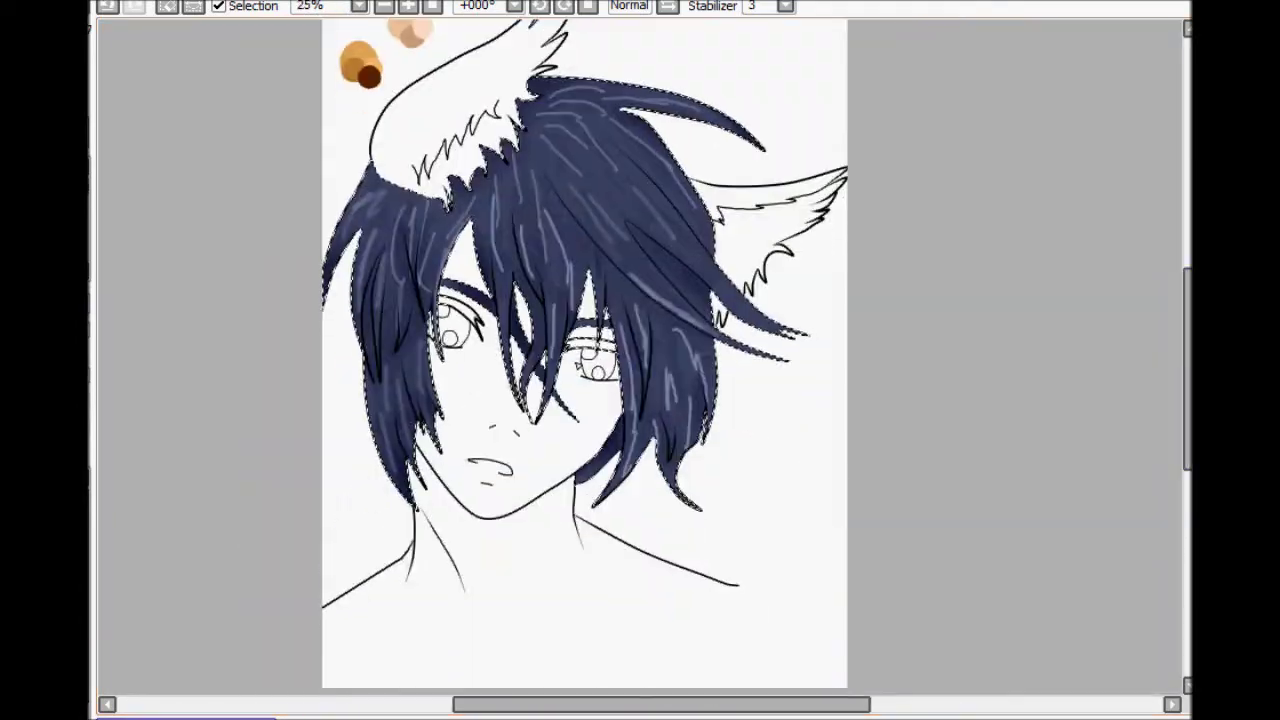
{"action": "scroll", "coordinate": [425, 345], "scroll_direction": "up", "scroll_amount": 1}
{"action": "mouse_move", "coordinate": [494, 165]}
{"action": "left_mouse_down"}
{"action": "mouse_move", "coordinate": [473, 205]}
{"action": "mouse_move", "coordinate": [532, 250]}
{"action": "left_mouse_up"}
{"action": "mouse_move", "coordinate": [562, 185]}
{"action": "left_mouse_down"}
{"action": "mouse_move", "coordinate": [571, 226]}
{"action": "mouse_move", "coordinate": [556, 108]}
{"action": "left_mouse_up"}
{"action": "mouse_move", "coordinate": [710, 325]}
{"action": "left_mouse_down"}
{"action": "mouse_move", "coordinate": [765, 440]}
{"action": "mouse_move", "coordinate": [783, 313]}
{"action": "left_mouse_up"}
{"action": "scroll", "coordinate": [1083, 286], "scroll_direction": "up", "scroll_amount": 2}
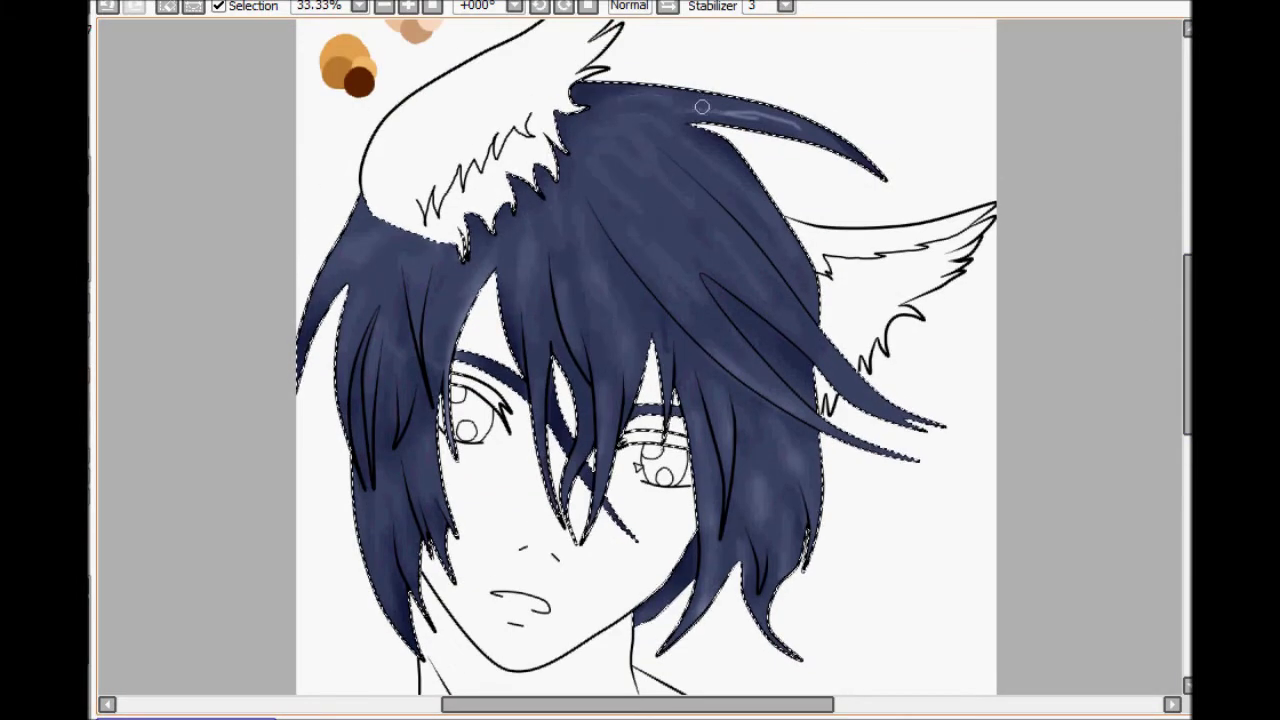
{"action": "scroll", "coordinate": [1083, 286], "scroll_direction": "up", "scroll_amount": 1}
{"action": "mouse_move", "coordinate": [290, 420]}
{"action": "left_mouse_down"}
{"action": "mouse_move", "coordinate": [351, 605]}
{"action": "mouse_move", "coordinate": [926, 630]}
{"action": "left_mouse_up"}
Step: Draw a selection band closing the open base of the left-hand ear above the hair, undoing faulty attempts
{"action": "left_click", "coordinate": [454, 189]}
{"action": "key", "text": "ctrl+z"}
{"action": "scroll", "coordinate": [217, 247], "scroll_direction": "up", "scroll_amount": 1}
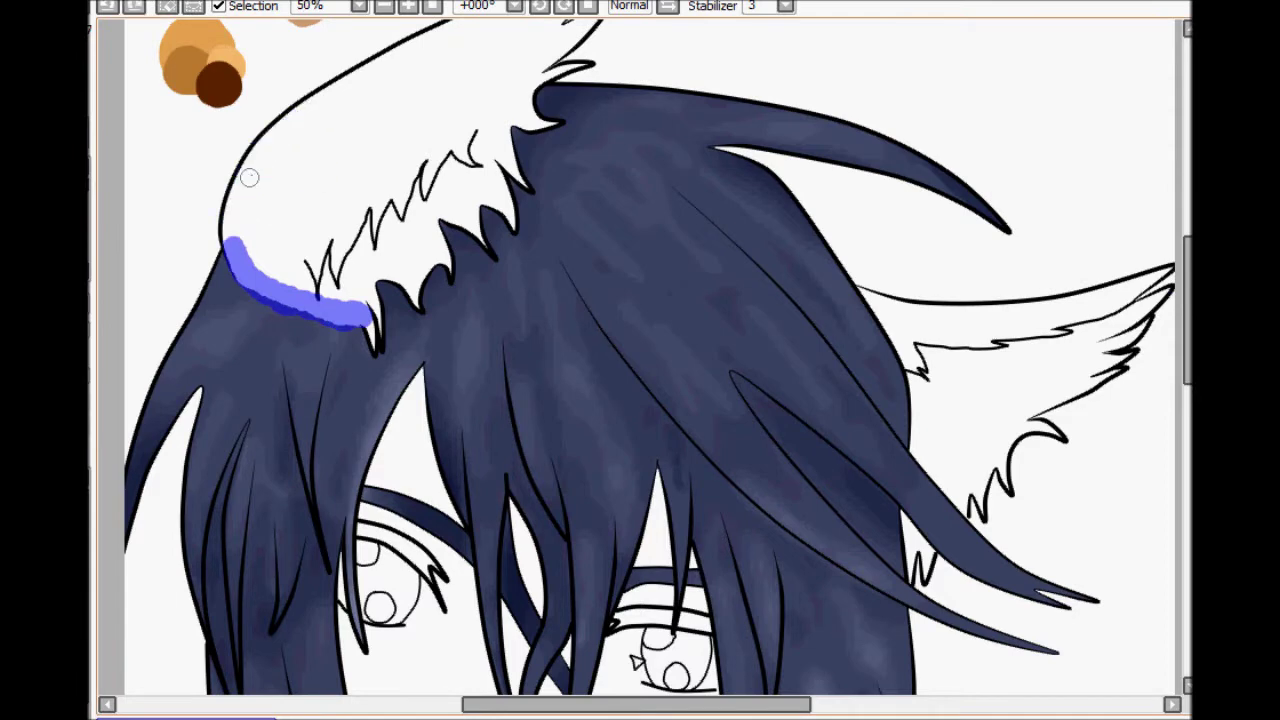
{"action": "key", "text": "ctrl+z"}
{"action": "scroll", "coordinate": [1109, 414], "scroll_direction": "up", "scroll_amount": 1}
{"action": "key", "text": "ctrl+z"}
{"action": "scroll", "coordinate": [347, 424], "scroll_direction": "up", "scroll_amount": 3}
{"action": "mouse_move", "coordinate": [424, 332]}
{"action": "left_mouse_down"}
{"action": "mouse_move", "coordinate": [443, 438]}
{"action": "mouse_move", "coordinate": [481, 292]}
{"action": "mouse_move", "coordinate": [633, 236]}
{"action": "left_mouse_up"}
{"action": "key", "text": "ctrl+z"}
{"action": "left_click_drag", "start_coordinate": [418, 440], "coordinate": [423, 472]}
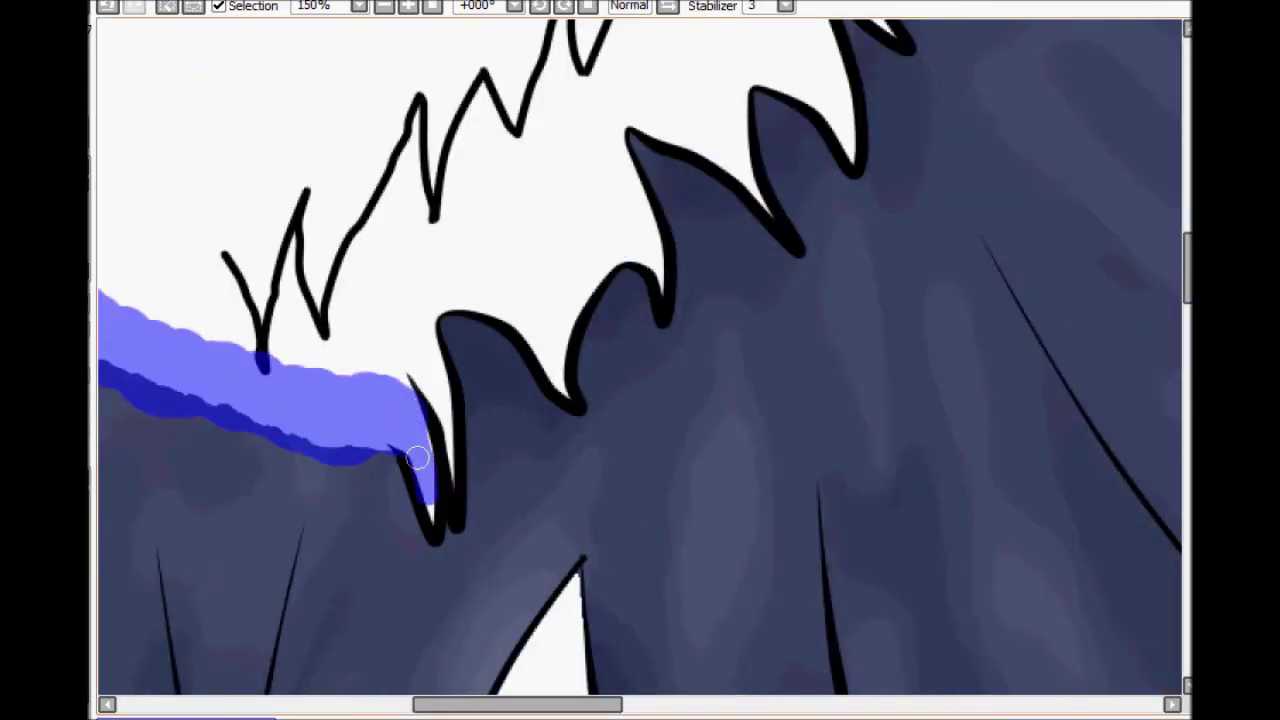
Step: Extend the selection along the jagged fur edge of the left-hand ear up to its upper tufts
{"action": "mouse_move", "coordinate": [501, 313]}
{"action": "left_mouse_down"}
{"action": "mouse_move", "coordinate": [564, 386]}
{"action": "mouse_move", "coordinate": [574, 272]}
{"action": "mouse_move", "coordinate": [605, 258]}
{"action": "left_mouse_up"}
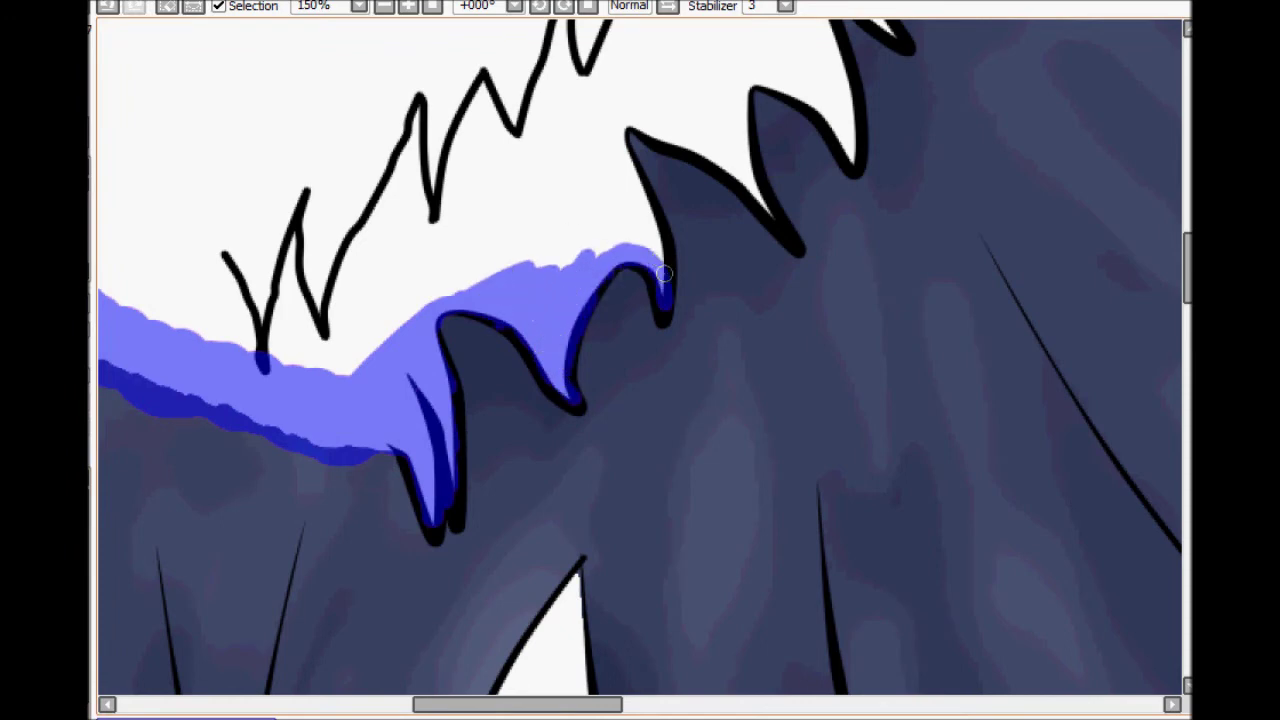
{"action": "scroll", "coordinate": [845, 111], "scroll_direction": "up", "scroll_amount": 3}
{"action": "mouse_move", "coordinate": [758, 406]}
{"action": "left_mouse_down"}
{"action": "mouse_move", "coordinate": [793, 296]}
{"action": "mouse_move", "coordinate": [817, 377]}
{"action": "left_mouse_up"}
{"action": "left_click_drag", "start_coordinate": [845, 268], "coordinate": [800, 215]}
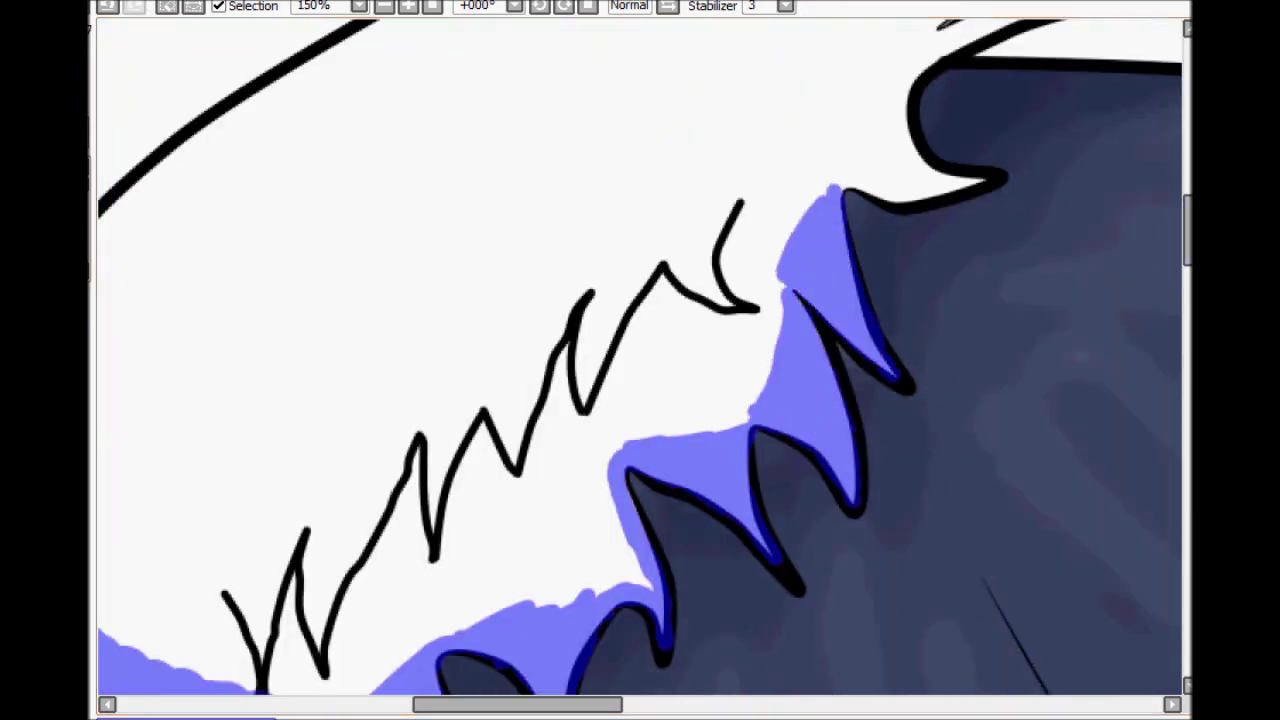
{"action": "scroll", "coordinate": [800, 215], "scroll_direction": "down", "scroll_amount": 2}
Step: Select the interiors of both ears, including the small fur tuft below the right-hand ear and its narrow tips
{"action": "left_click_drag", "start_coordinate": [693, 433], "coordinate": [417, 196]}
{"action": "left_click", "coordinate": [771, 300]}
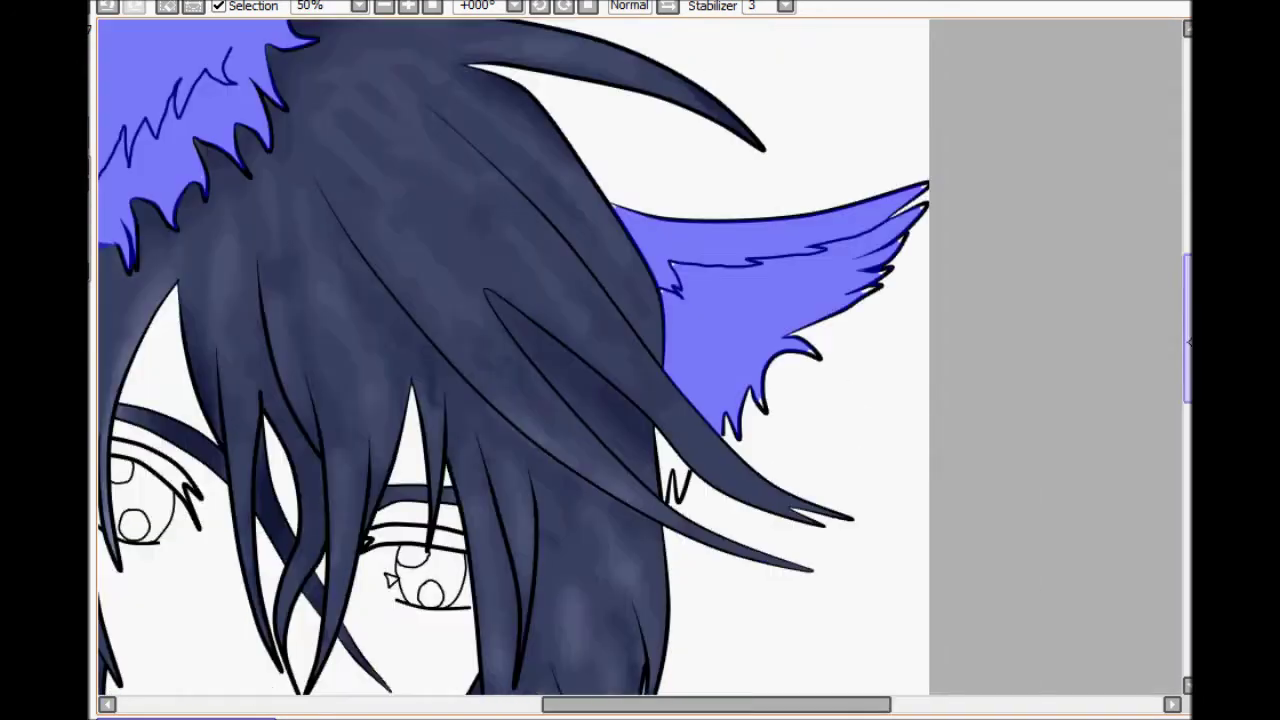
{"action": "left_click", "coordinate": [677, 471]}
{"action": "scroll", "coordinate": [852, 470], "scroll_direction": "up", "scroll_amount": 2}
{"action": "scroll", "coordinate": [957, 263], "scroll_direction": "up", "scroll_amount": 3}
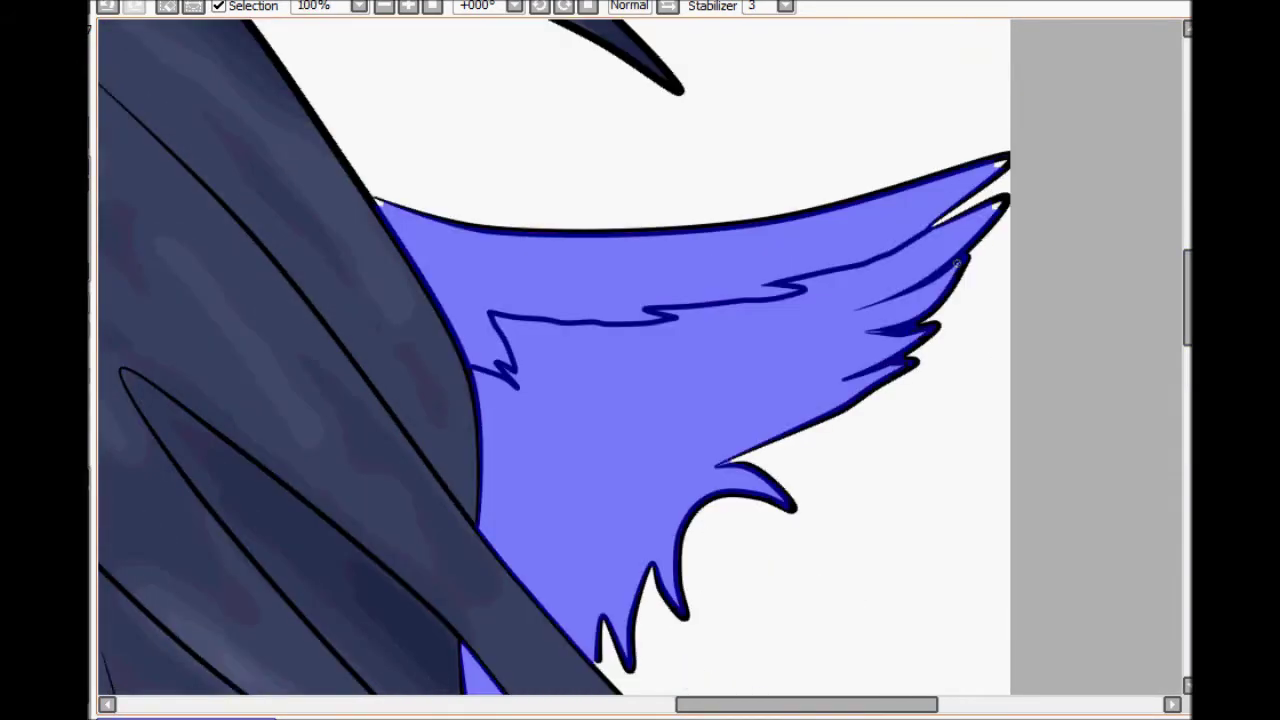
Step: Color both ears with the dark grey sampled from the palette, darkening the fur toward black at the tips
{"action": "left_click_drag", "start_coordinate": [807, 705], "coordinate": [651, 705]}
{"action": "scroll", "coordinate": [705, 406], "scroll_direction": "down", "scroll_amount": 3}
{"action": "left_click_drag", "start_coordinate": [1187, 310], "coordinate": [1187, 289]}
{"action": "key", "text": "i"}
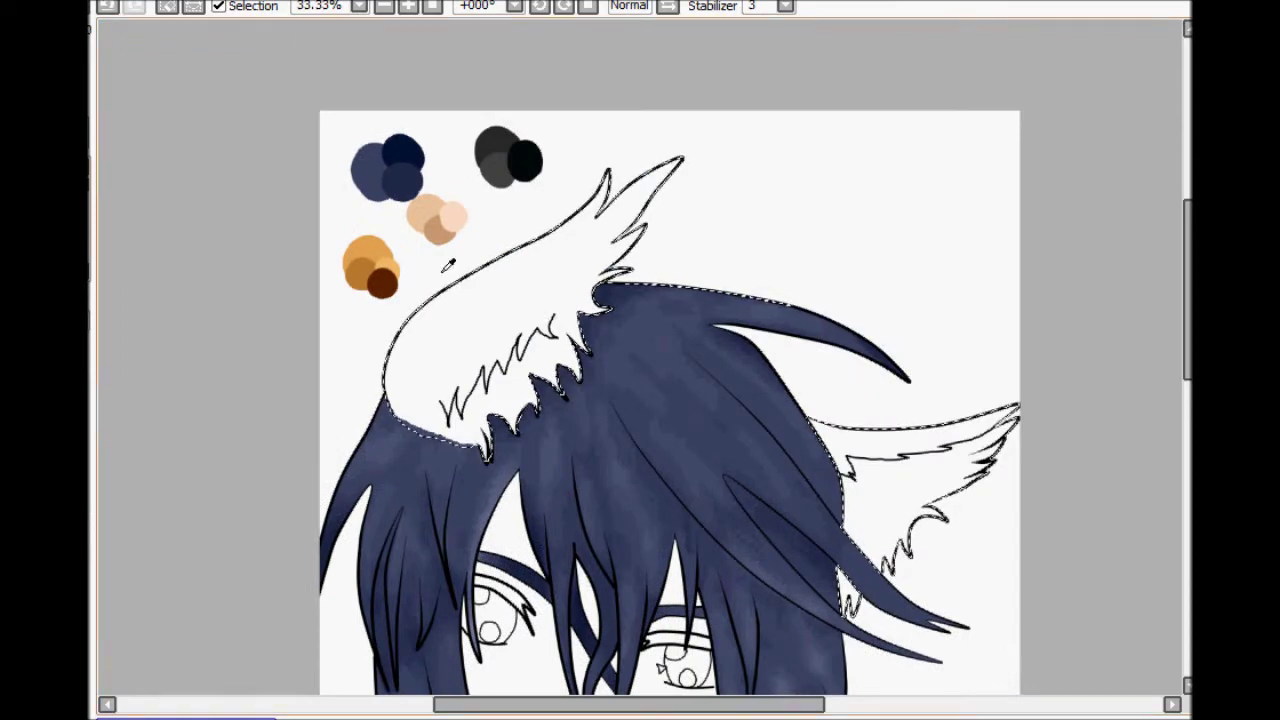
{"action": "mouse_move", "coordinate": [850, 490]}
{"action": "left_mouse_down"}
{"action": "mouse_move", "coordinate": [971, 446]}
{"action": "mouse_move", "coordinate": [850, 470]}
{"action": "left_mouse_up"}
{"action": "key", "text": "i"}
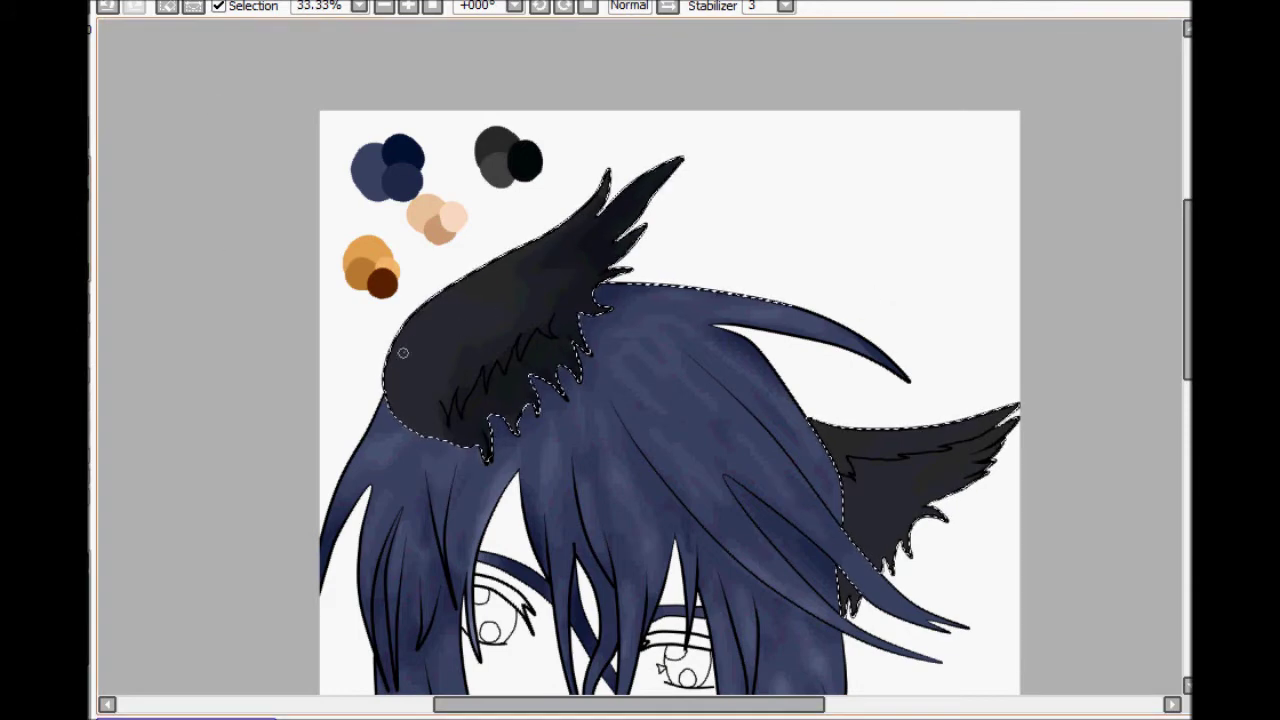
Step: Shade the inner fur of both ears in black and soften the grey along their upper edges
{"action": "scroll", "coordinate": [452, 345], "scroll_direction": "down", "scroll_amount": 1}
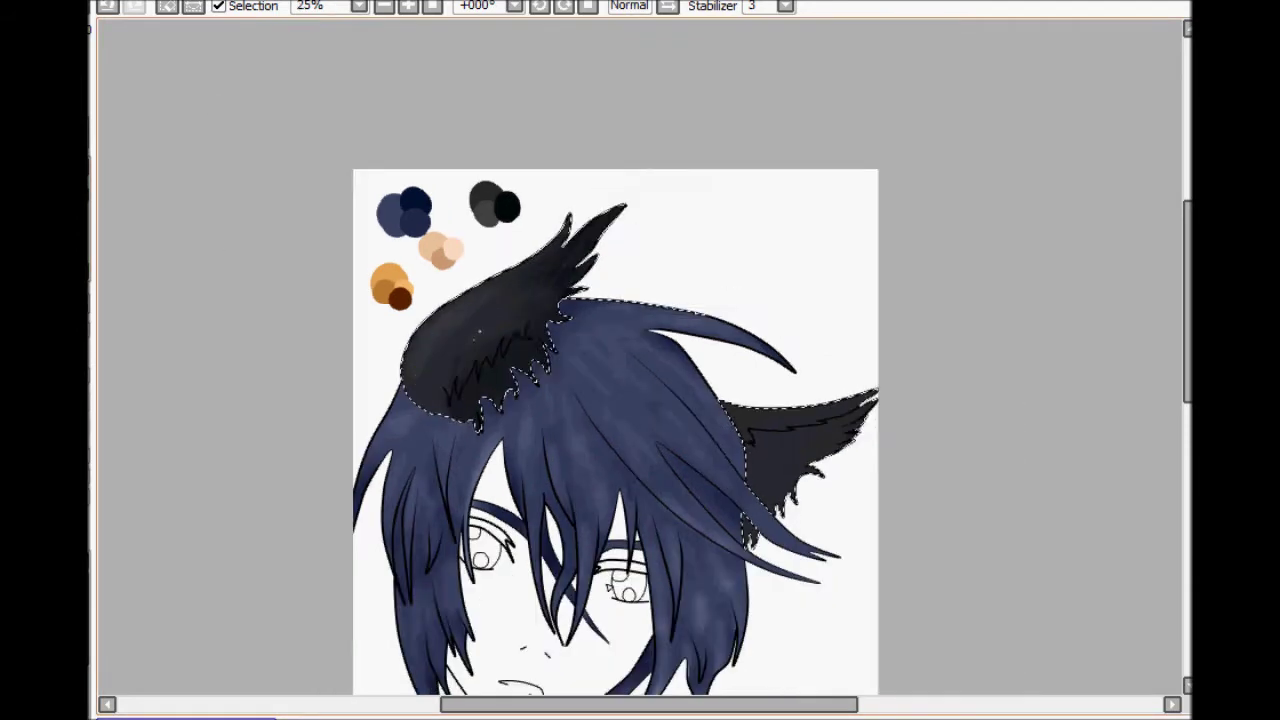
{"action": "left_click_drag", "start_coordinate": [560, 704], "coordinate": [592, 704]}
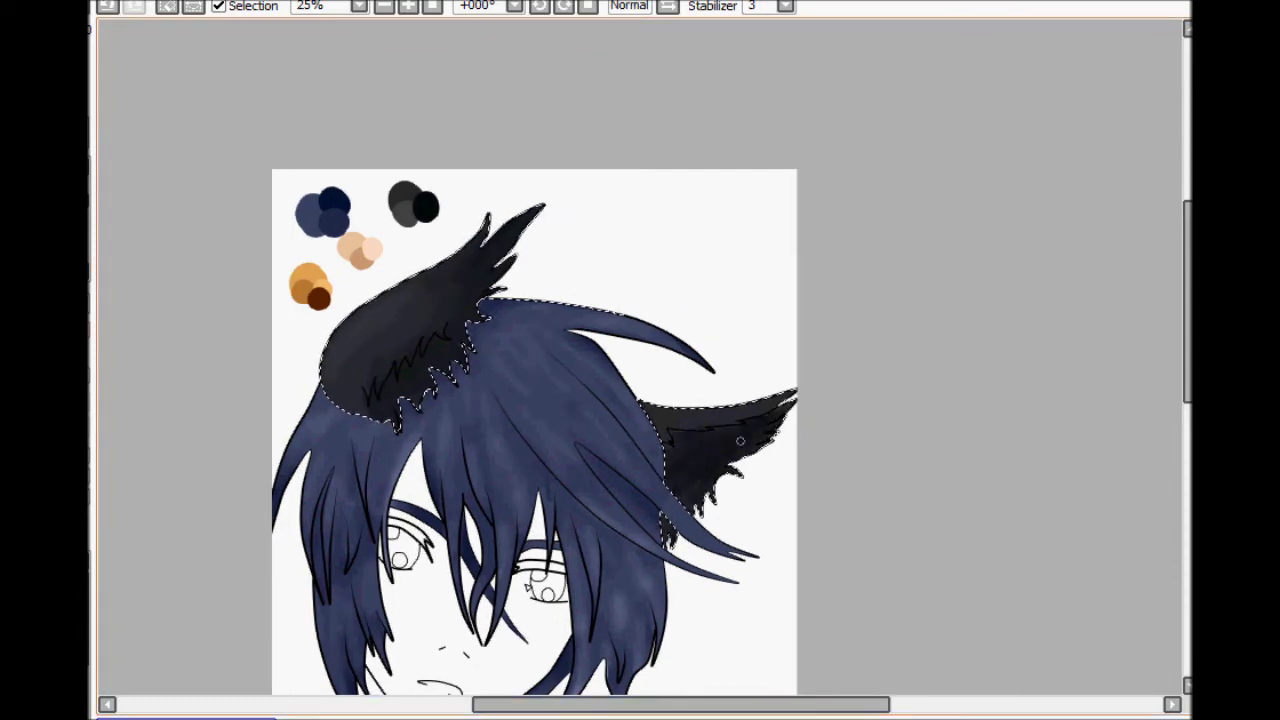
{"action": "scroll", "coordinate": [277, 300], "scroll_direction": "up", "scroll_amount": 2}
{"action": "left_click_drag", "start_coordinate": [651, 704], "coordinate": [623, 702]}
{"action": "left_click_drag", "start_coordinate": [1187, 264], "coordinate": [1187, 318]}
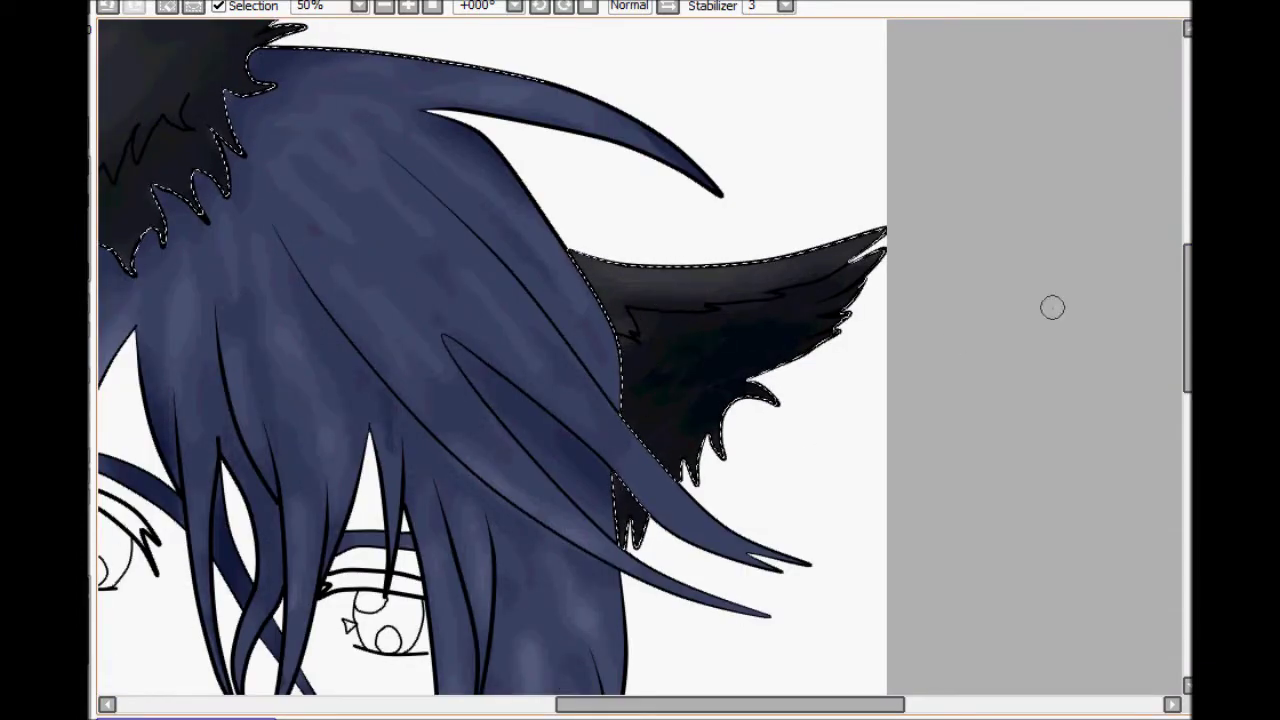
Step: Extend the ear selection over the patch of hair just below the left-hand ear's base
{"action": "scroll", "coordinate": [482, 236], "scroll_direction": "down", "scroll_amount": 2}
{"action": "key", "text": "ctrl+f"}
{"action": "key", "text": "ctrl+d"}
{"action": "scroll", "coordinate": [241, 241], "scroll_direction": "up", "scroll_amount": 2}
{"action": "mouse_move", "coordinate": [215, 325]}
{"action": "left_mouse_down"}
{"action": "mouse_move", "coordinate": [243, 343]}
{"action": "mouse_move", "coordinate": [232, 395]}
{"action": "left_mouse_up"}
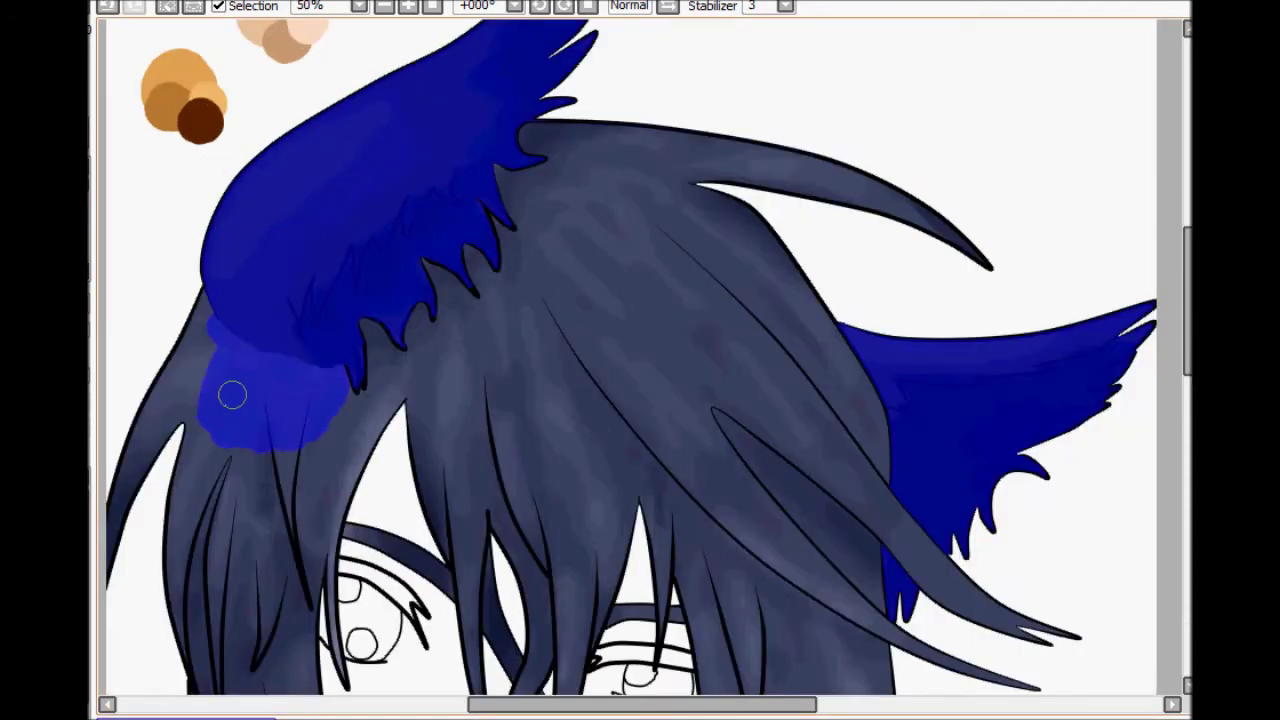
Step: Blend the black at the left-hand ear's base softly into the blue hair, comparing with undo and redo
{"action": "key", "text": "ctrl+z"}
{"action": "key", "text": "ctrl+z"}
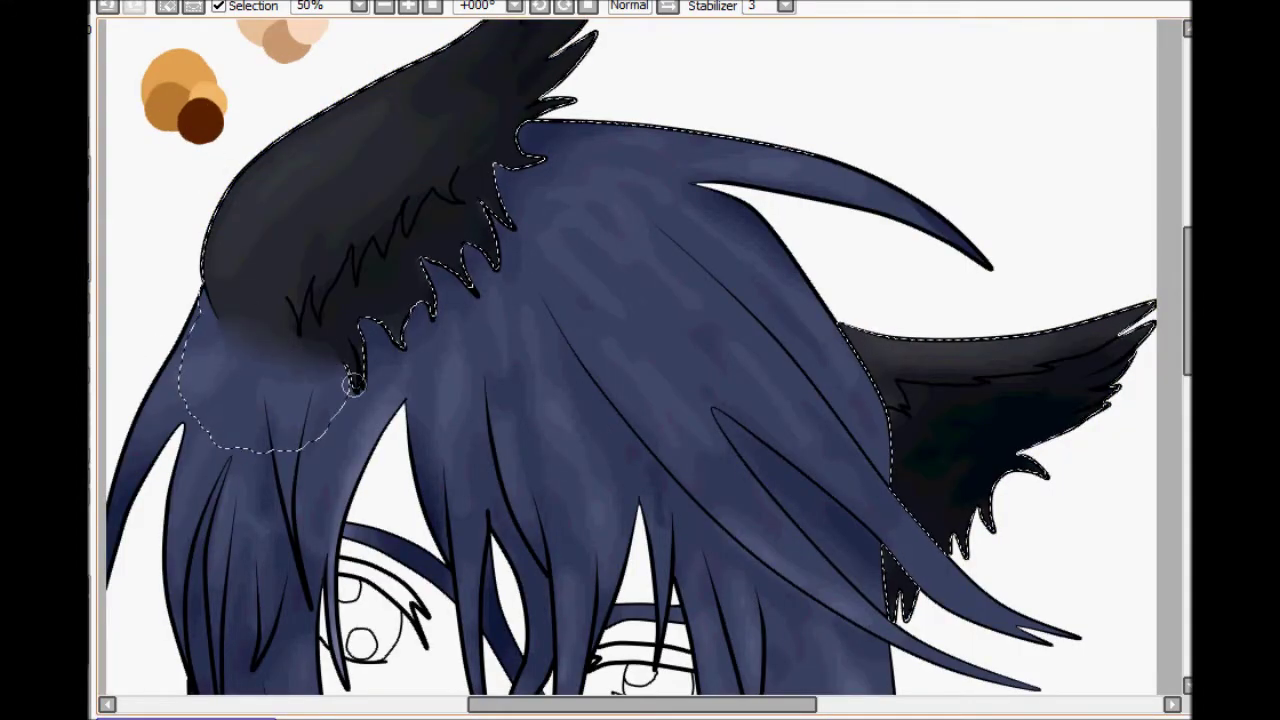
{"action": "key", "text": "ctrl+y"}
{"action": "key", "text": "ctrl+y"}
{"action": "key", "text": "ctrl+z"}
{"action": "key", "text": "ctrl+z"}
{"action": "scroll", "coordinate": [950, 243], "scroll_direction": "down", "scroll_amount": 1}
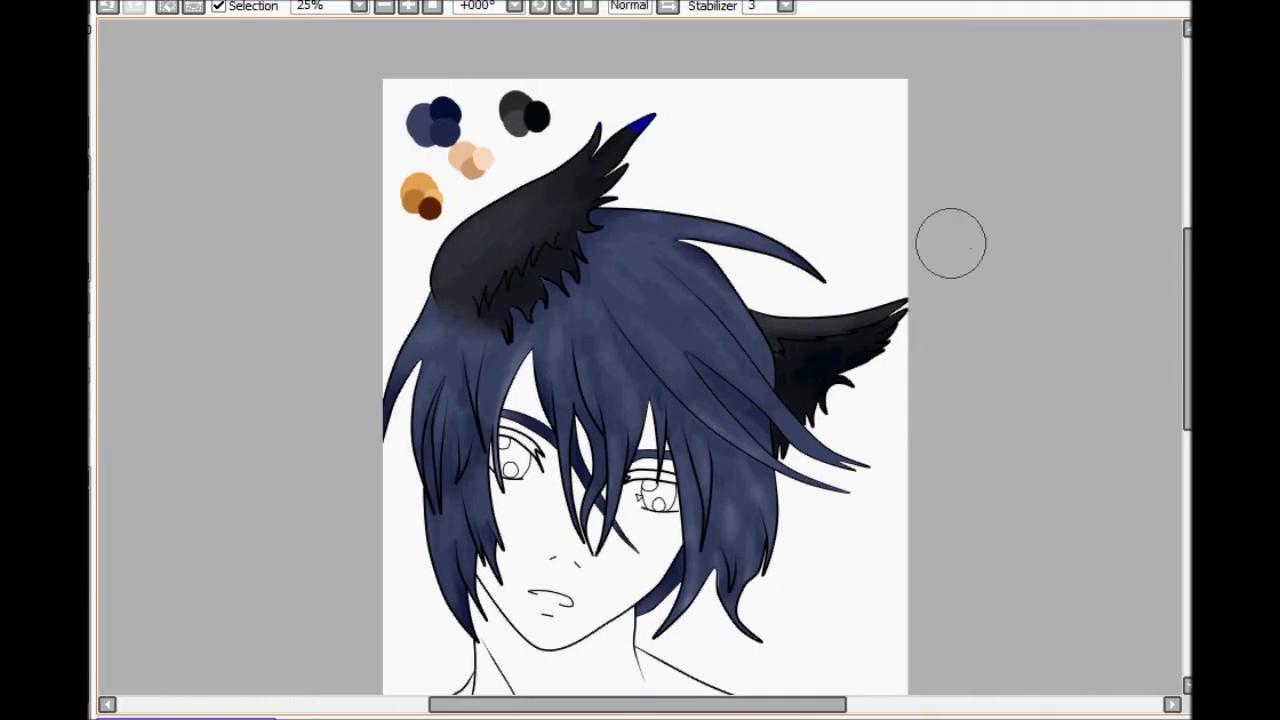
Step: Select the skin areas of the face, neck and shoulders, closing the open shoulder outline
{"action": "left_click_drag", "start_coordinate": [1187, 330], "coordinate": [1187, 367]}
{"action": "left_click", "coordinate": [630, 440]}
{"action": "left_click", "coordinate": [650, 312]}
{"action": "scroll", "coordinate": [792, 503], "scroll_direction": "down", "scroll_amount": 1}
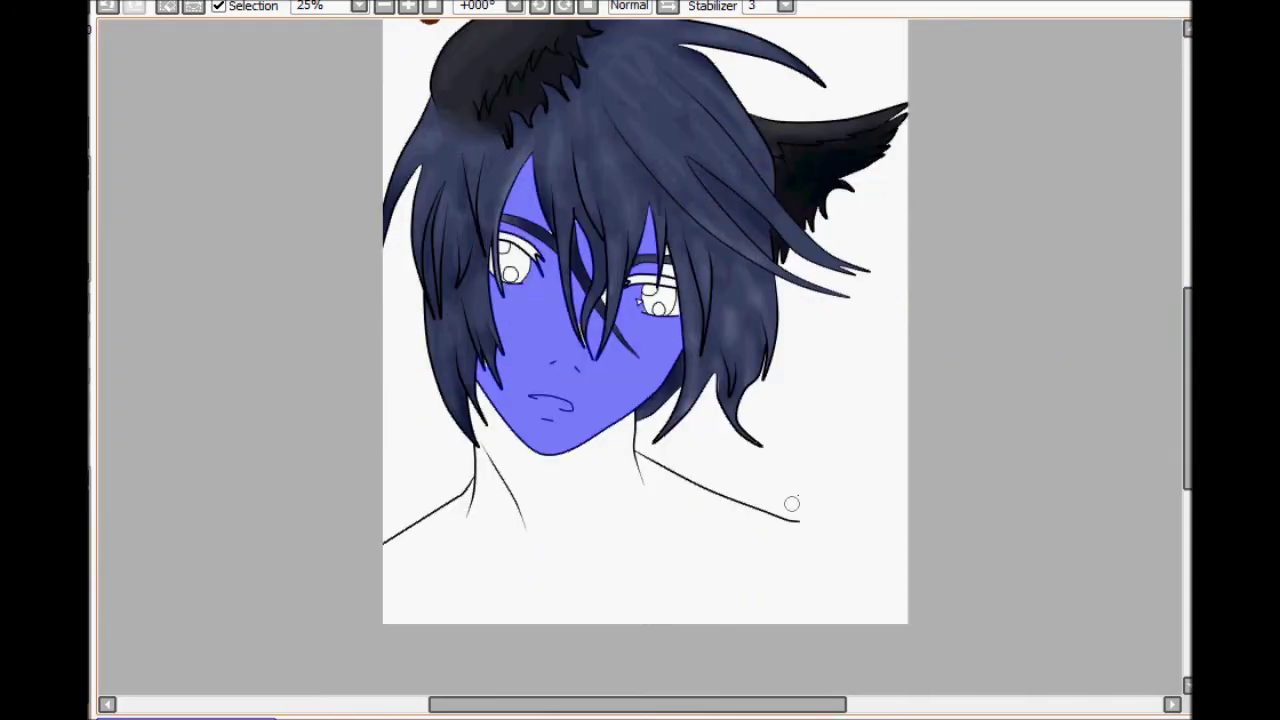
{"action": "left_click", "coordinate": [760, 605]}
Step: Refine the skin selection by adding the gaps between the bangs and excluding the whites of both eyes
{"action": "scroll", "coordinate": [660, 290], "scroll_direction": "up", "scroll_amount": 3}
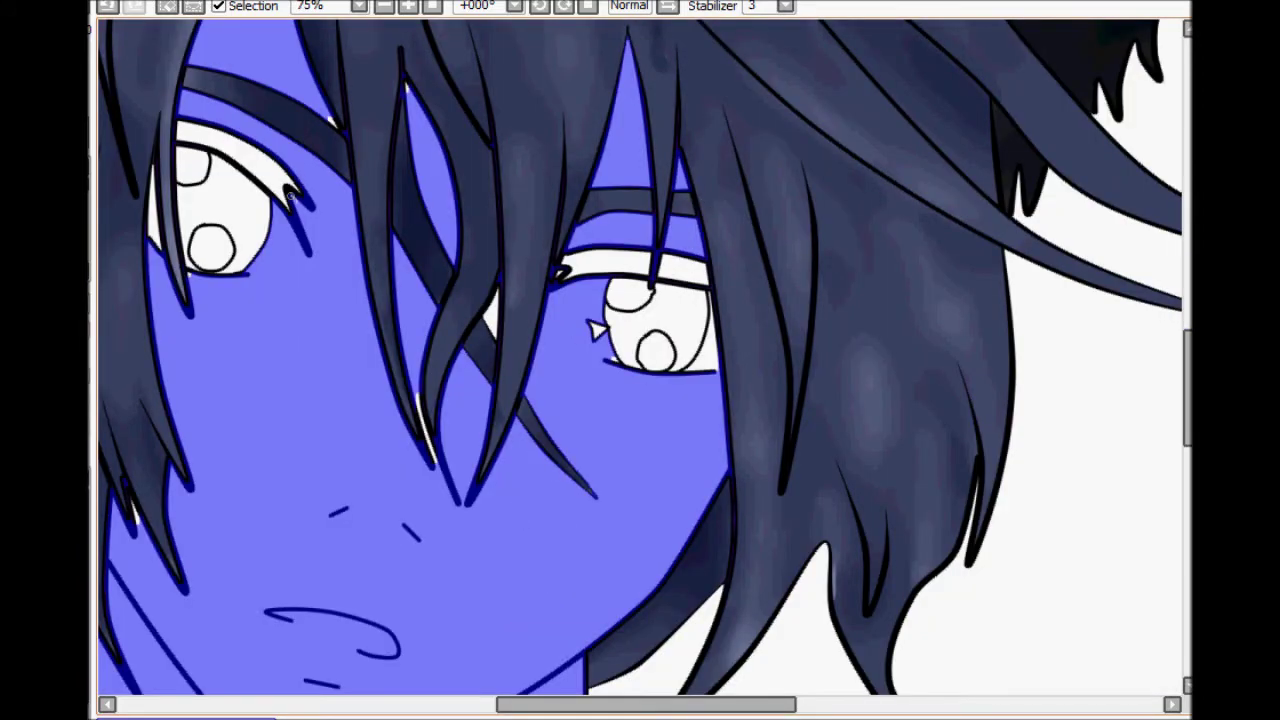
{"action": "scroll", "coordinate": [674, 328], "scroll_direction": "up", "scroll_amount": 1}
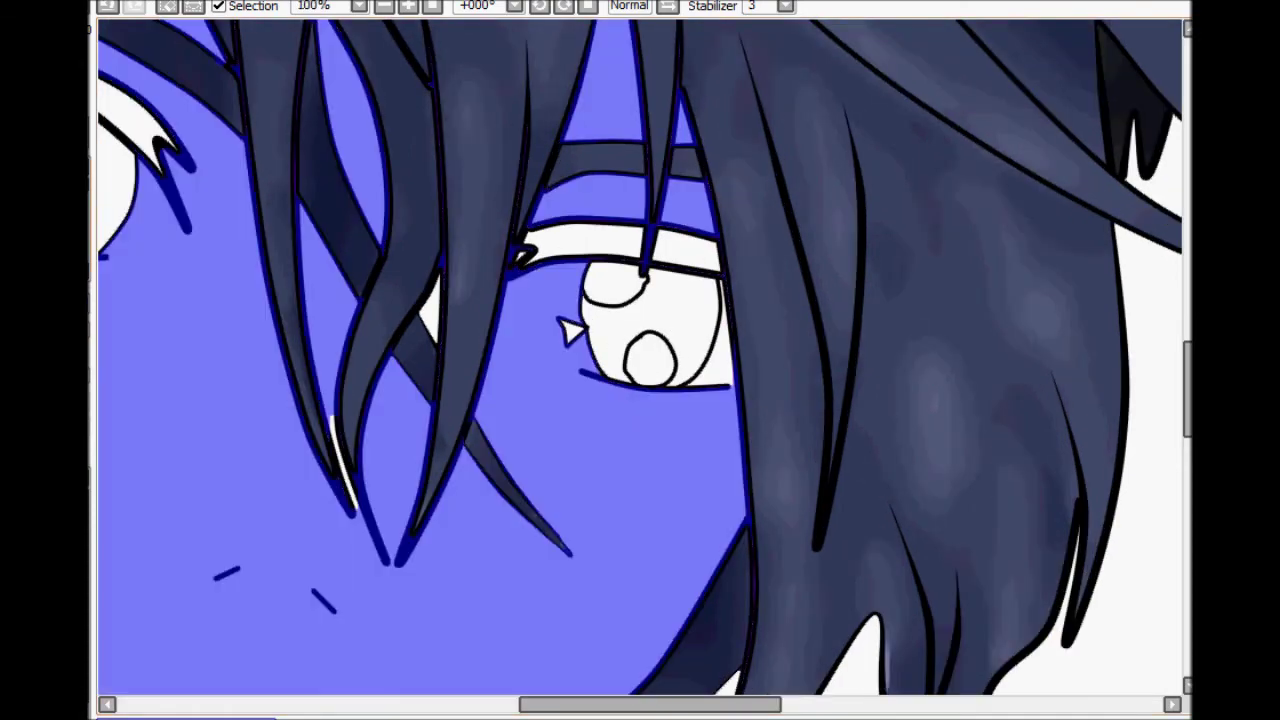
{"action": "left_click_drag", "start_coordinate": [650, 705], "coordinate": [588, 705]}
{"action": "left_click_drag", "start_coordinate": [366, 249], "coordinate": [384, 214]}
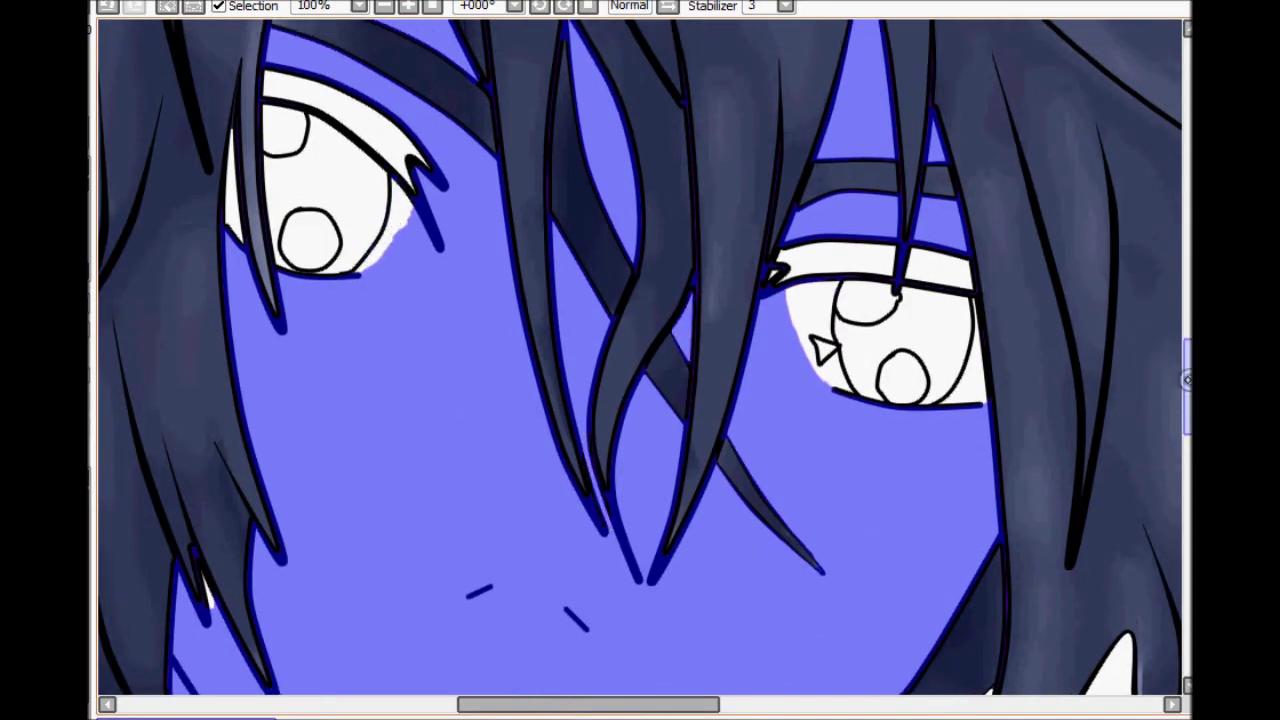
{"action": "scroll", "coordinate": [645, 356], "scroll_direction": "down", "scroll_amount": 3}
{"action": "left_click_drag", "start_coordinate": [1187, 425], "coordinate": [1187, 474]}
Step: Fill the selected face, neck and shoulders with a light peach skin color
{"action": "scroll", "coordinate": [930, 640], "scroll_direction": "down", "scroll_amount": 4}
{"action": "left_click_drag", "start_coordinate": [474, 704], "coordinate": [602, 704]}
{"action": "mouse_move", "coordinate": [622, 290]}
{"action": "left_mouse_down"}
{"action": "mouse_move", "coordinate": [598, 430]}
{"action": "mouse_move", "coordinate": [638, 582]}
{"action": "mouse_move", "coordinate": [712, 582]}
{"action": "left_mouse_up"}
{"action": "mouse_move", "coordinate": [640, 560]}
{"action": "left_mouse_down"}
{"action": "mouse_move", "coordinate": [540, 670]}
{"action": "mouse_move", "coordinate": [830, 660]}
{"action": "left_mouse_up"}
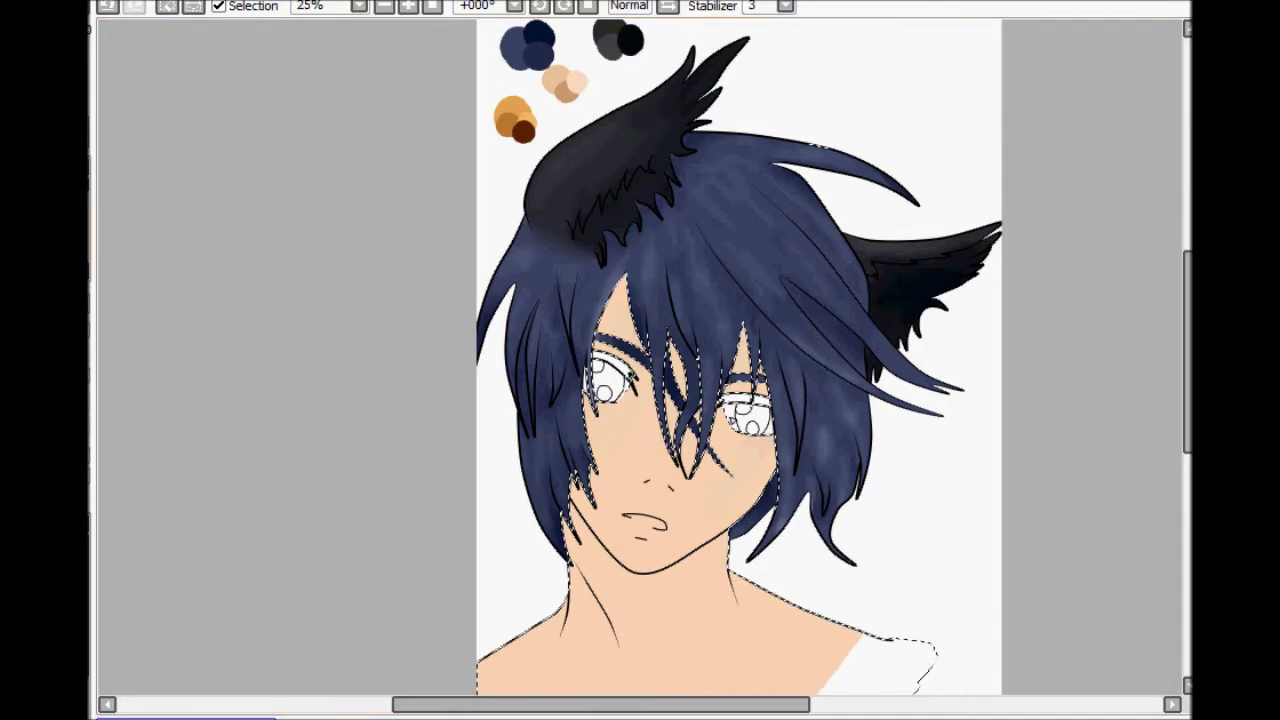
Step: Paint tan shadows on the forehead and face beneath the bangs and beside the right-hand hair
{"action": "scroll", "coordinate": [863, 543], "scroll_direction": "down", "scroll_amount": 2}
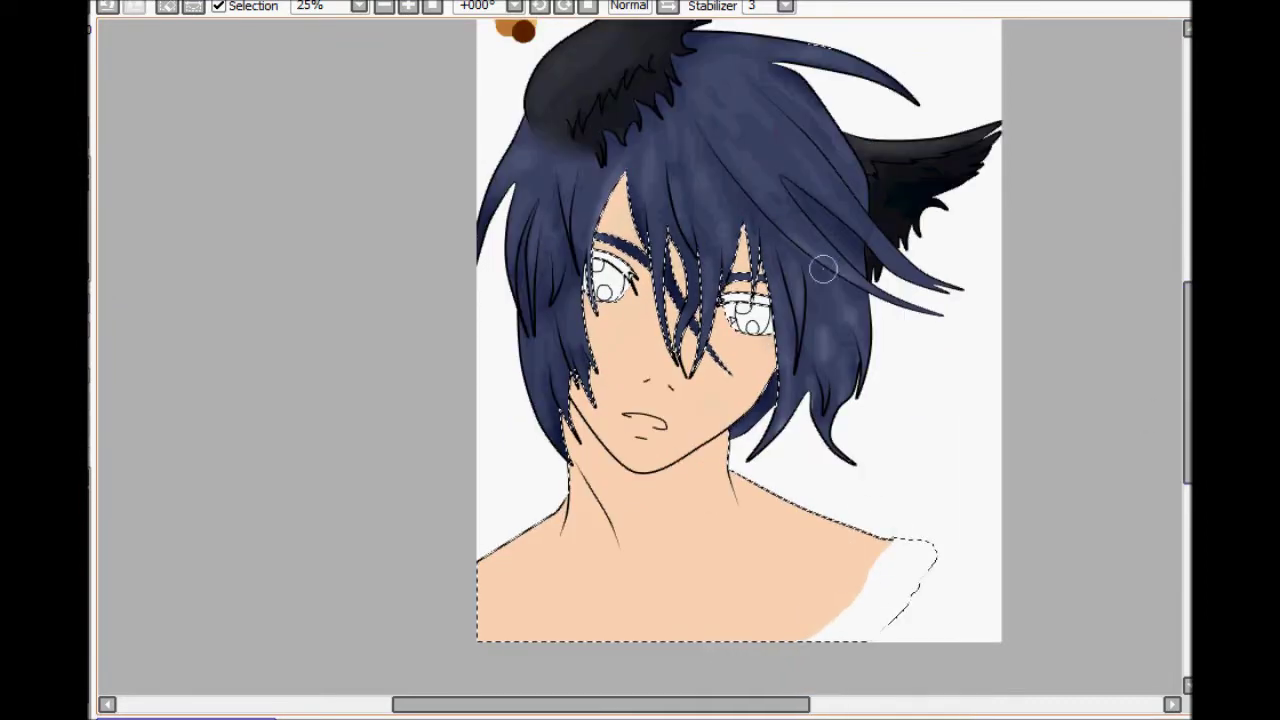
{"action": "scroll", "coordinate": [540, 535], "scroll_direction": "up", "scroll_amount": 1}
{"action": "scroll", "coordinate": [578, 400], "scroll_direction": "up", "scroll_amount": 2}
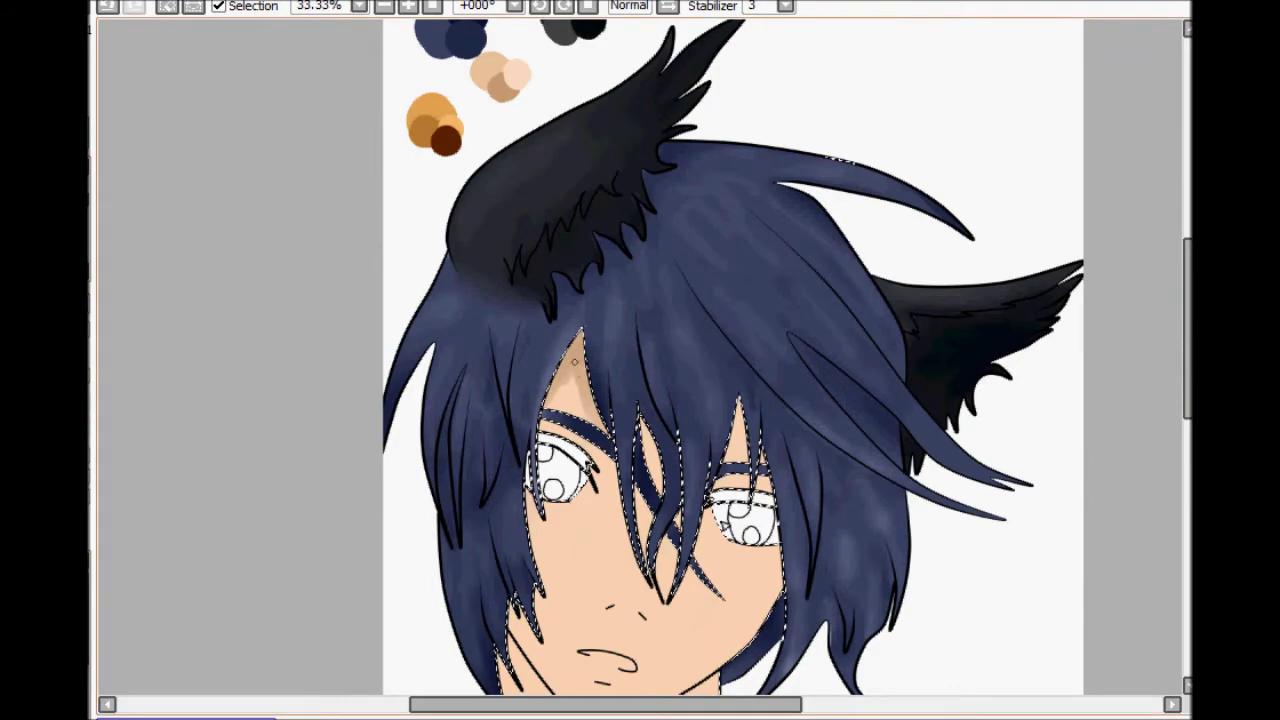
{"action": "scroll", "coordinate": [578, 356], "scroll_direction": "down", "scroll_amount": 2}
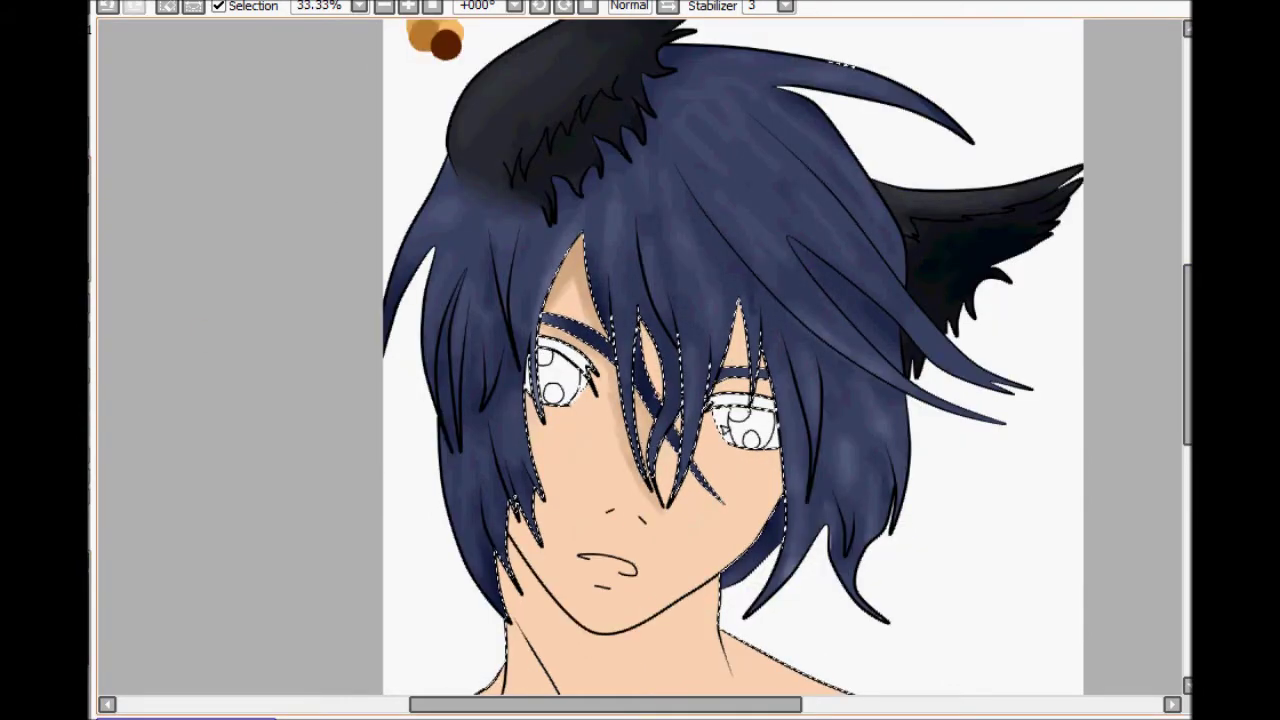
{"action": "scroll", "coordinate": [692, 462], "scroll_direction": "up", "scroll_amount": 1}
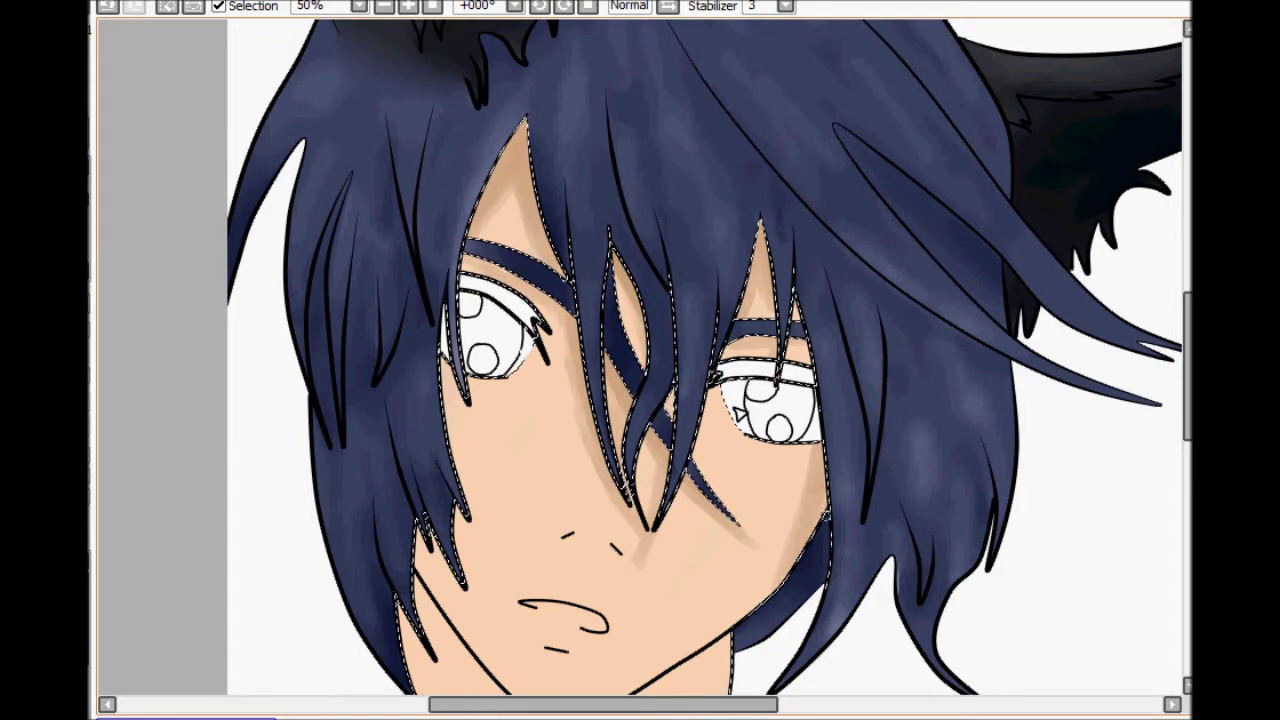
Step: Paint tan shadows under the jaw, along the neck lines and beneath the shoulder outline
{"action": "scroll", "coordinate": [691, 443], "scroll_direction": "down", "scroll_amount": 3}
{"action": "mouse_move", "coordinate": [427, 362]}
{"action": "left_mouse_down"}
{"action": "mouse_move", "coordinate": [509, 477]}
{"action": "mouse_move", "coordinate": [413, 417]}
{"action": "mouse_move", "coordinate": [432, 490]}
{"action": "mouse_move", "coordinate": [510, 624]}
{"action": "left_mouse_up"}
{"action": "scroll", "coordinate": [512, 600], "scroll_direction": "down", "scroll_amount": 1}
{"action": "left_click_drag", "start_coordinate": [738, 374], "coordinate": [751, 428]}
{"action": "mouse_move", "coordinate": [404, 426]}
{"action": "left_mouse_down"}
{"action": "mouse_move", "coordinate": [388, 460]}
{"action": "mouse_move", "coordinate": [236, 545]}
{"action": "left_mouse_up"}
{"action": "left_click_drag", "start_coordinate": [510, 510], "coordinate": [528, 578]}
Step: Add small tan shadows under the nose, around the mouth and below the lower lip
{"action": "scroll", "coordinate": [580, 474], "scroll_direction": "up", "scroll_amount": 1}
{"action": "key", "text": "ctrl"}
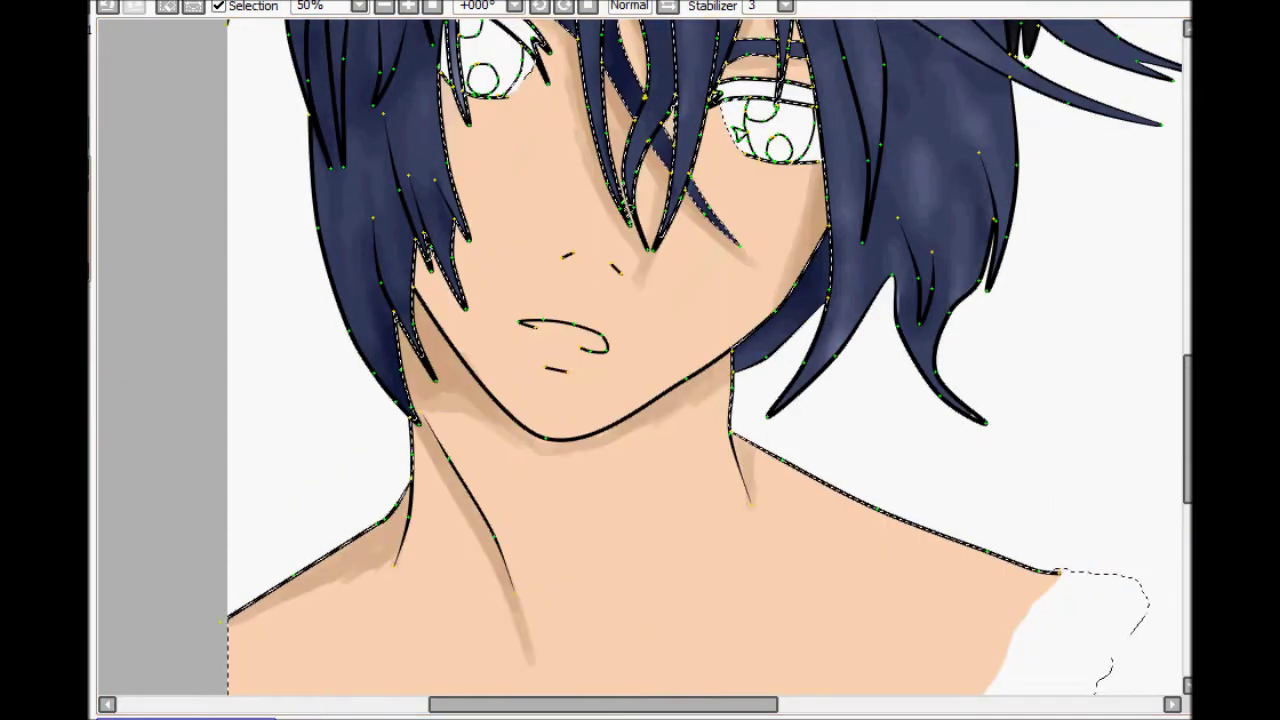
{"action": "left_click_drag", "start_coordinate": [566, 371], "coordinate": [520, 380]}
{"action": "mouse_move", "coordinate": [603, 347]}
{"action": "left_mouse_down"}
{"action": "mouse_move", "coordinate": [510, 390]}
{"action": "mouse_move", "coordinate": [491, 345]}
{"action": "left_mouse_up"}
{"action": "left_click_drag", "start_coordinate": [572, 263], "coordinate": [590, 269]}
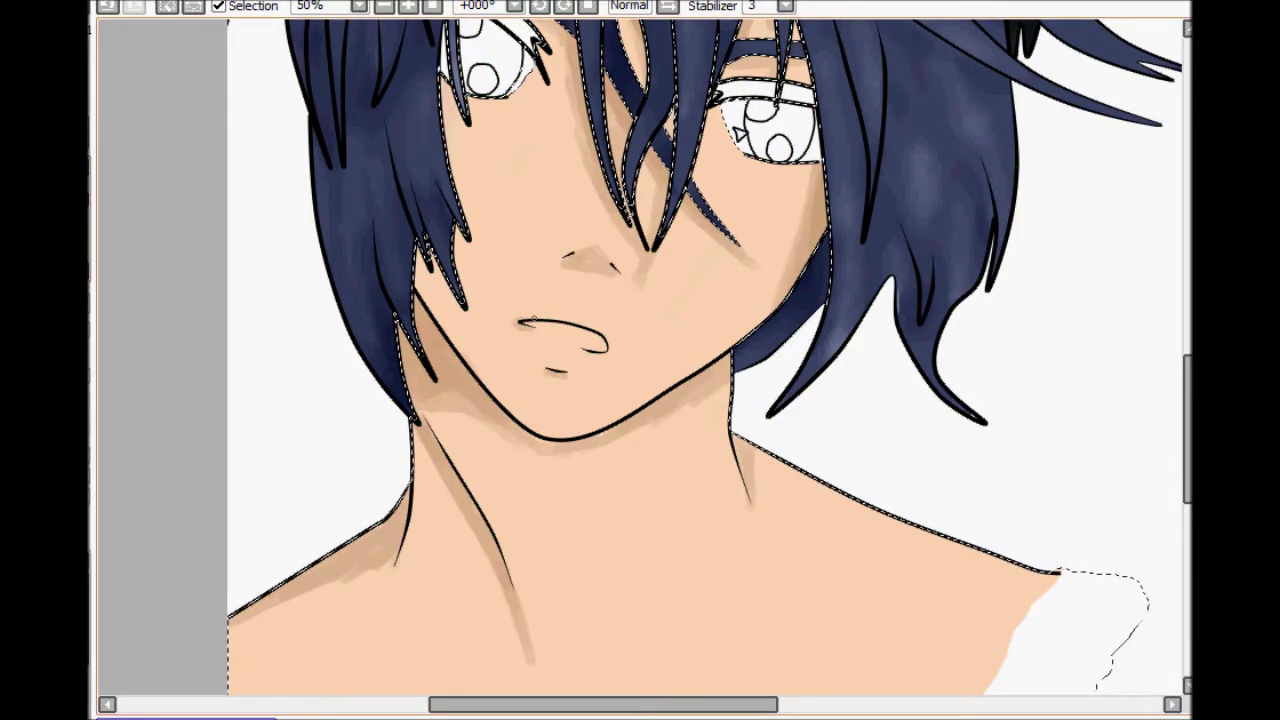
Step: Blend the tan shadows smoothly into the skin across the face, neck and shoulders
{"action": "scroll", "coordinate": [594, 340], "scroll_direction": "up", "scroll_amount": 4}
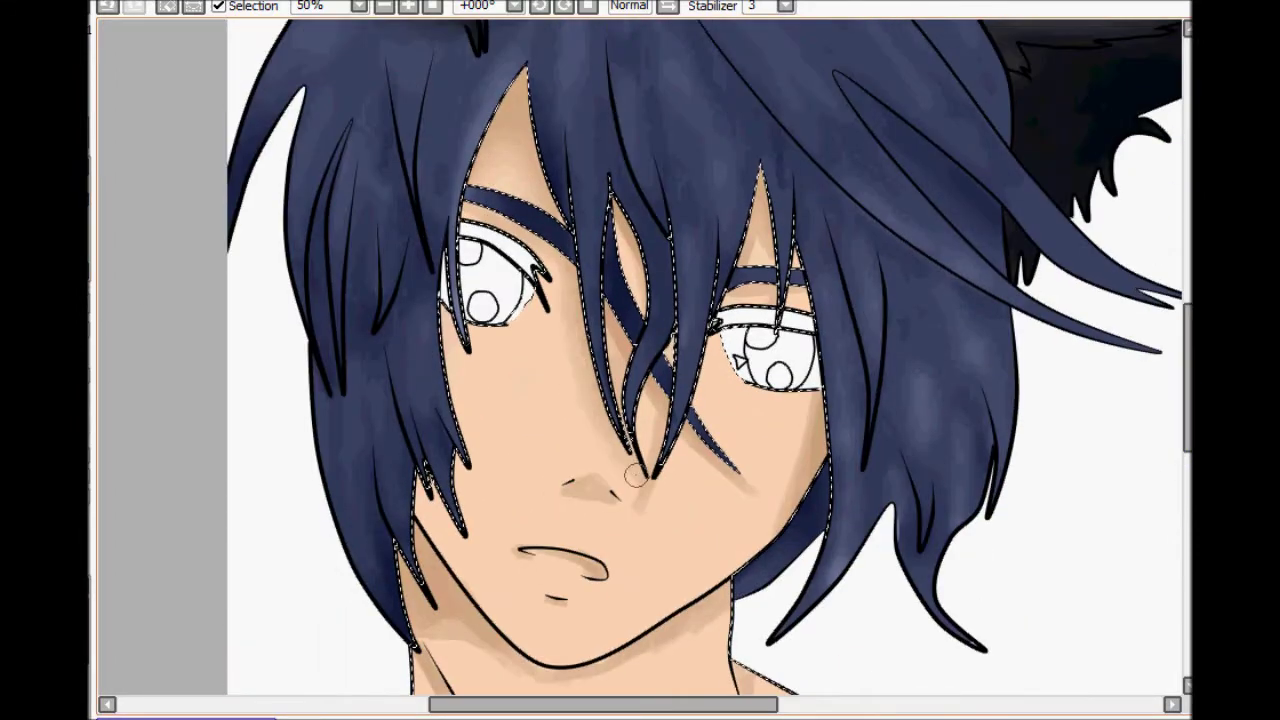
{"action": "scroll", "coordinate": [678, 476], "scroll_direction": "down", "scroll_amount": 2}
{"action": "scroll", "coordinate": [730, 481], "scroll_direction": "down", "scroll_amount": 2}
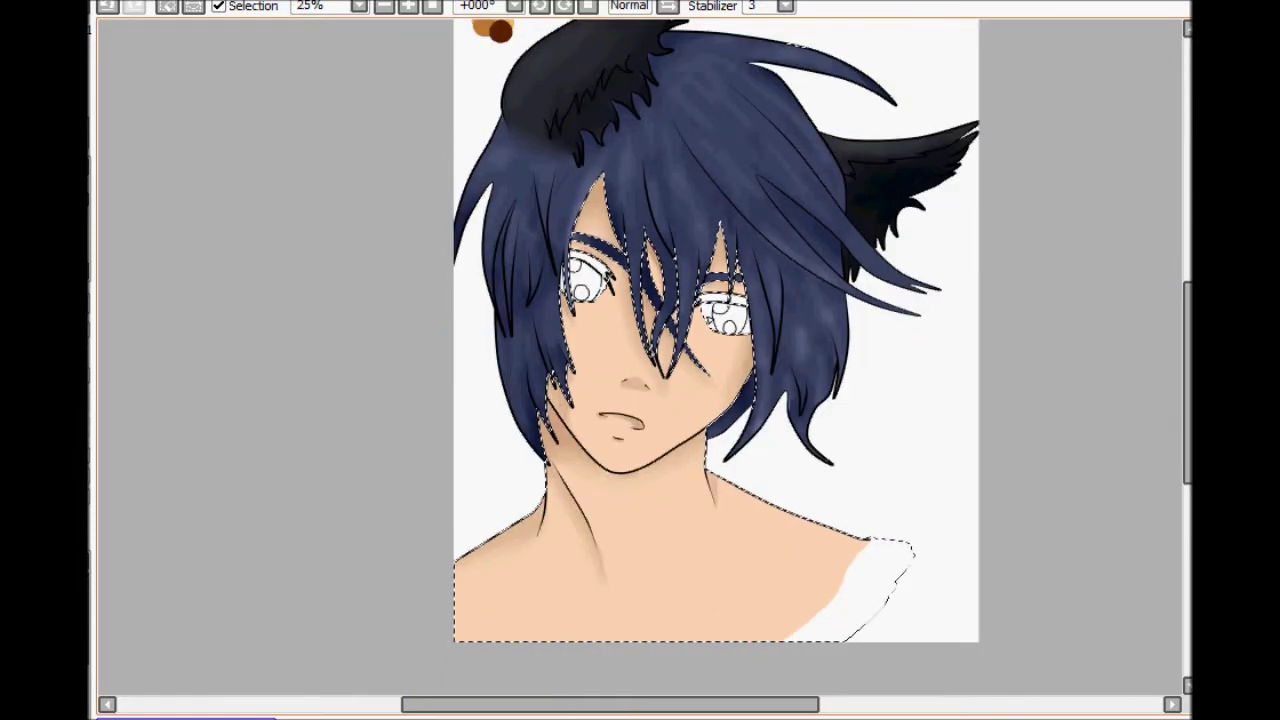
{"action": "scroll", "coordinate": [738, 471], "scroll_direction": "up", "scroll_amount": 1}
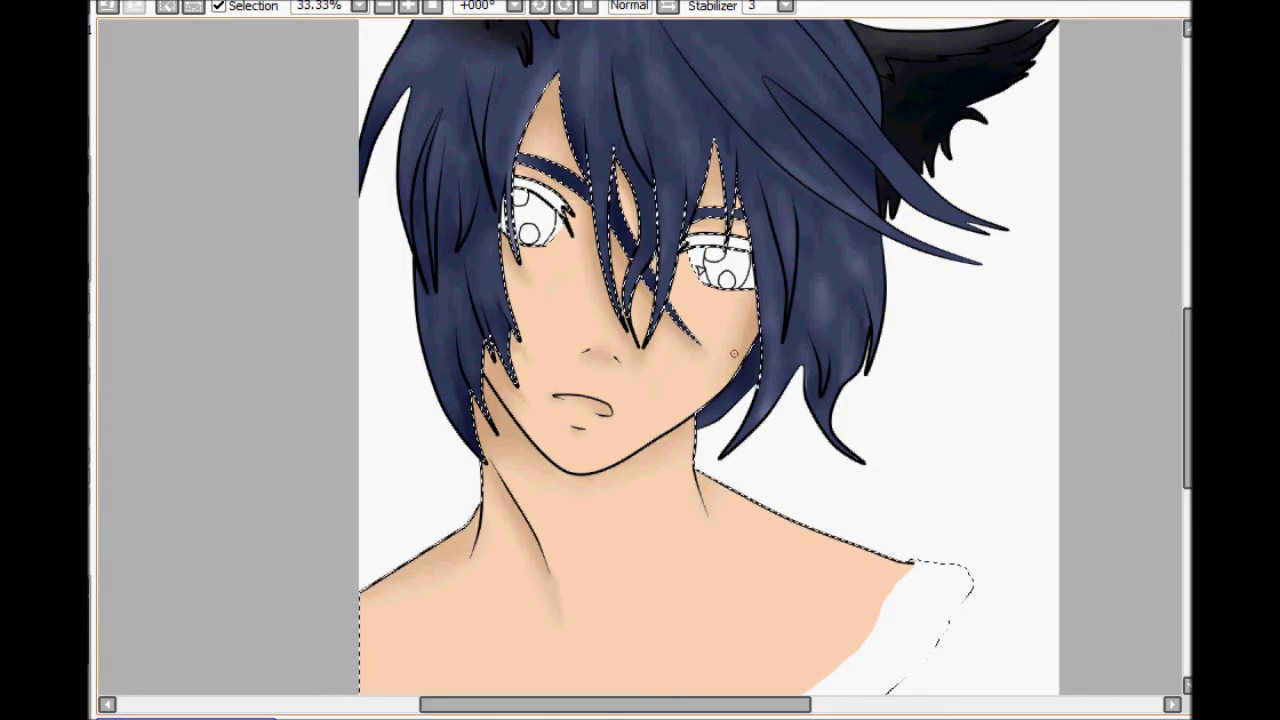
Step: Fade the hard edge of the skin color near the end of the shoulder outline softly into the white background
{"action": "scroll", "coordinate": [793, 395], "scroll_direction": "down", "scroll_amount": 2}
{"action": "scroll", "coordinate": [720, 470], "scroll_direction": "up", "scroll_amount": 1}
{"action": "mouse_move", "coordinate": [855, 574]}
{"action": "left_mouse_down"}
{"action": "mouse_move", "coordinate": [936, 471]}
{"action": "mouse_move", "coordinate": [680, 366]}
{"action": "mouse_move", "coordinate": [838, 360]}
{"action": "left_mouse_up"}
Step: Select the whites of both eyes beside the irises and shade them light gray
{"action": "scroll", "coordinate": [892, 216], "scroll_direction": "up", "scroll_amount": 3}
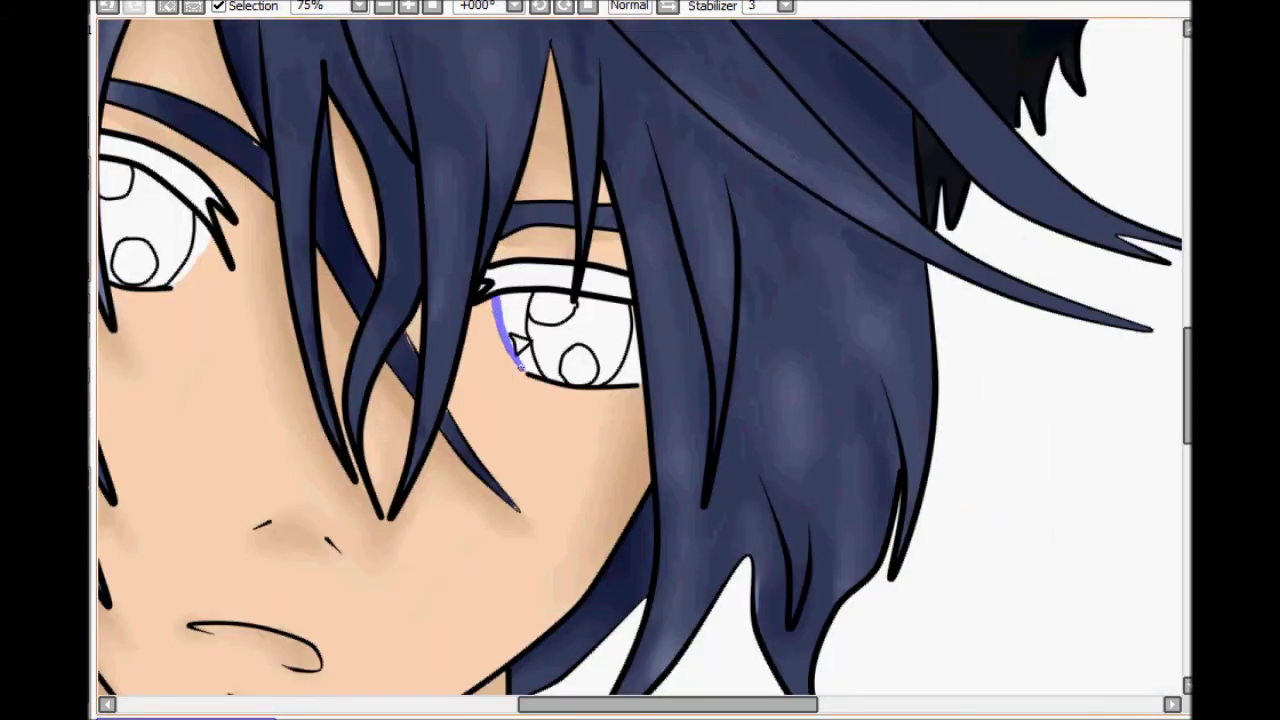
{"action": "left_click_drag", "start_coordinate": [518, 345], "coordinate": [650, 345]}
{"action": "left_click_drag", "start_coordinate": [343, 232], "coordinate": [338, 256]}
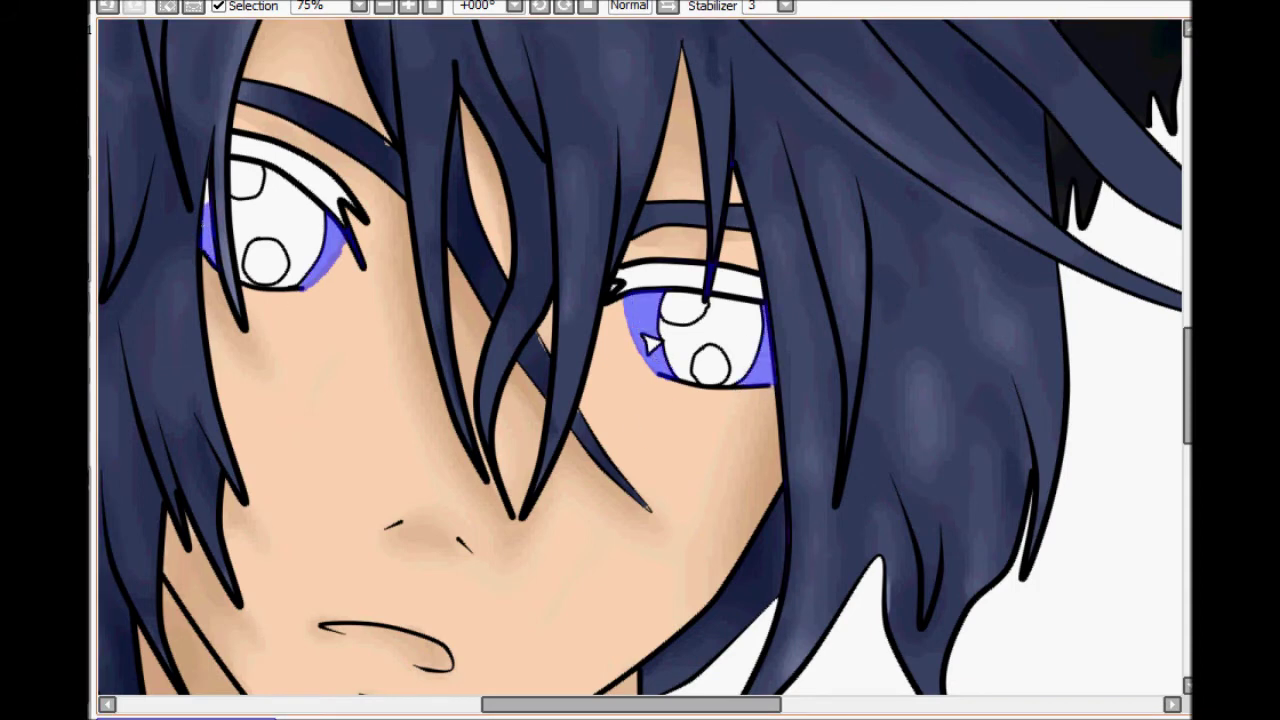
{"action": "key", "text": "b"}
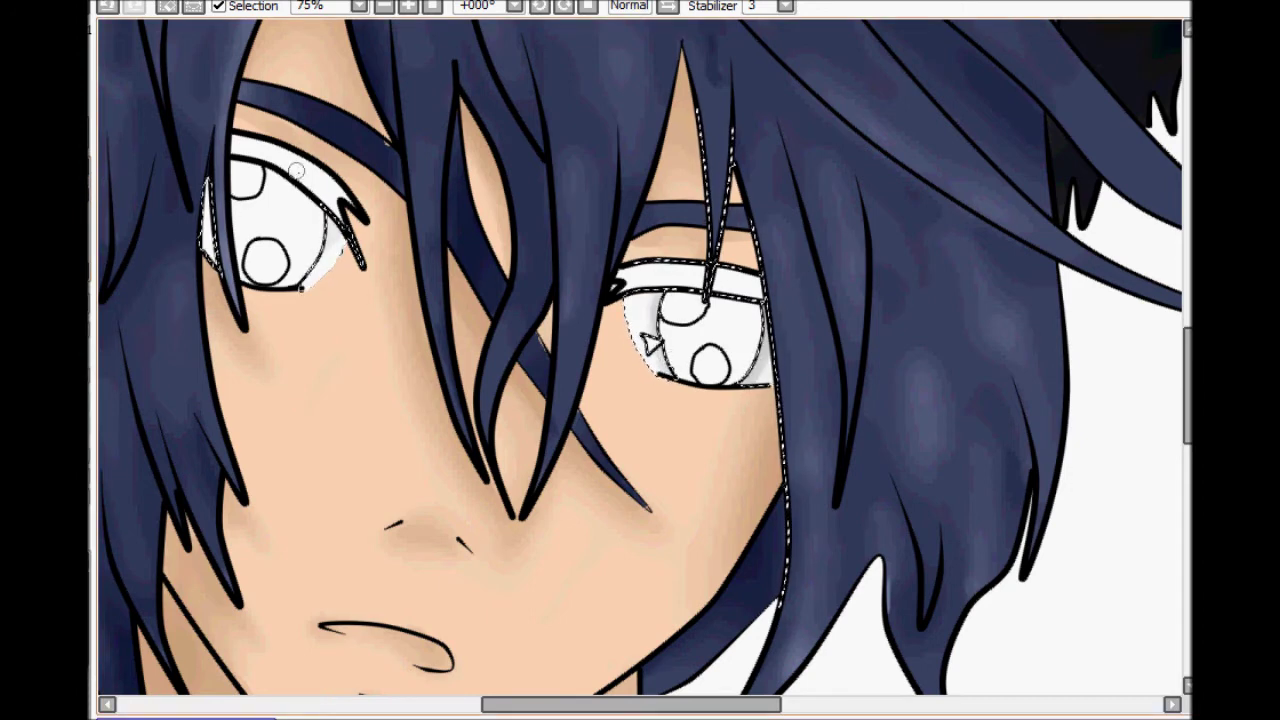
Step: Extend the selection past the inner corners of both eyes and soften the eye whites into the surrounding skin
{"action": "key", "text": "e"}
{"action": "left_click", "coordinate": [302, 231]}
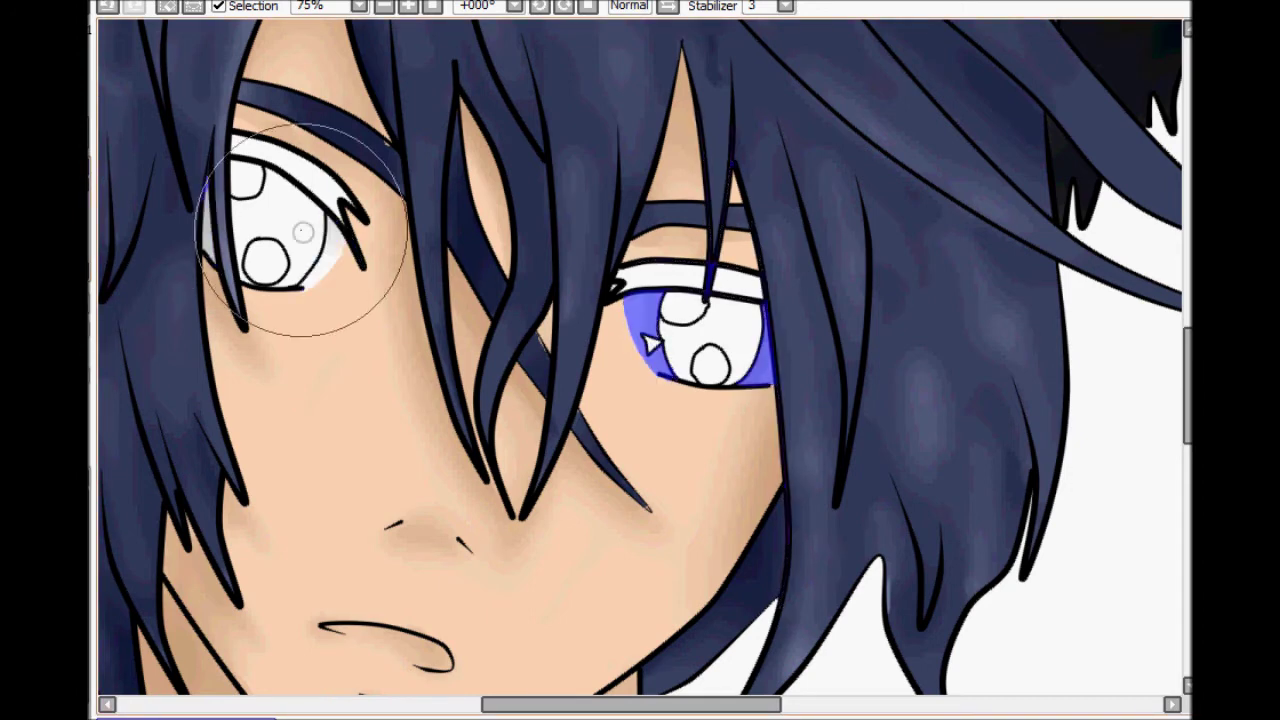
{"action": "key", "text": "ctrl+z"}
{"action": "left_click", "coordinate": [312, 290]}
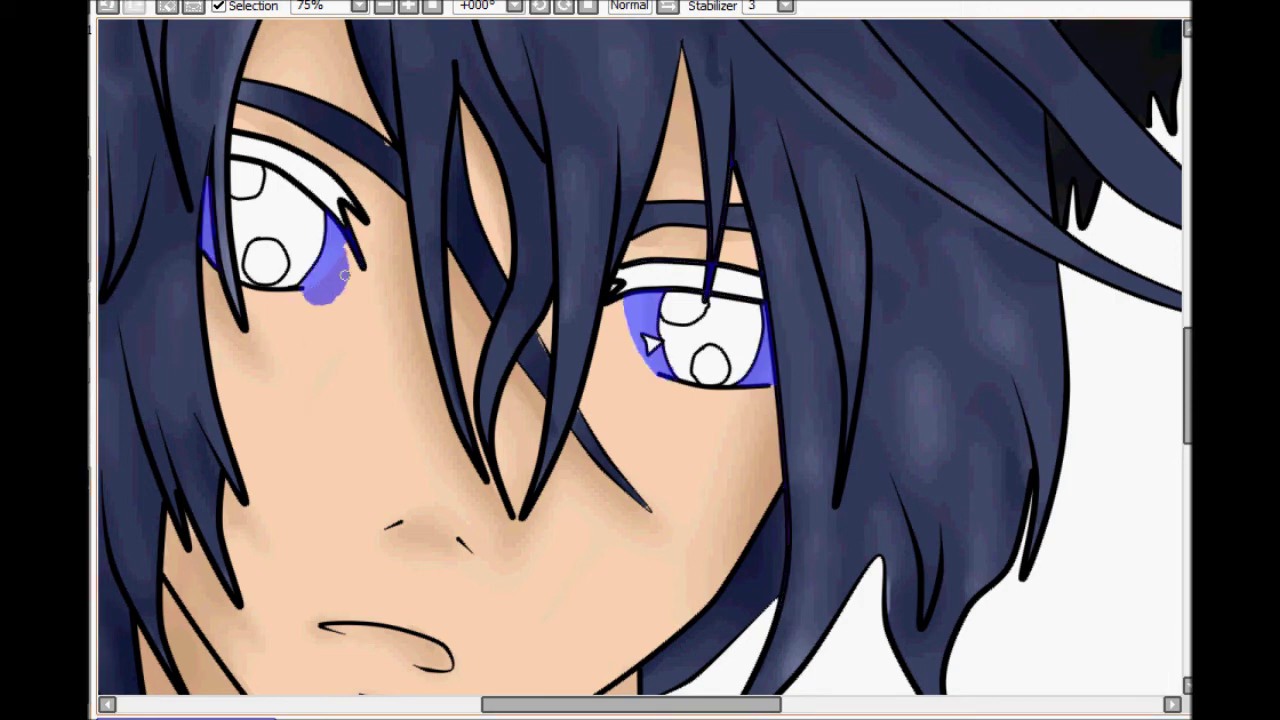
{"action": "key", "text": "b"}
{"action": "mouse_move", "coordinate": [629, 334]}
{"action": "left_mouse_down"}
{"action": "mouse_move", "coordinate": [642, 386]}
{"action": "mouse_move", "coordinate": [640, 366]}
{"action": "left_mouse_up"}
{"action": "left_click_drag", "start_coordinate": [332, 280], "coordinate": [338, 257]}
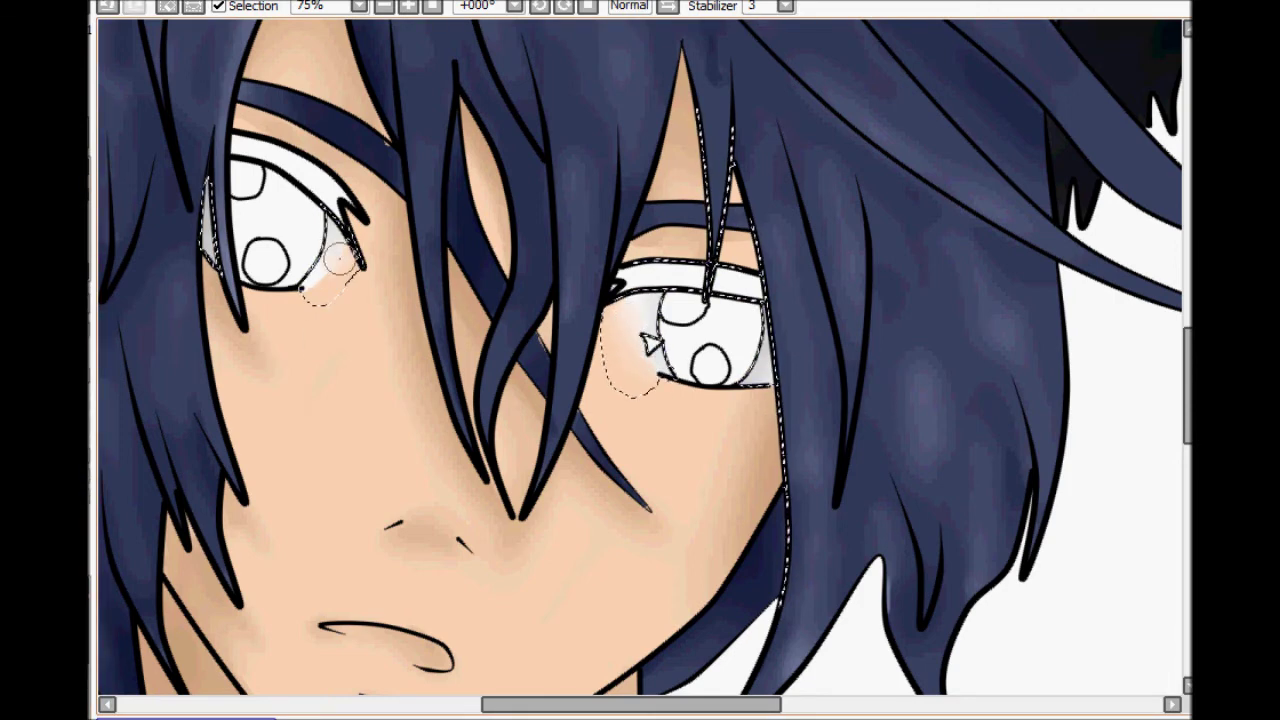
Step: Widen the selected area below both inner eye corners, blend the skin smoothly there and deselect
{"action": "key", "text": "b"}
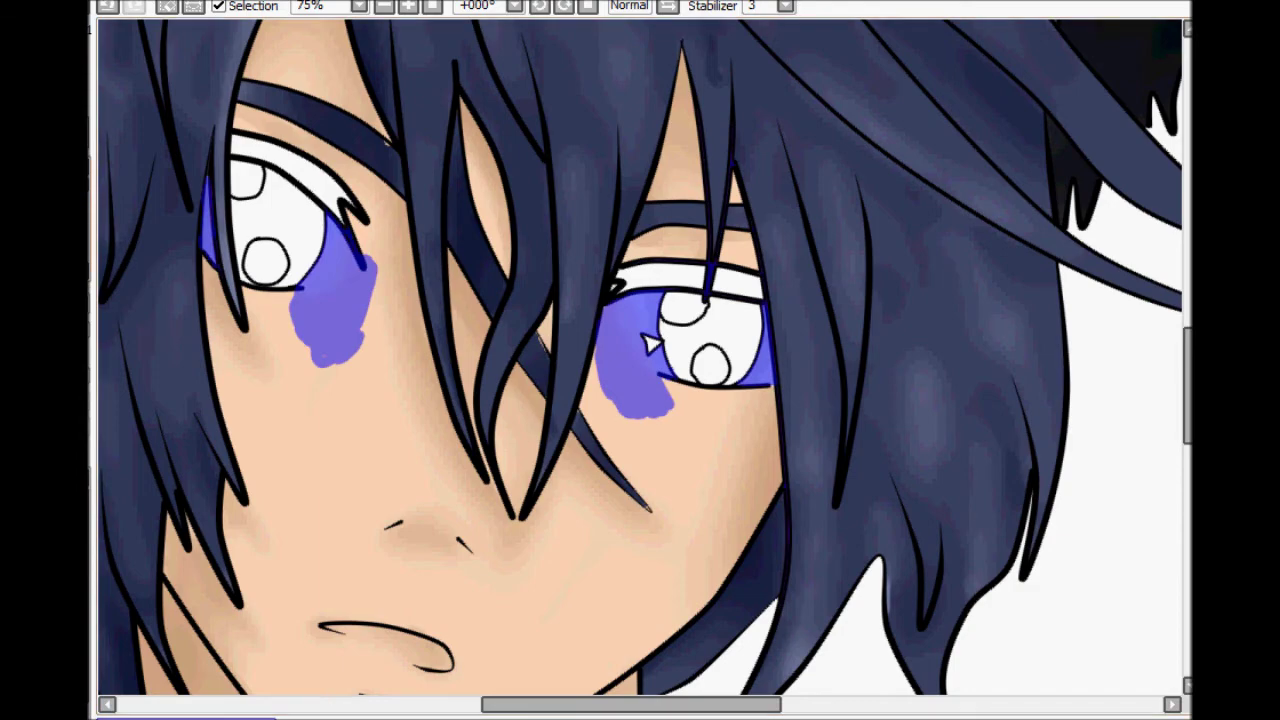
{"action": "key", "text": "b"}
{"action": "left_click_drag", "start_coordinate": [340, 250], "coordinate": [335, 345]}
{"action": "key", "text": "ctrl+d"}
{"action": "left_click", "coordinate": [321, 296]}
{"action": "key", "text": "ctrl+z"}
Step: Select both irises, leaving out the round highlights, and paint them golden orange
{"action": "left_click", "coordinate": [714, 324]}
{"action": "left_click", "coordinate": [298, 226]}
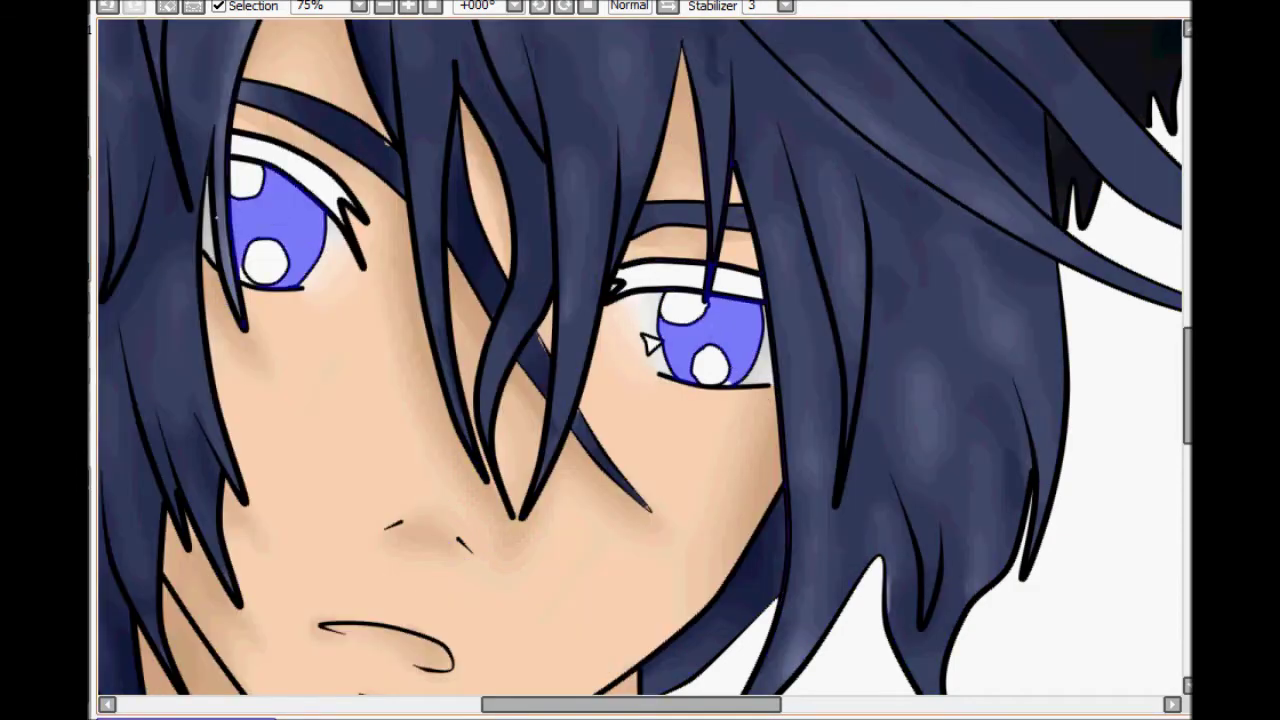
{"action": "left_click_drag", "start_coordinate": [420, 30], "coordinate": [641, 690]}
{"action": "key", "text": "b"}
{"action": "right_click", "coordinate": [200, 63]}
{"action": "left_click_drag", "start_coordinate": [560, 690], "coordinate": [560, 30]}
{"action": "left_click_drag", "start_coordinate": [490, 180], "coordinate": [525, 265]}
{"action": "left_click_drag", "start_coordinate": [462, 205], "coordinate": [515, 260]}
{"action": "left_click_drag", "start_coordinate": [895, 300], "coordinate": [965, 345]}
{"action": "left_click_drag", "start_coordinate": [387, 168], "coordinate": [434, 293]}
Step: Paint soft brown shading in the upper part of both irises
{"action": "mouse_move", "coordinate": [520, 312]}
{"action": "left_mouse_down"}
{"action": "mouse_move", "coordinate": [552, 340]}
{"action": "mouse_move", "coordinate": [545, 350]}
{"action": "left_mouse_up"}
{"action": "mouse_move", "coordinate": [978, 432]}
{"action": "left_mouse_down"}
{"action": "mouse_move", "coordinate": [990, 460]}
{"action": "mouse_move", "coordinate": [972, 452]}
{"action": "left_mouse_up"}
{"action": "mouse_move", "coordinate": [525, 335]}
{"action": "left_mouse_down"}
{"action": "mouse_move", "coordinate": [552, 308]}
{"action": "mouse_move", "coordinate": [512, 338]}
{"action": "left_mouse_up"}
{"action": "left_click_drag", "start_coordinate": [982, 428], "coordinate": [970, 450]}
{"action": "left_click_drag", "start_coordinate": [552, 308], "coordinate": [521, 320]}
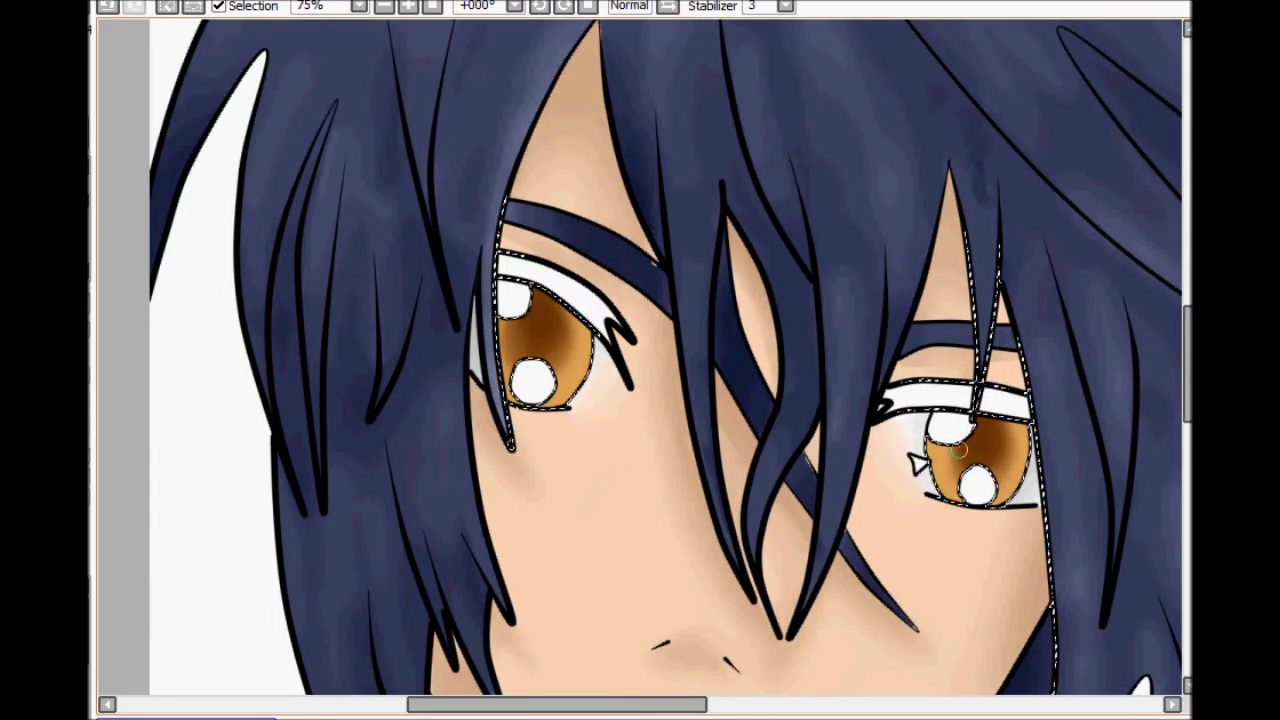
Step: Deepen the upper shading of both irises with darker reddish brown around the highlights
{"action": "scroll", "coordinate": [1056, 510], "scroll_direction": "down", "scroll_amount": 3}
{"action": "left_click_drag", "start_coordinate": [576, 705], "coordinate": [662, 705]}
{"action": "scroll", "coordinate": [664, 600], "scroll_direction": "up", "scroll_amount": 3}
{"action": "left_click_drag", "start_coordinate": [540, 208], "coordinate": [515, 220]}
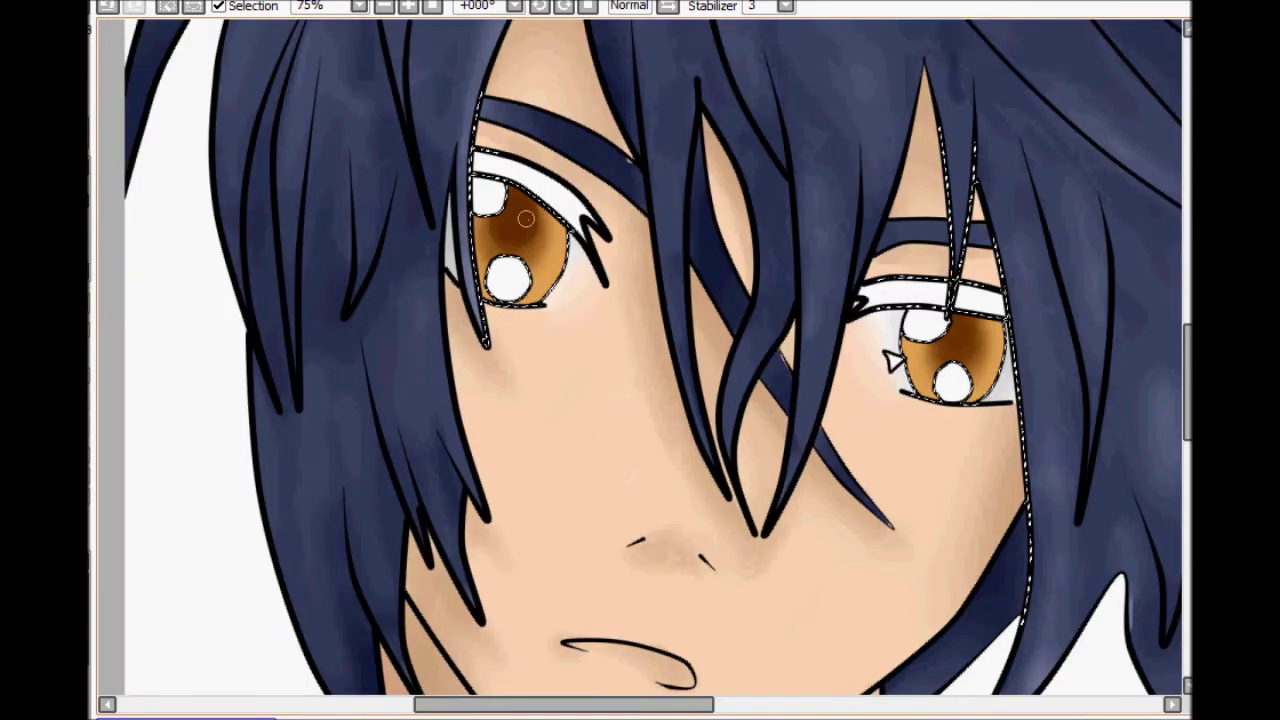
{"action": "mouse_move", "coordinate": [965, 328]}
{"action": "left_mouse_down"}
{"action": "mouse_move", "coordinate": [951, 349]}
{"action": "mouse_move", "coordinate": [968, 332]}
{"action": "left_mouse_up"}
{"action": "left_click_drag", "start_coordinate": [520, 214], "coordinate": [508, 226]}
{"action": "left_click_drag", "start_coordinate": [966, 340], "coordinate": [942, 345]}
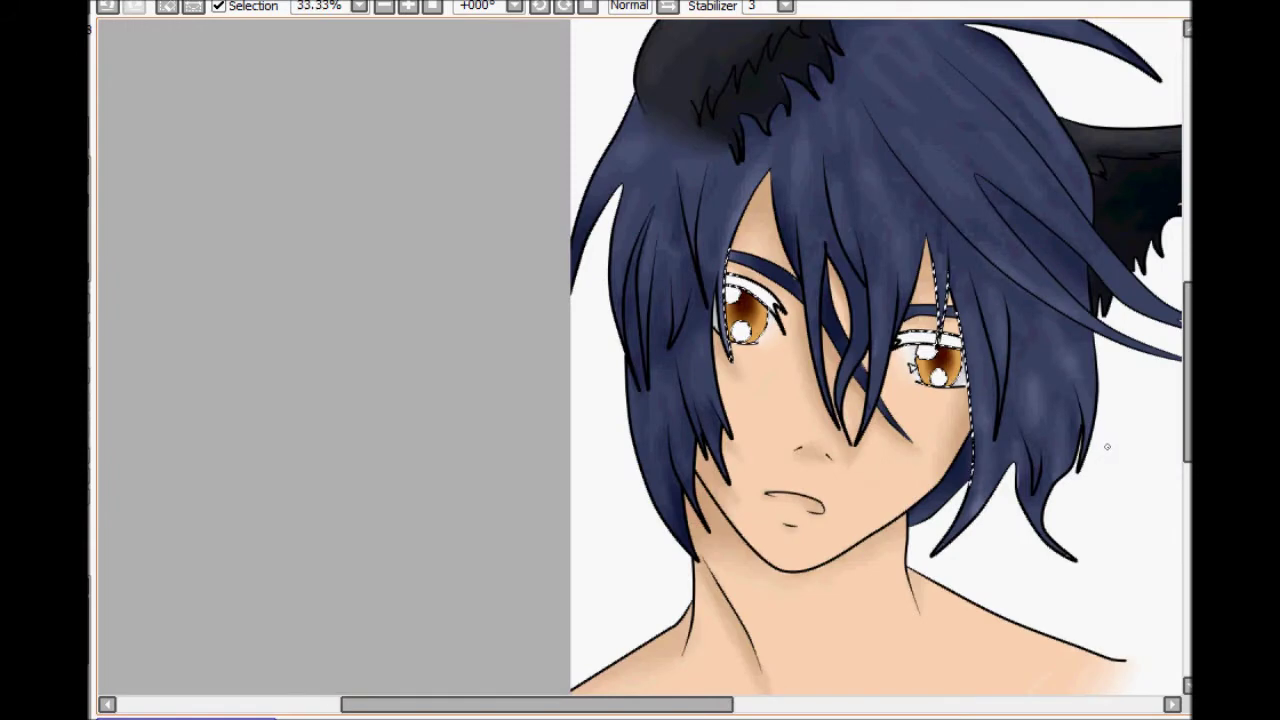
Step: Select the upper eyelash areas of both eyes, fill them with black and deselect
{"action": "scroll", "coordinate": [587, 545], "scroll_direction": "down", "scroll_amount": 3}
{"action": "left_click_drag", "start_coordinate": [537, 705], "coordinate": [613, 705]}
{"action": "left_click", "coordinate": [708, 334]}
{"action": "left_click", "coordinate": [541, 281]}
{"action": "left_click", "coordinate": [747, 339]}
{"action": "scroll", "coordinate": [826, 342], "scroll_direction": "up", "scroll_amount": 4}
{"action": "left_click", "coordinate": [312, 240]}
{"action": "key", "text": "b"}
{"action": "left_click_drag", "start_coordinate": [172, 160], "coordinate": [326, 248]}
{"action": "left_click_drag", "start_coordinate": [668, 338], "coordinate": [866, 340]}
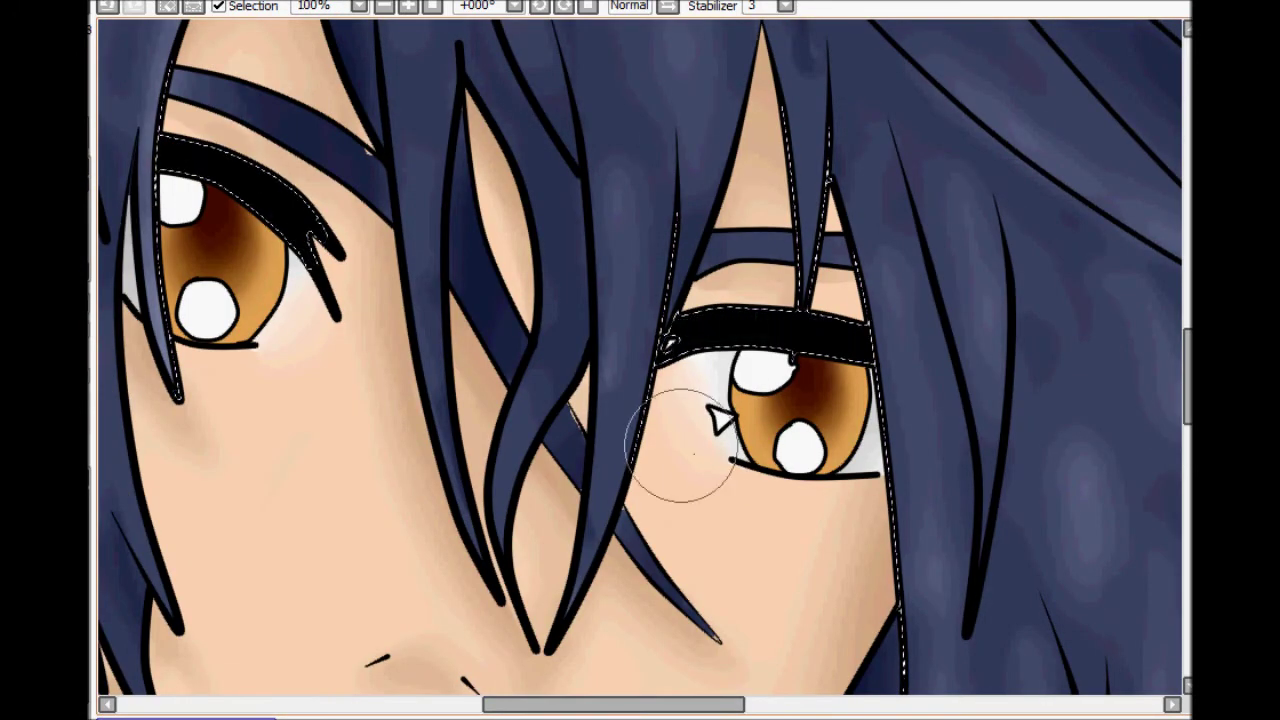
{"action": "key", "text": "ctrl+d"}
Step: Select both irises again and paint soft black pupils in their dark centers
{"action": "scroll", "coordinate": [1090, 405], "scroll_direction": "down", "scroll_amount": 4}
{"action": "scroll", "coordinate": [536, 456], "scroll_direction": "up", "scroll_amount": 2}
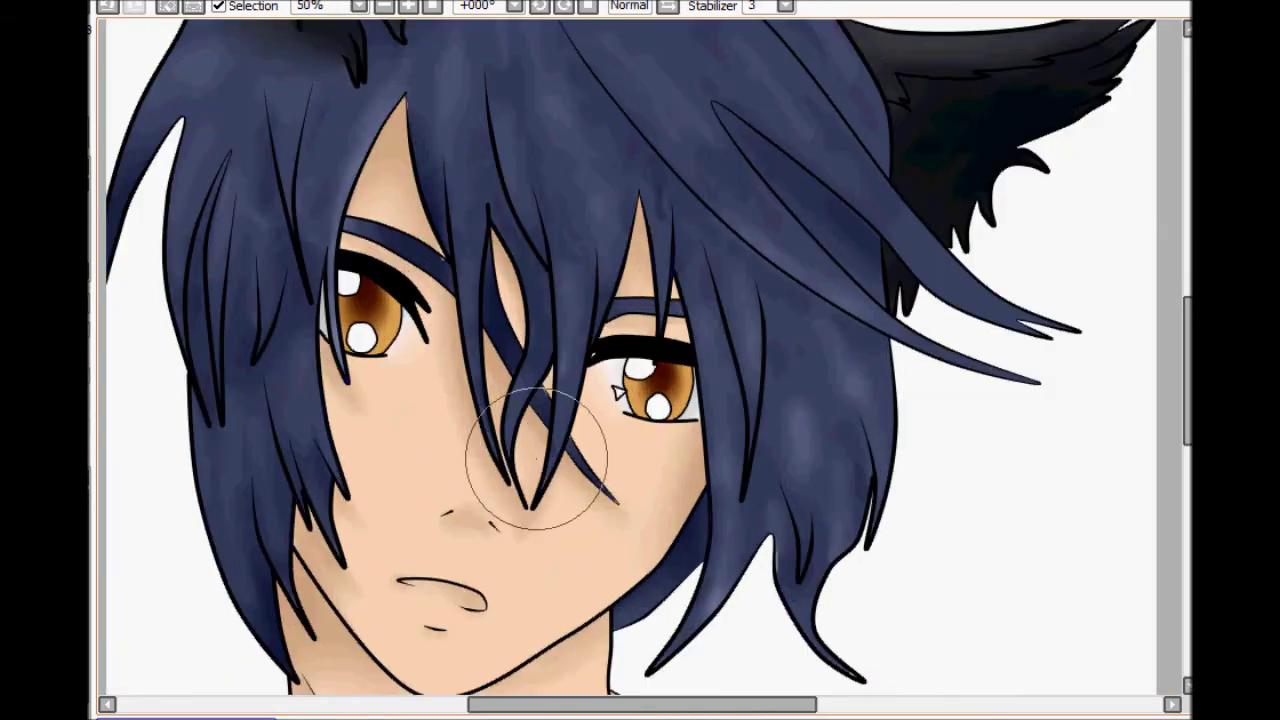
{"action": "left_click", "coordinate": [387, 322]}
{"action": "left_click", "coordinate": [681, 402]}
{"action": "scroll", "coordinate": [523, 398], "scroll_direction": "up", "scroll_amount": 2}
{"action": "key", "text": "b"}
{"action": "left_click_drag", "start_coordinate": [206, 185], "coordinate": [217, 210]}
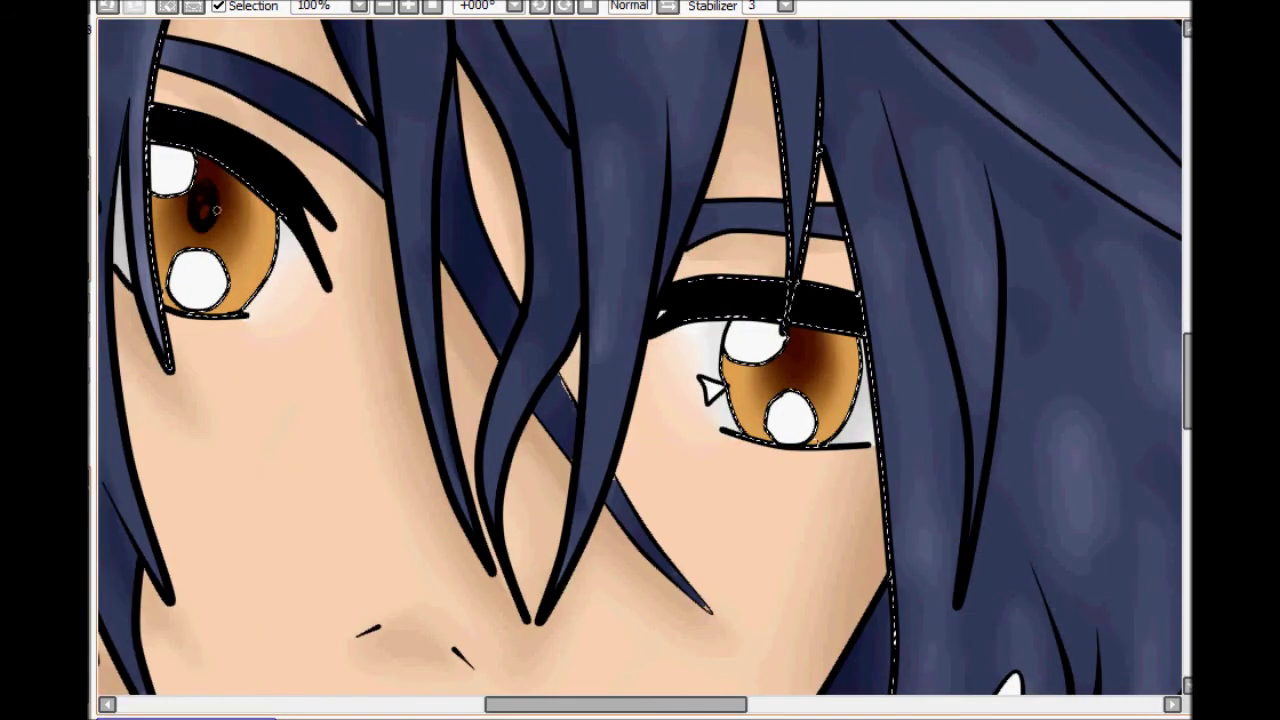
{"action": "scroll", "coordinate": [424, 316], "scroll_direction": "down", "scroll_amount": 2}
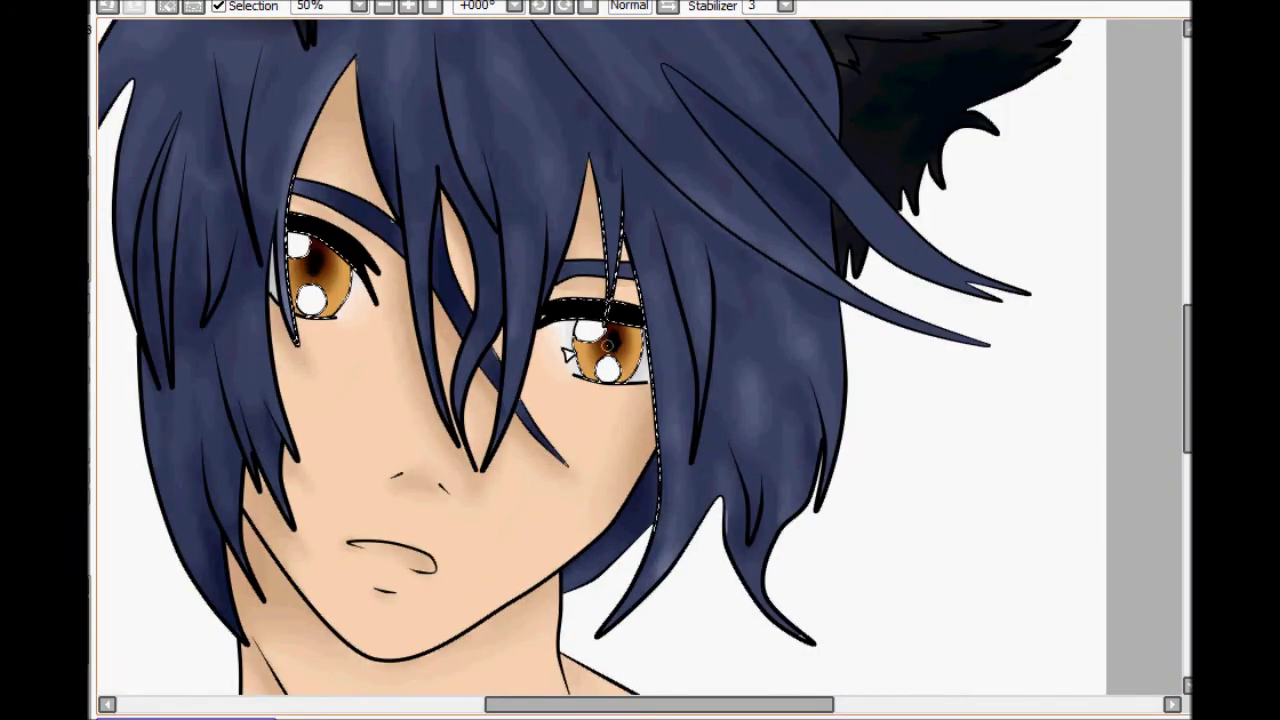
Step: Select the eye whites at the inner corners of both eyes, brighten them with white and deselect
{"action": "scroll", "coordinate": [1153, 380], "scroll_direction": "down", "scroll_amount": 2}
{"action": "left_click_drag", "start_coordinate": [620, 705], "coordinate": [662, 705]}
{"action": "left_click_drag", "start_coordinate": [1187, 375], "coordinate": [1187, 372]}
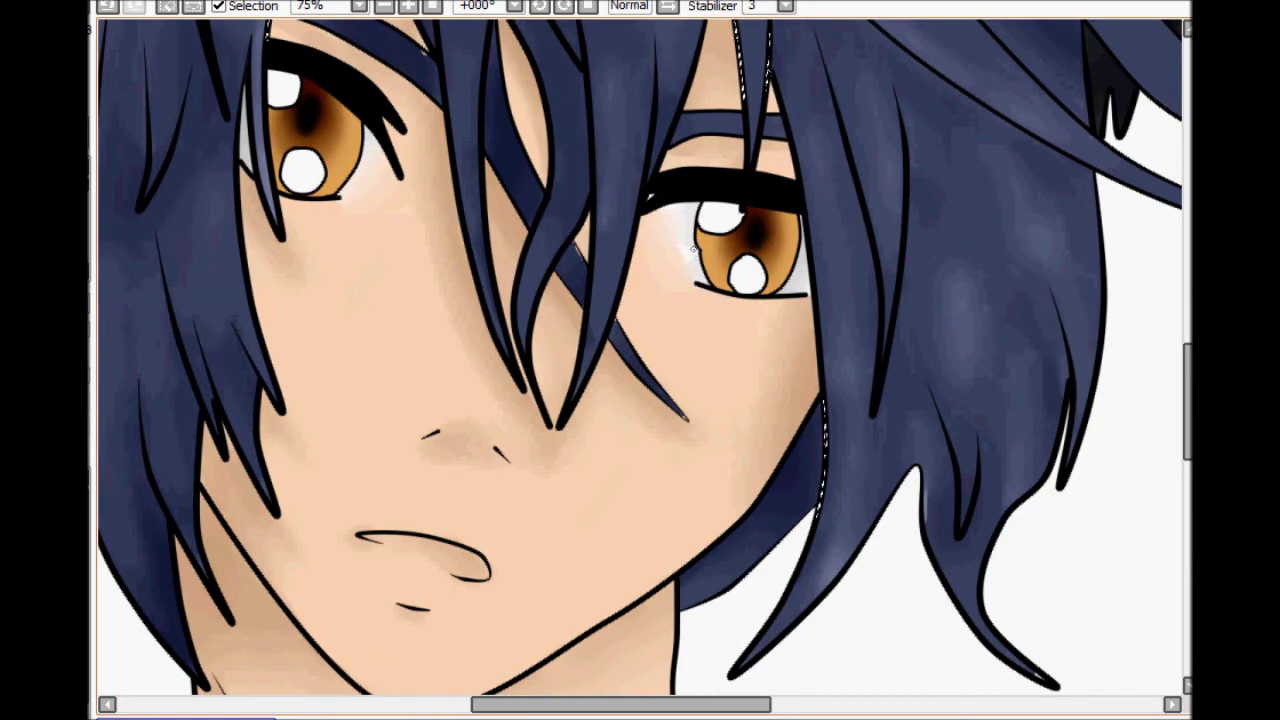
{"action": "mouse_move", "coordinate": [698, 210]}
{"action": "left_mouse_down"}
{"action": "mouse_move", "coordinate": [668, 252]}
{"action": "mouse_move", "coordinate": [686, 204]}
{"action": "mouse_move", "coordinate": [708, 206]}
{"action": "mouse_move", "coordinate": [662, 214]}
{"action": "left_mouse_up"}
{"action": "key", "text": "b"}
{"action": "key", "text": "ctrl+z"}
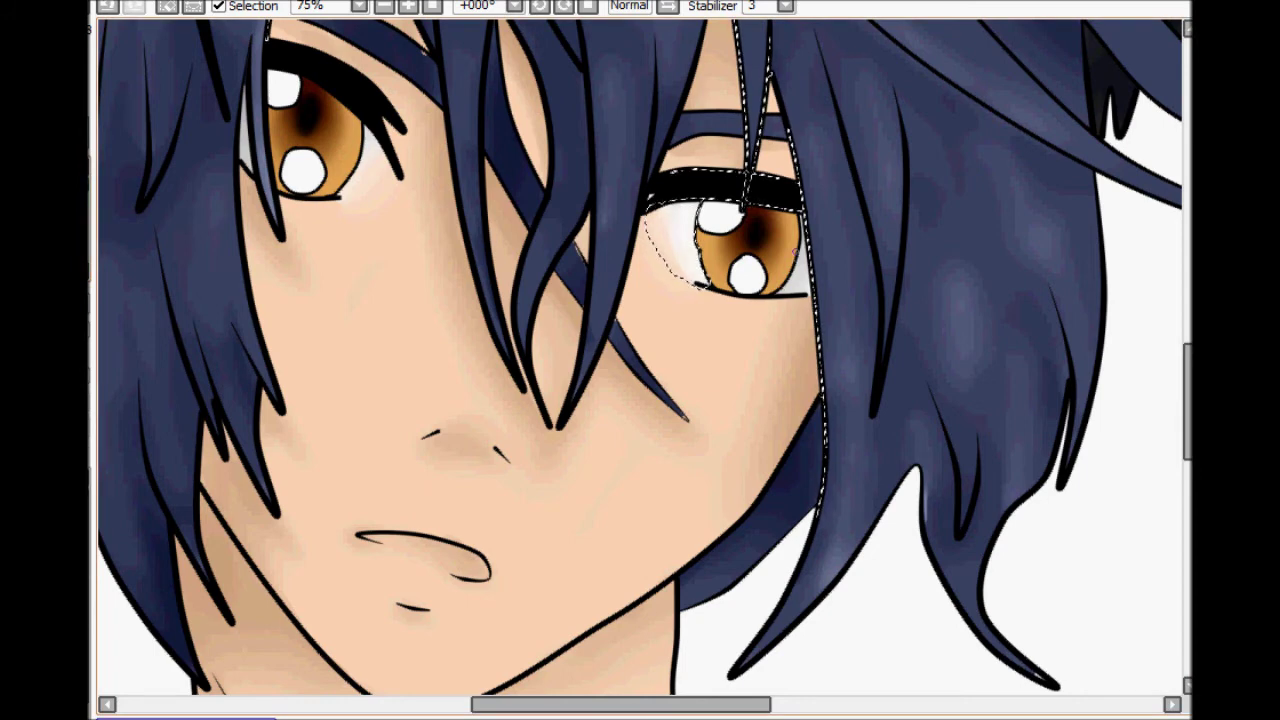
{"action": "key", "text": "ctrl+y"}
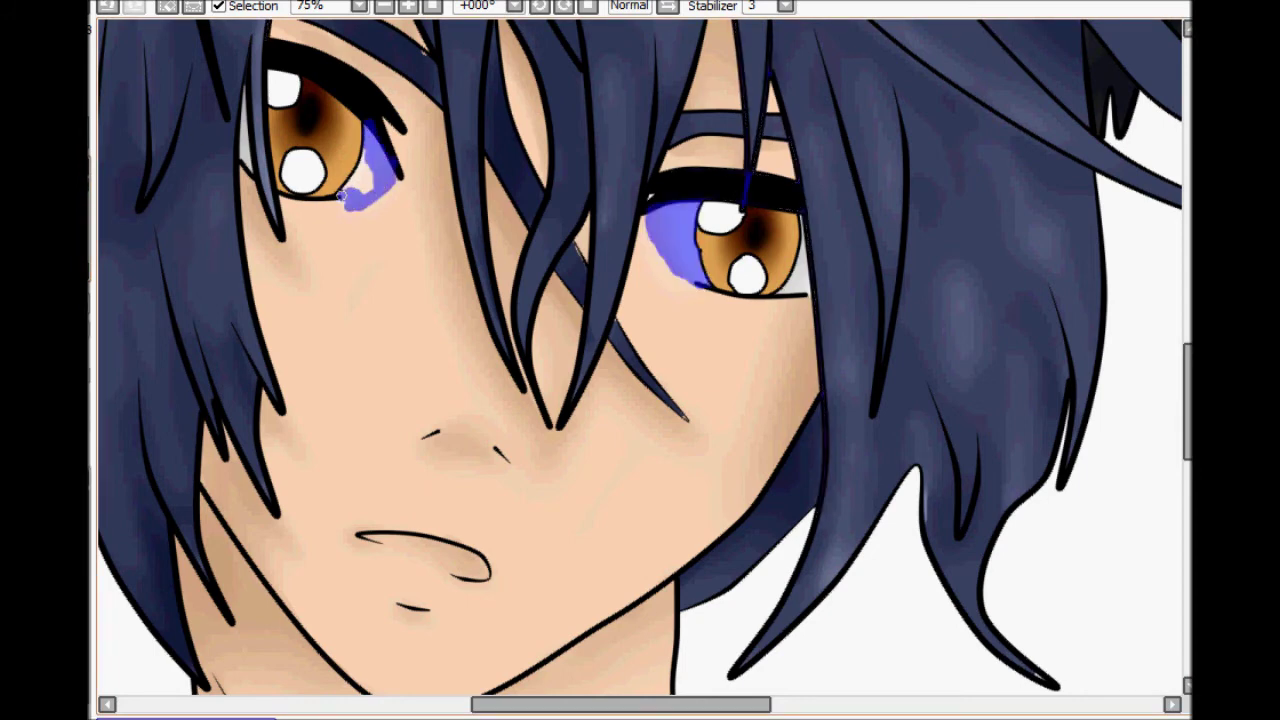
{"action": "key", "text": "ctrl+z"}
{"action": "key", "text": "ctrl+y"}
{"action": "key", "text": "ctrl+z"}
{"action": "key", "text": "ctrl+d"}
Step: Select the small uncolored gaps along the eyebrow and central bangs and fill them with dark blue hair color
{"action": "scroll", "coordinate": [538, 343], "scroll_direction": "up", "scroll_amount": 2}
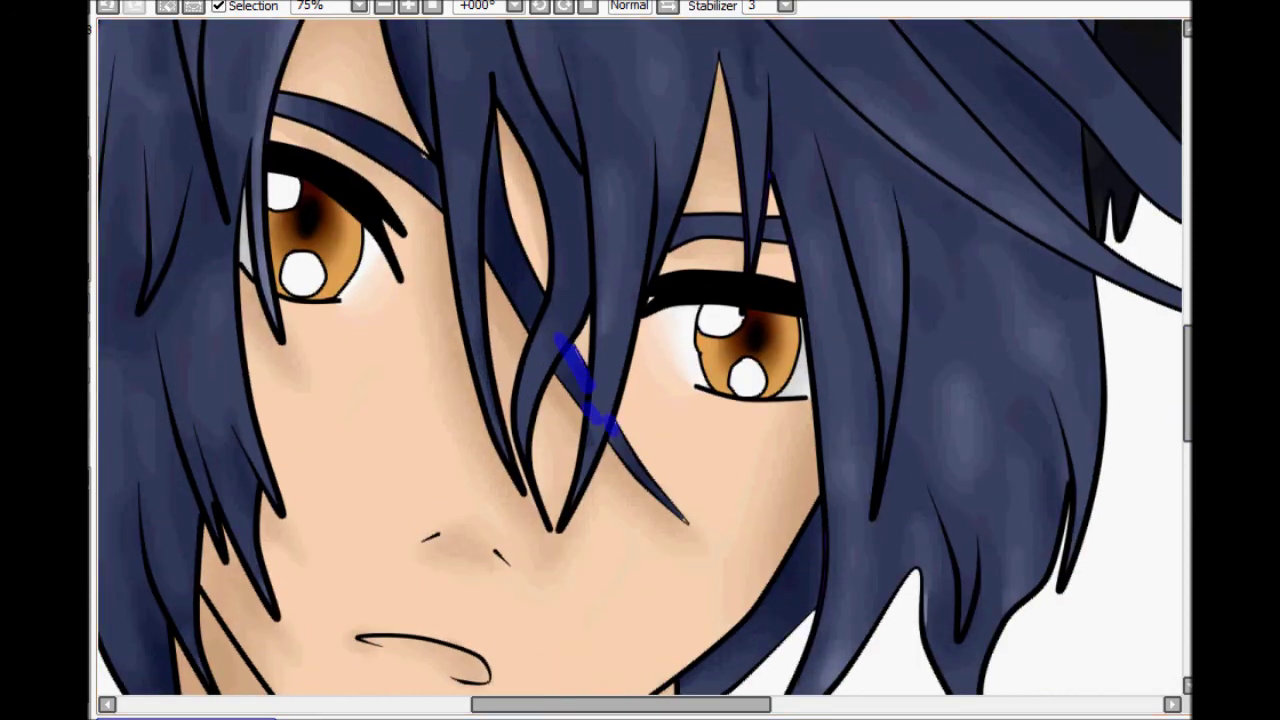
{"action": "scroll", "coordinate": [643, 547], "scroll_direction": "up", "scroll_amount": 3}
{"action": "left_click_drag", "start_coordinate": [748, 469], "coordinate": [757, 478]}
{"action": "scroll", "coordinate": [644, 588], "scroll_direction": "down", "scroll_amount": 4}
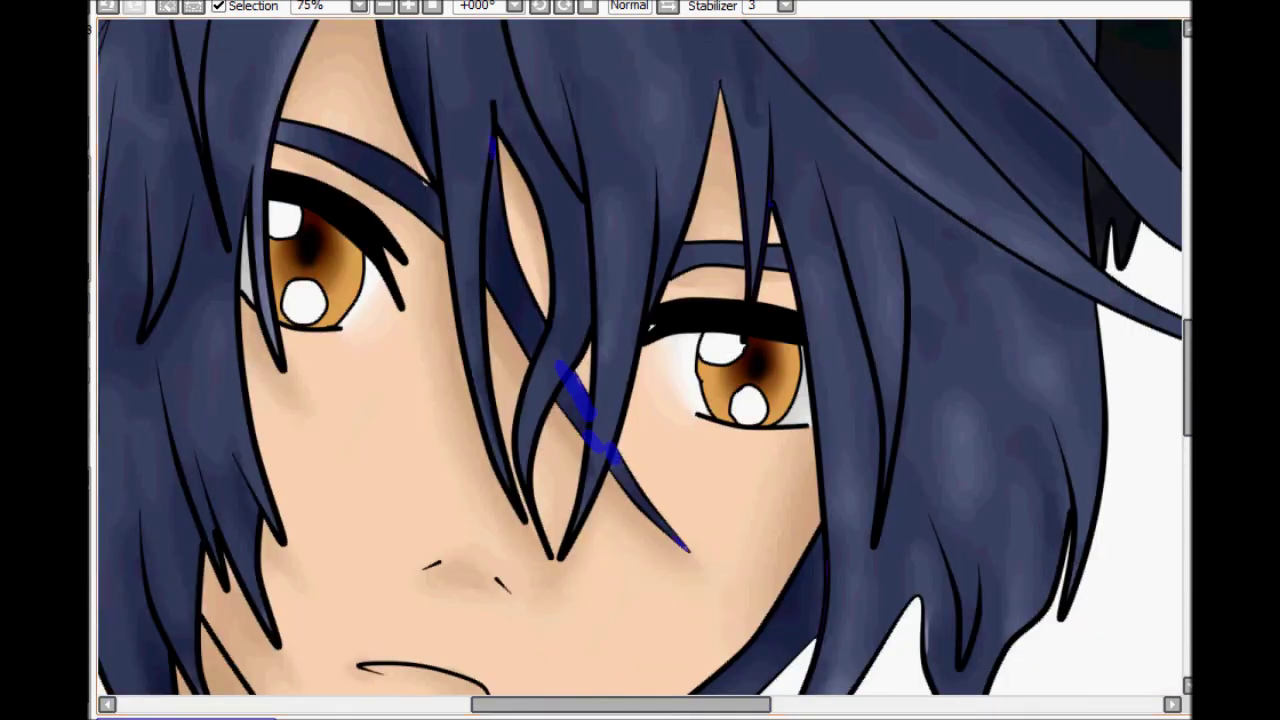
{"action": "key", "text": "b"}
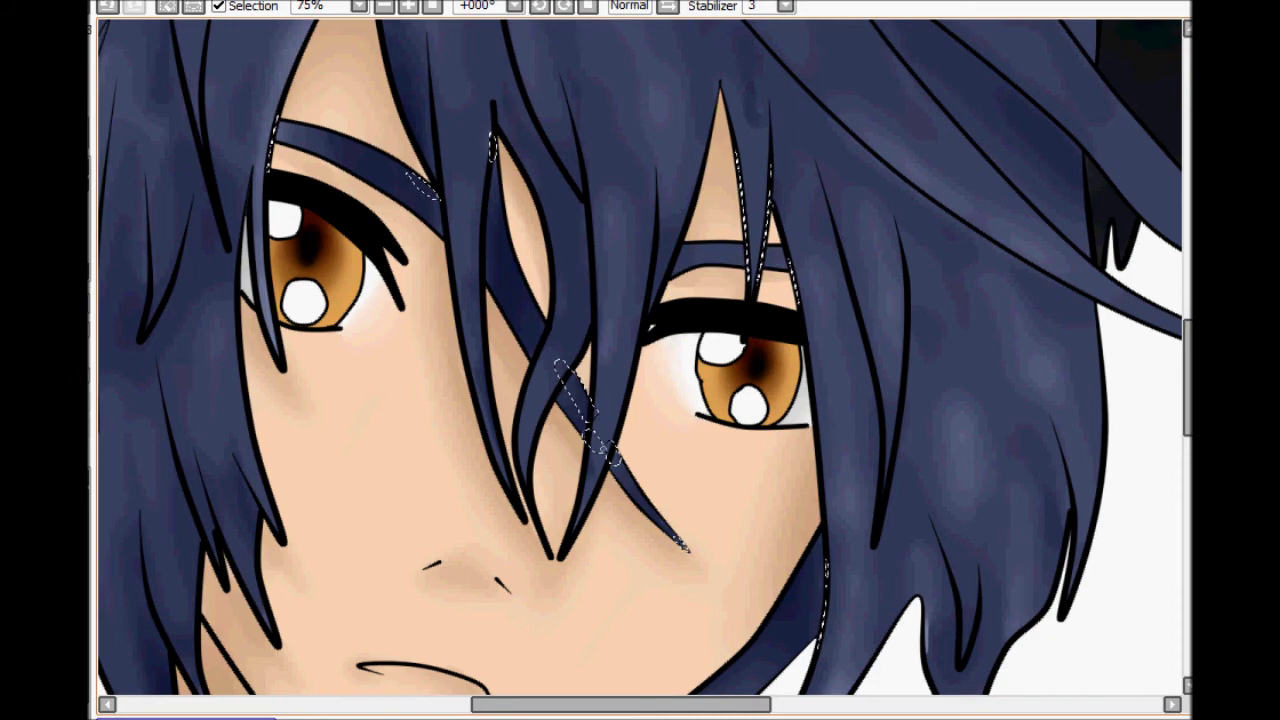
{"action": "scroll", "coordinate": [1137, 271], "scroll_direction": "down", "scroll_amount": 4}
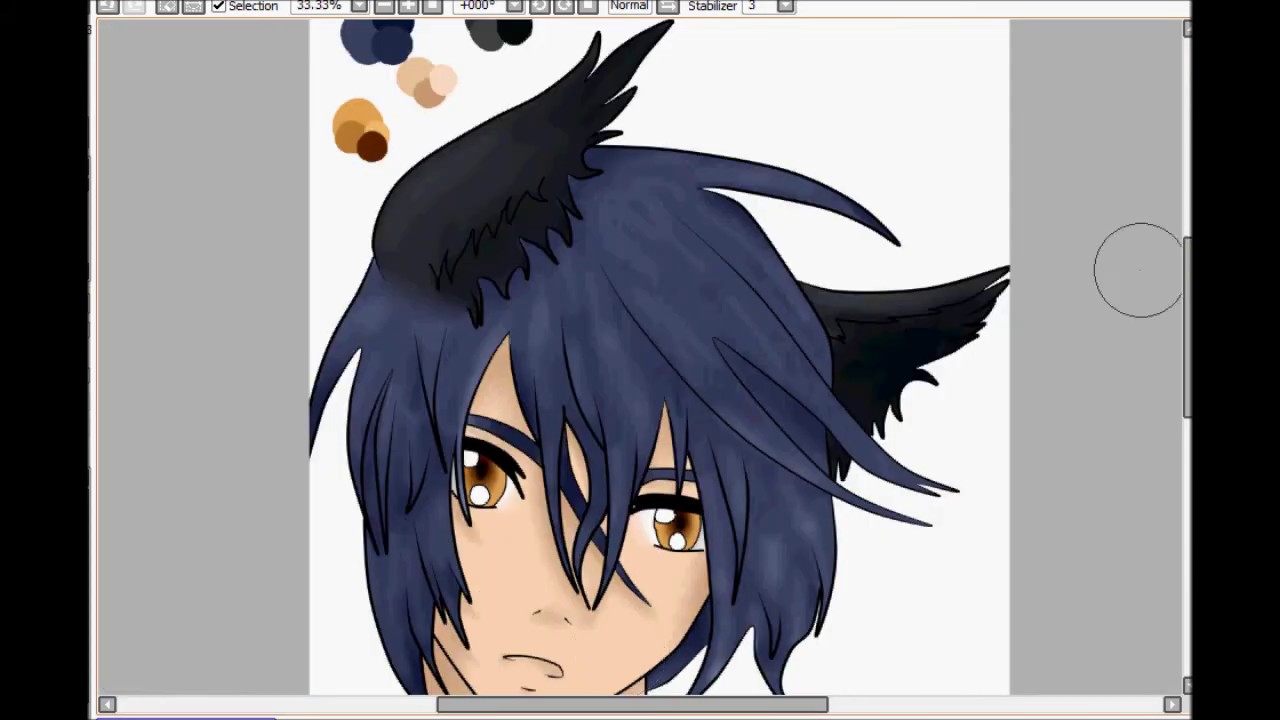
Step: Select the area around the color swatches beside the ear, erase all the swatches and deselect
{"action": "scroll", "coordinate": [1157, 315], "scroll_direction": "up", "scroll_amount": 3}
{"action": "left_click_drag", "start_coordinate": [400, 95], "coordinate": [405, 181]}
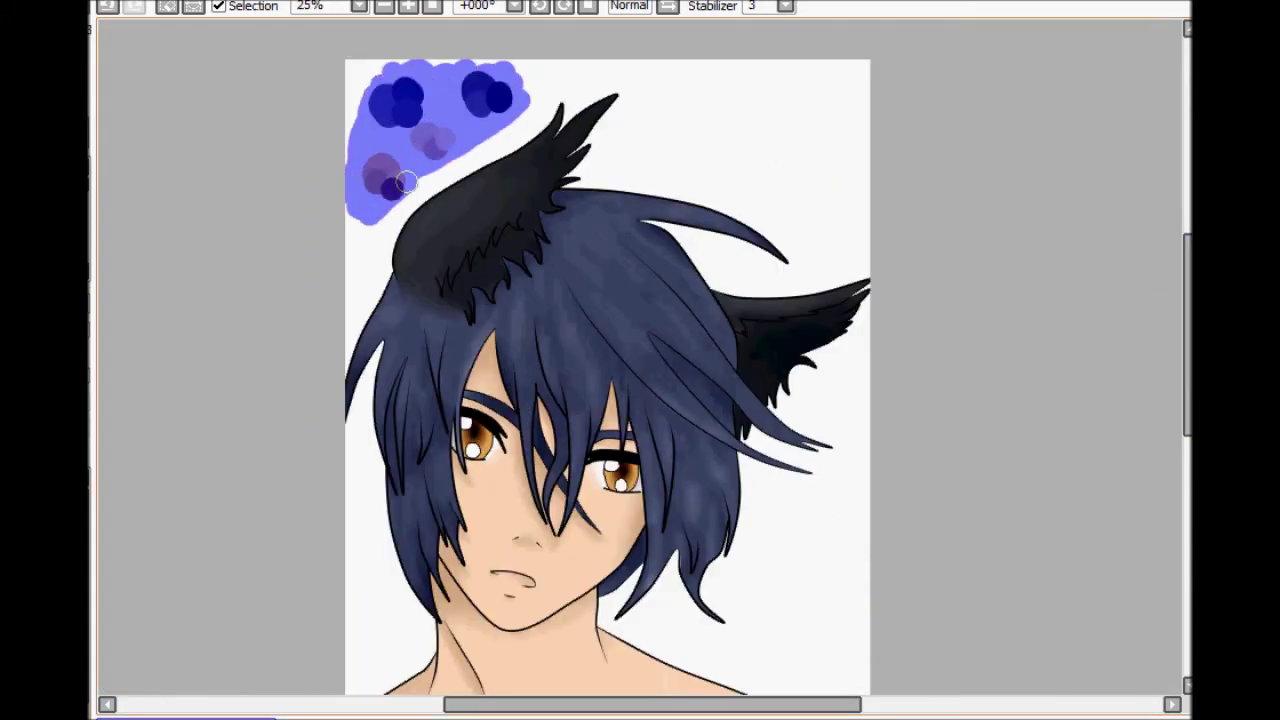
{"action": "key", "text": "e"}
{"action": "left_click_drag", "start_coordinate": [487, 95], "coordinate": [411, 186]}
{"action": "key", "text": "ctrl+d"}
Step: Select the area around the end of the shoulder line and erase the stray skin color beyond it
{"action": "left_click_drag", "start_coordinate": [1187, 338], "coordinate": [1187, 359]}
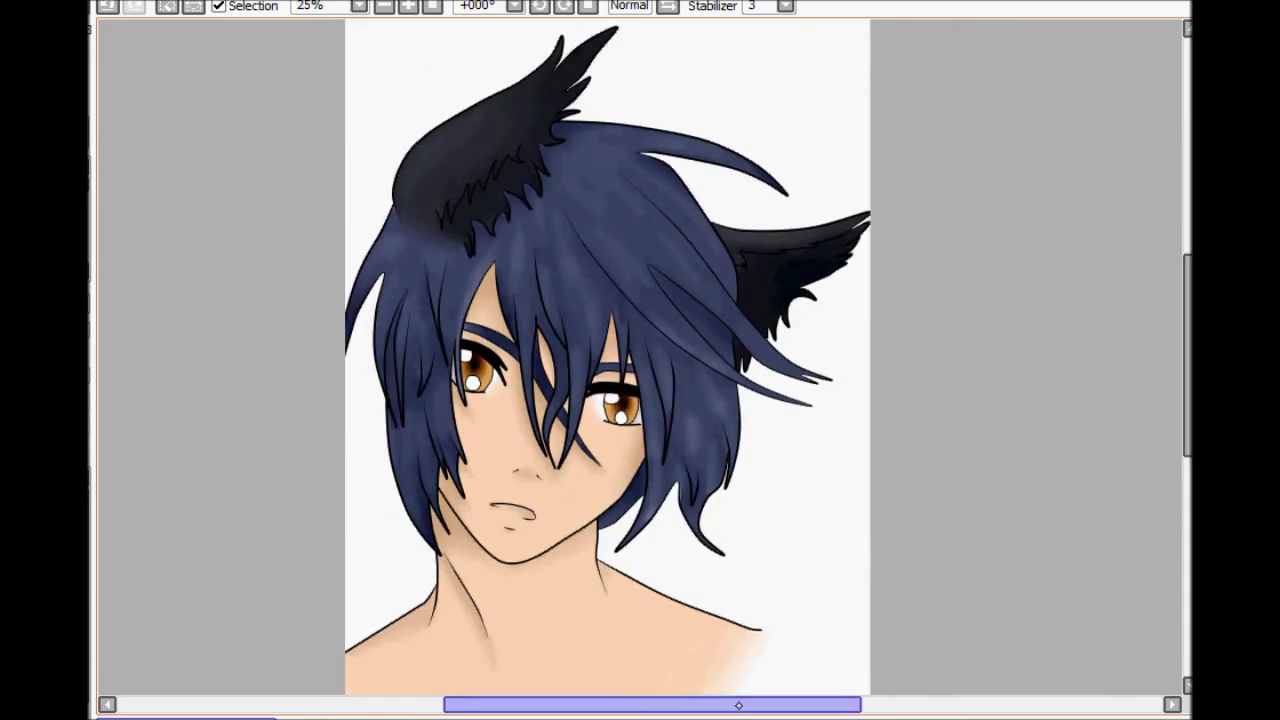
{"action": "left_click_drag", "start_coordinate": [737, 705], "coordinate": [771, 705]}
{"action": "left_click_drag", "start_coordinate": [1187, 358], "coordinate": [1187, 401]}
{"action": "scroll", "coordinate": [800, 590], "scroll_direction": "up", "scroll_amount": 1}
{"action": "scroll", "coordinate": [821, 620], "scroll_direction": "up", "scroll_amount": 2}
{"action": "mouse_move", "coordinate": [440, 265]}
{"action": "left_mouse_down"}
{"action": "mouse_move", "coordinate": [498, 243]}
{"action": "mouse_move", "coordinate": [590, 317]}
{"action": "left_mouse_up"}
{"action": "key", "text": "e"}
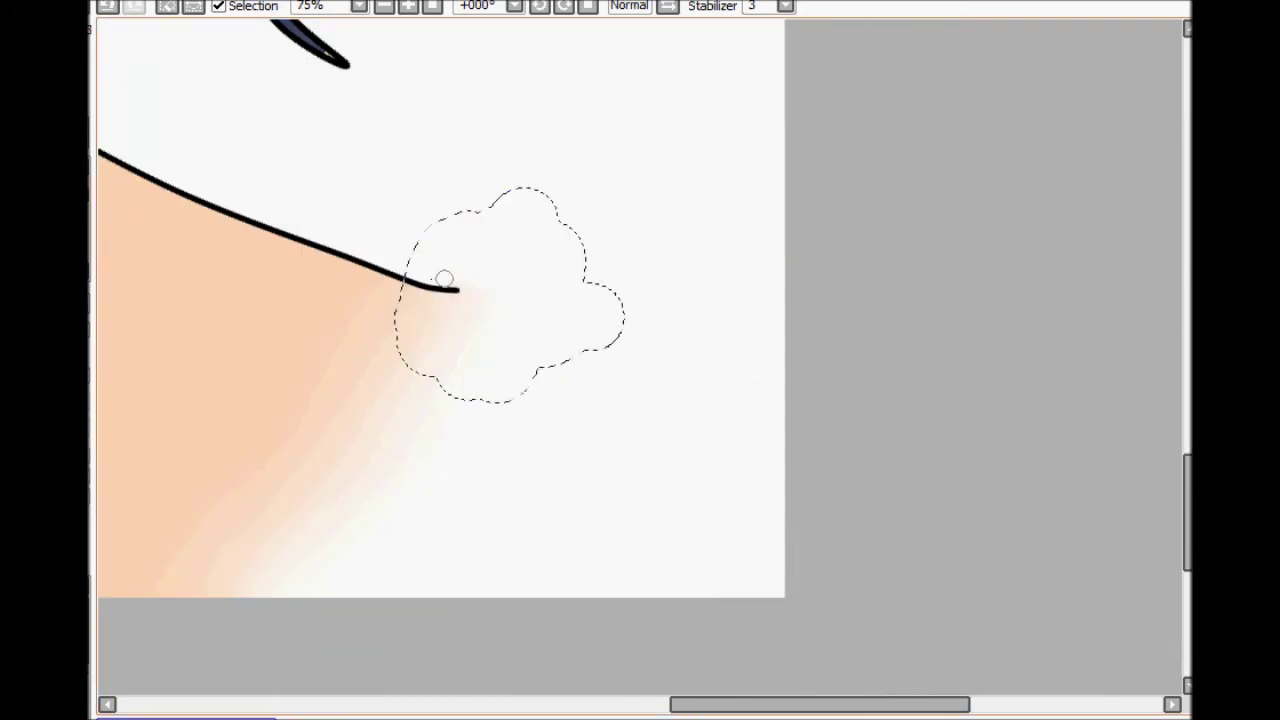
{"action": "key", "text": "ctrl+d"}
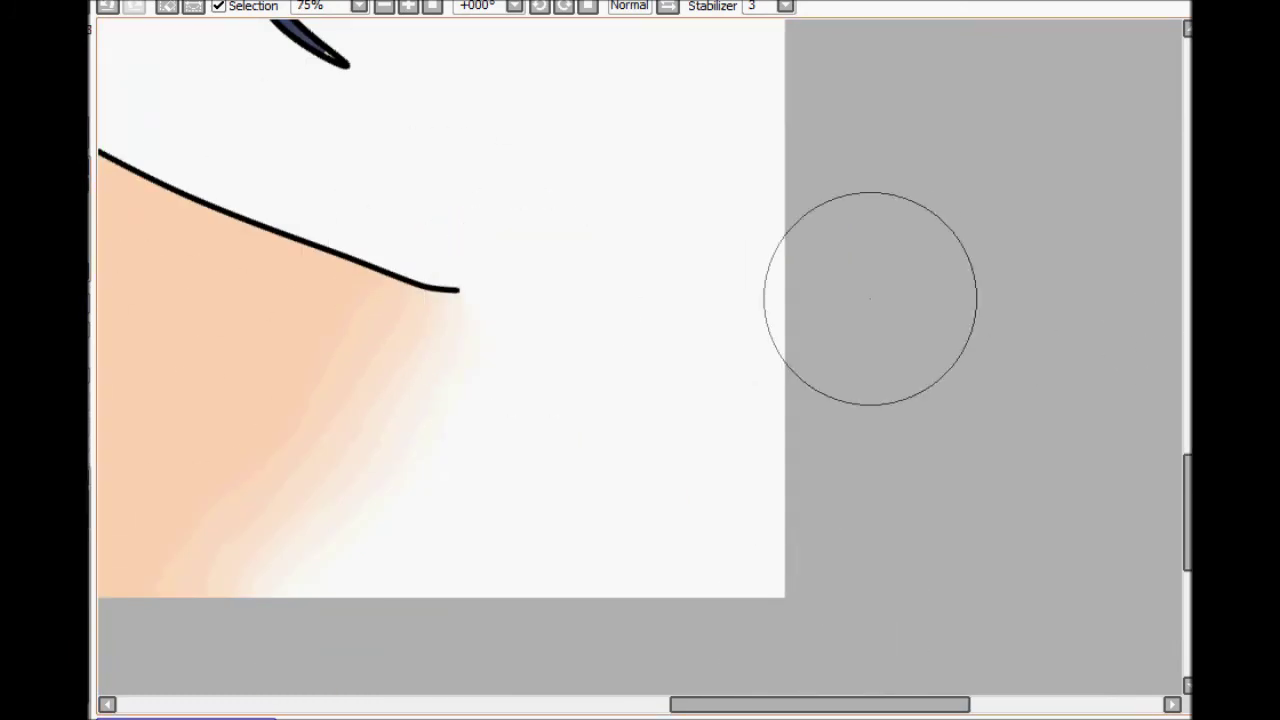
{"action": "mouse_move", "coordinate": [432, 415]}
{"action": "left_mouse_down"}
{"action": "mouse_move", "coordinate": [554, 409]}
{"action": "mouse_move", "coordinate": [600, 440]}
{"action": "left_mouse_up"}
{"action": "left_click_drag", "start_coordinate": [660, 343], "coordinate": [623, 450]}
{"action": "left_click_drag", "start_coordinate": [600, 395], "coordinate": [668, 388]}
{"action": "left_click_drag", "start_coordinate": [712, 405], "coordinate": [708, 405]}
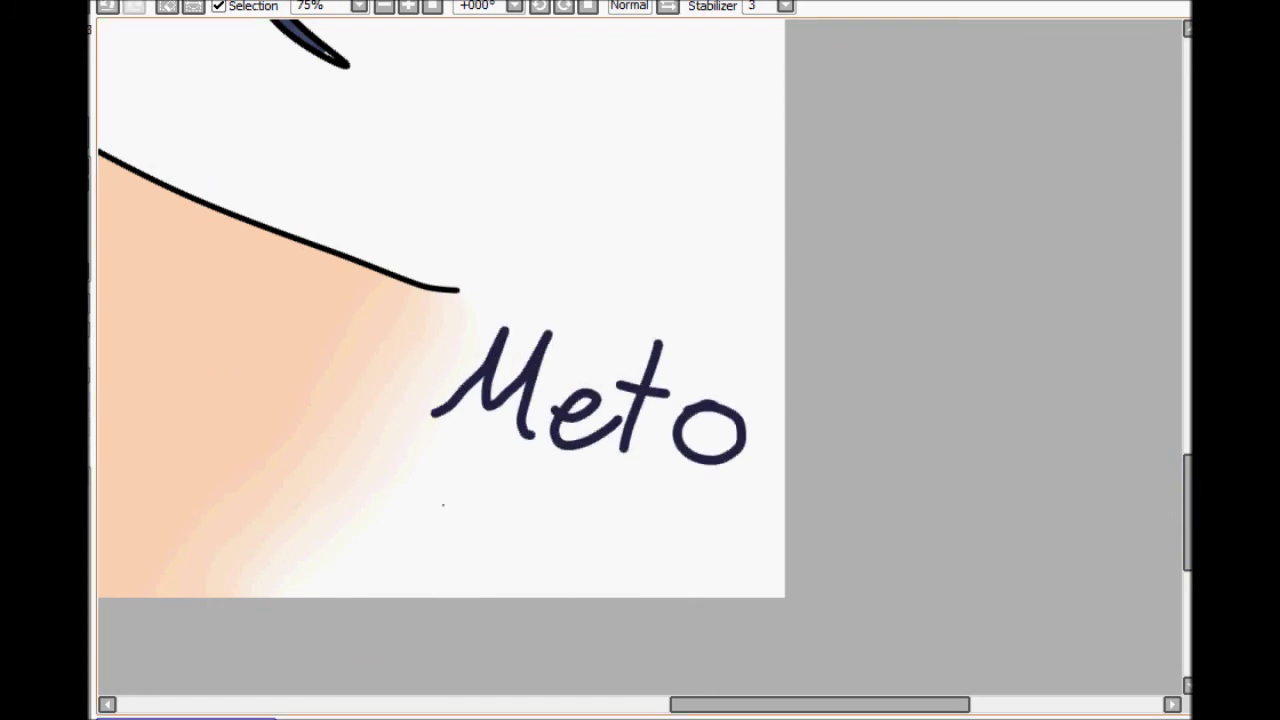
{"action": "key", "text": "ctrl+z"}
{"action": "key", "text": "ctrl+z"}
{"action": "key", "text": "ctrl+z"}
{"action": "key", "text": "ctrl+z"}
{"action": "key", "text": "ctrl+z"}
Step: Sign the artist's name by hand in black below the end of the shoulder line
{"action": "left_click_drag", "start_coordinate": [432, 415], "coordinate": [584, 445]}
{"action": "left_click_drag", "start_coordinate": [610, 380], "coordinate": [592, 460]}
{"action": "left_click_drag", "start_coordinate": [588, 412], "coordinate": [640, 405]}
{"action": "left_click_drag", "start_coordinate": [700, 420], "coordinate": [704, 422]}
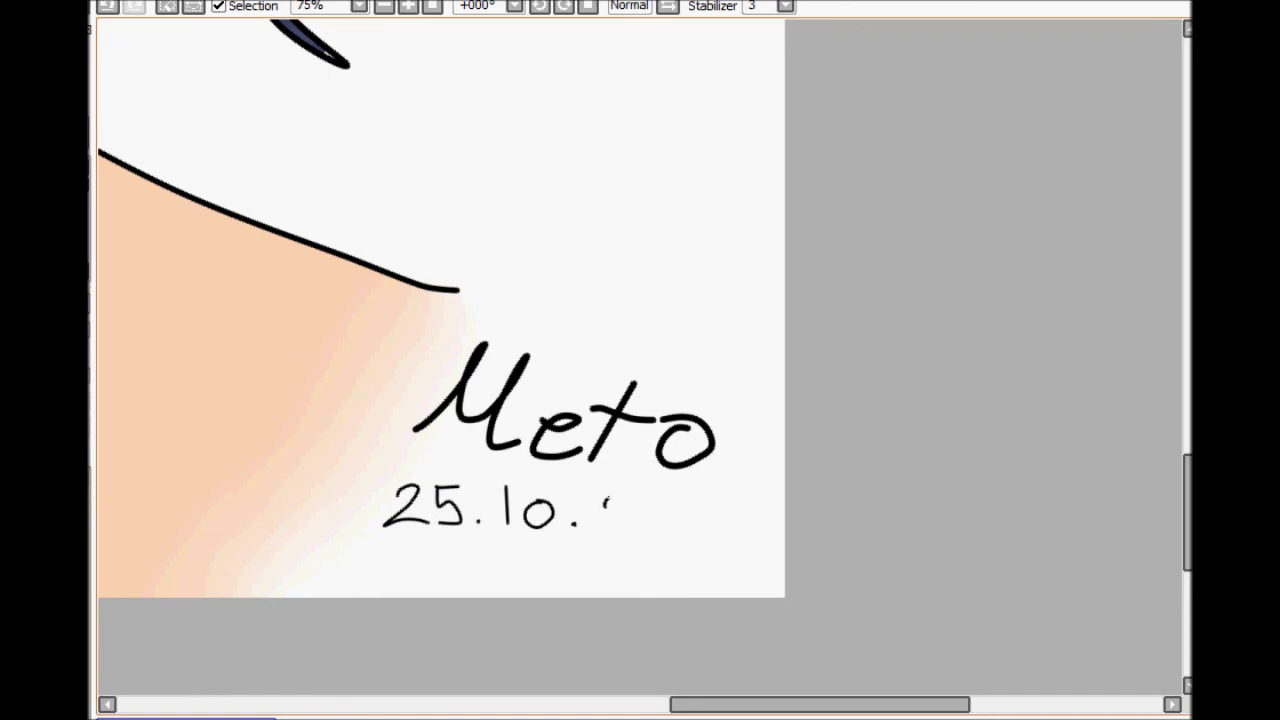
Step: Handwrite the date 25.10.2012 in thin black strokes beneath the signature
{"action": "left_click_drag", "start_coordinate": [606, 506], "coordinate": [632, 530]}
{"action": "left_click_drag", "start_coordinate": [652, 508], "coordinate": [654, 509]}
{"action": "left_click_drag", "start_coordinate": [678, 502], "coordinate": [678, 534]}
{"action": "left_click_drag", "start_coordinate": [694, 508], "coordinate": [724, 533]}
{"action": "left_click", "coordinate": [745, 529]}
{"action": "scroll", "coordinate": [745, 420], "scroll_direction": "down", "scroll_amount": 5}
{"action": "left_click_drag", "start_coordinate": [665, 246], "coordinate": [574, 329]}
{"action": "scroll", "coordinate": [574, 329], "scroll_direction": "up", "scroll_amount": 1}
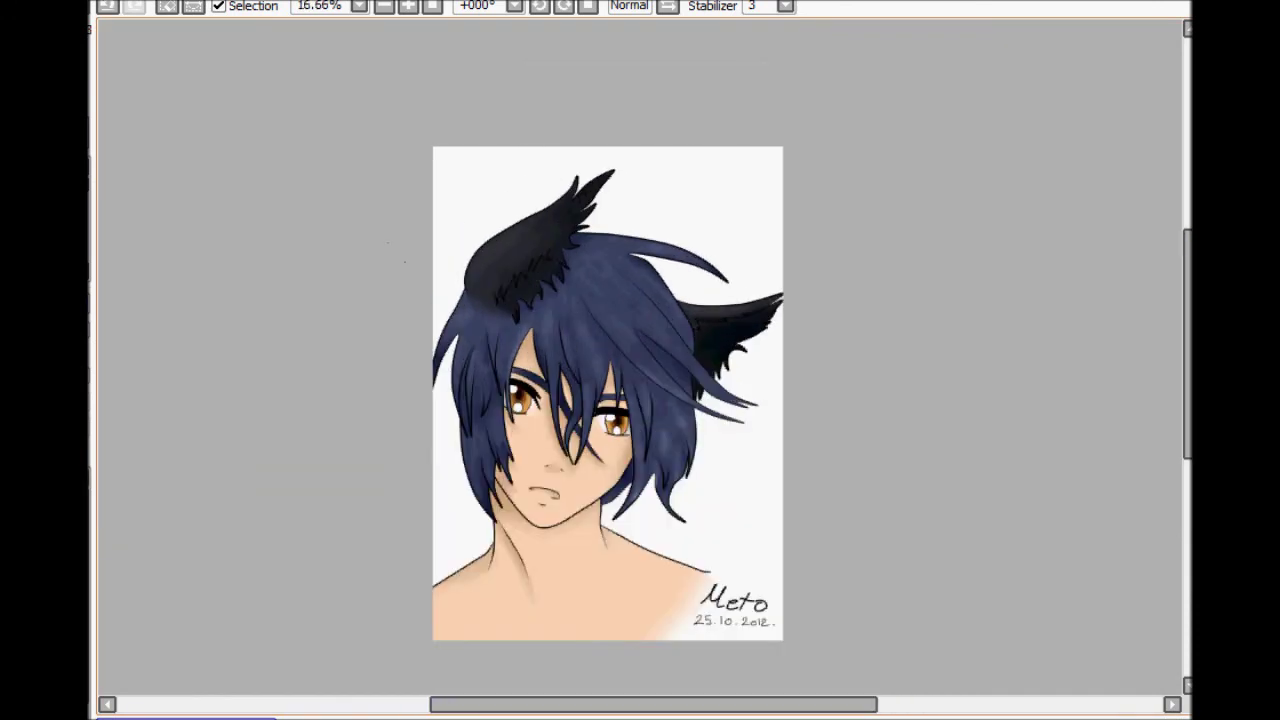